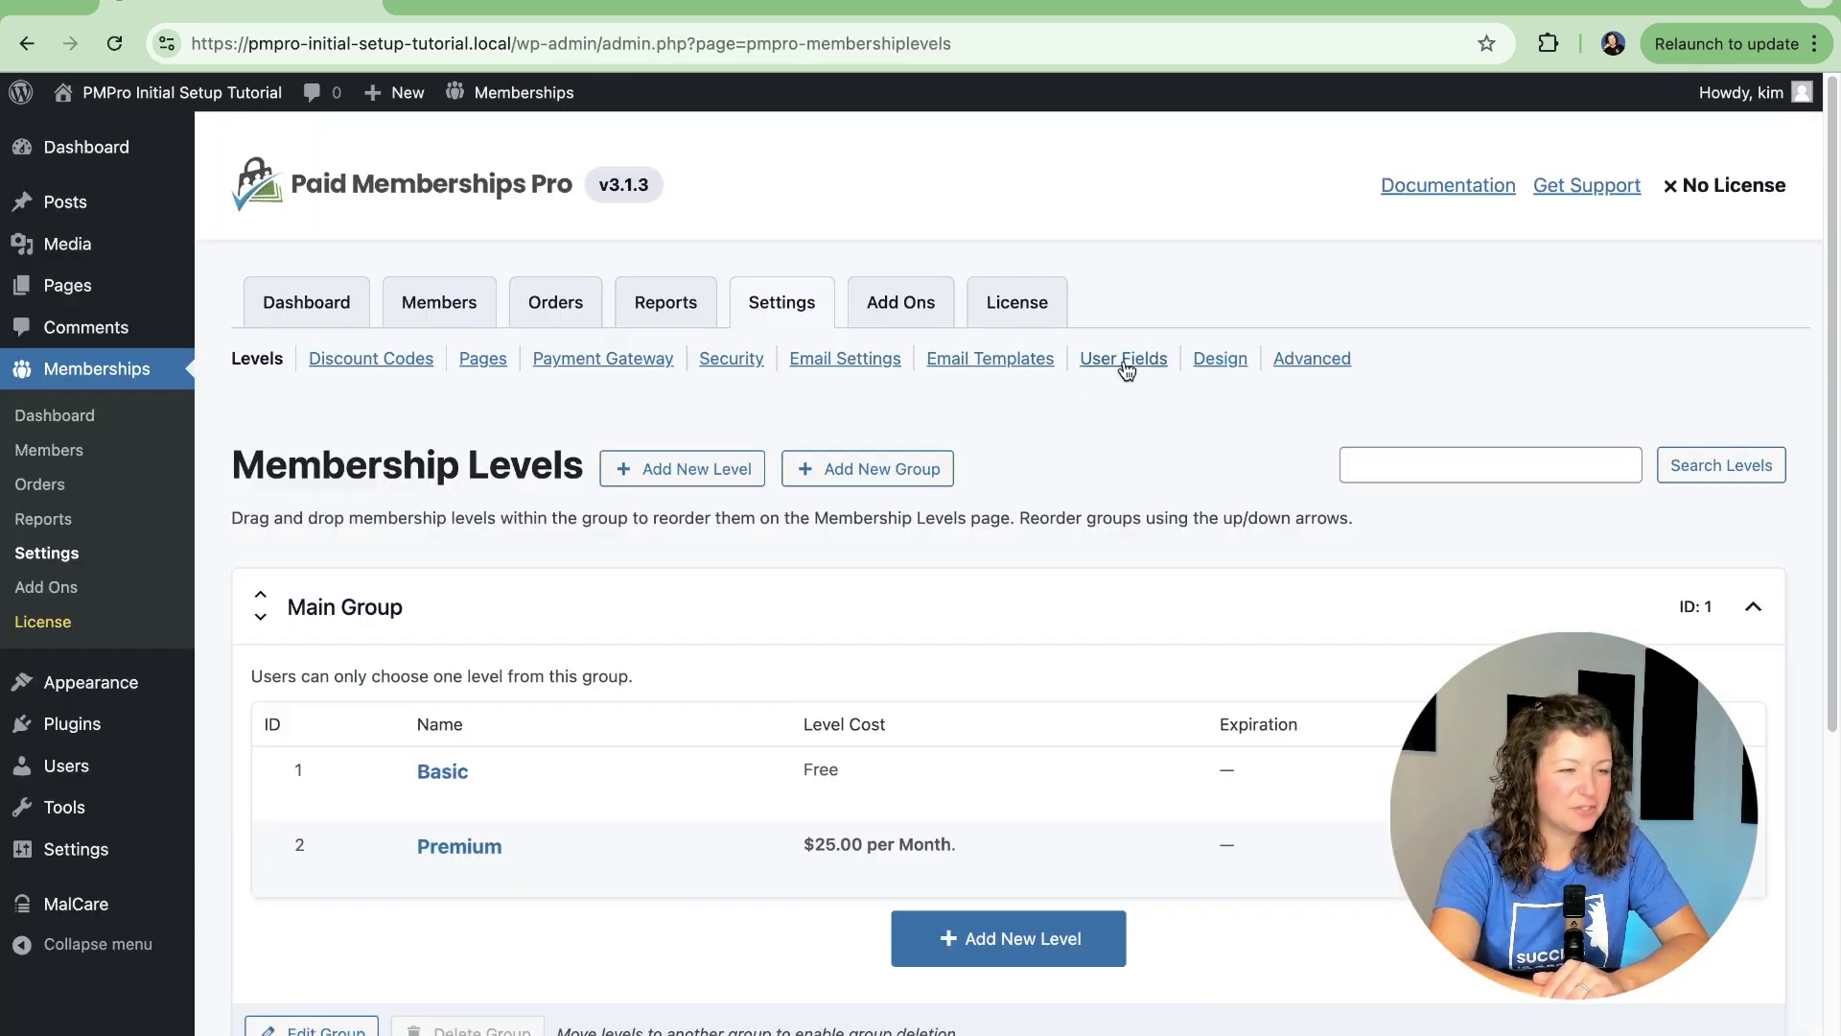
# On the User Fields settings, replace the group's name with 'Getting to Know You'.
pyautogui.click(1123, 360)
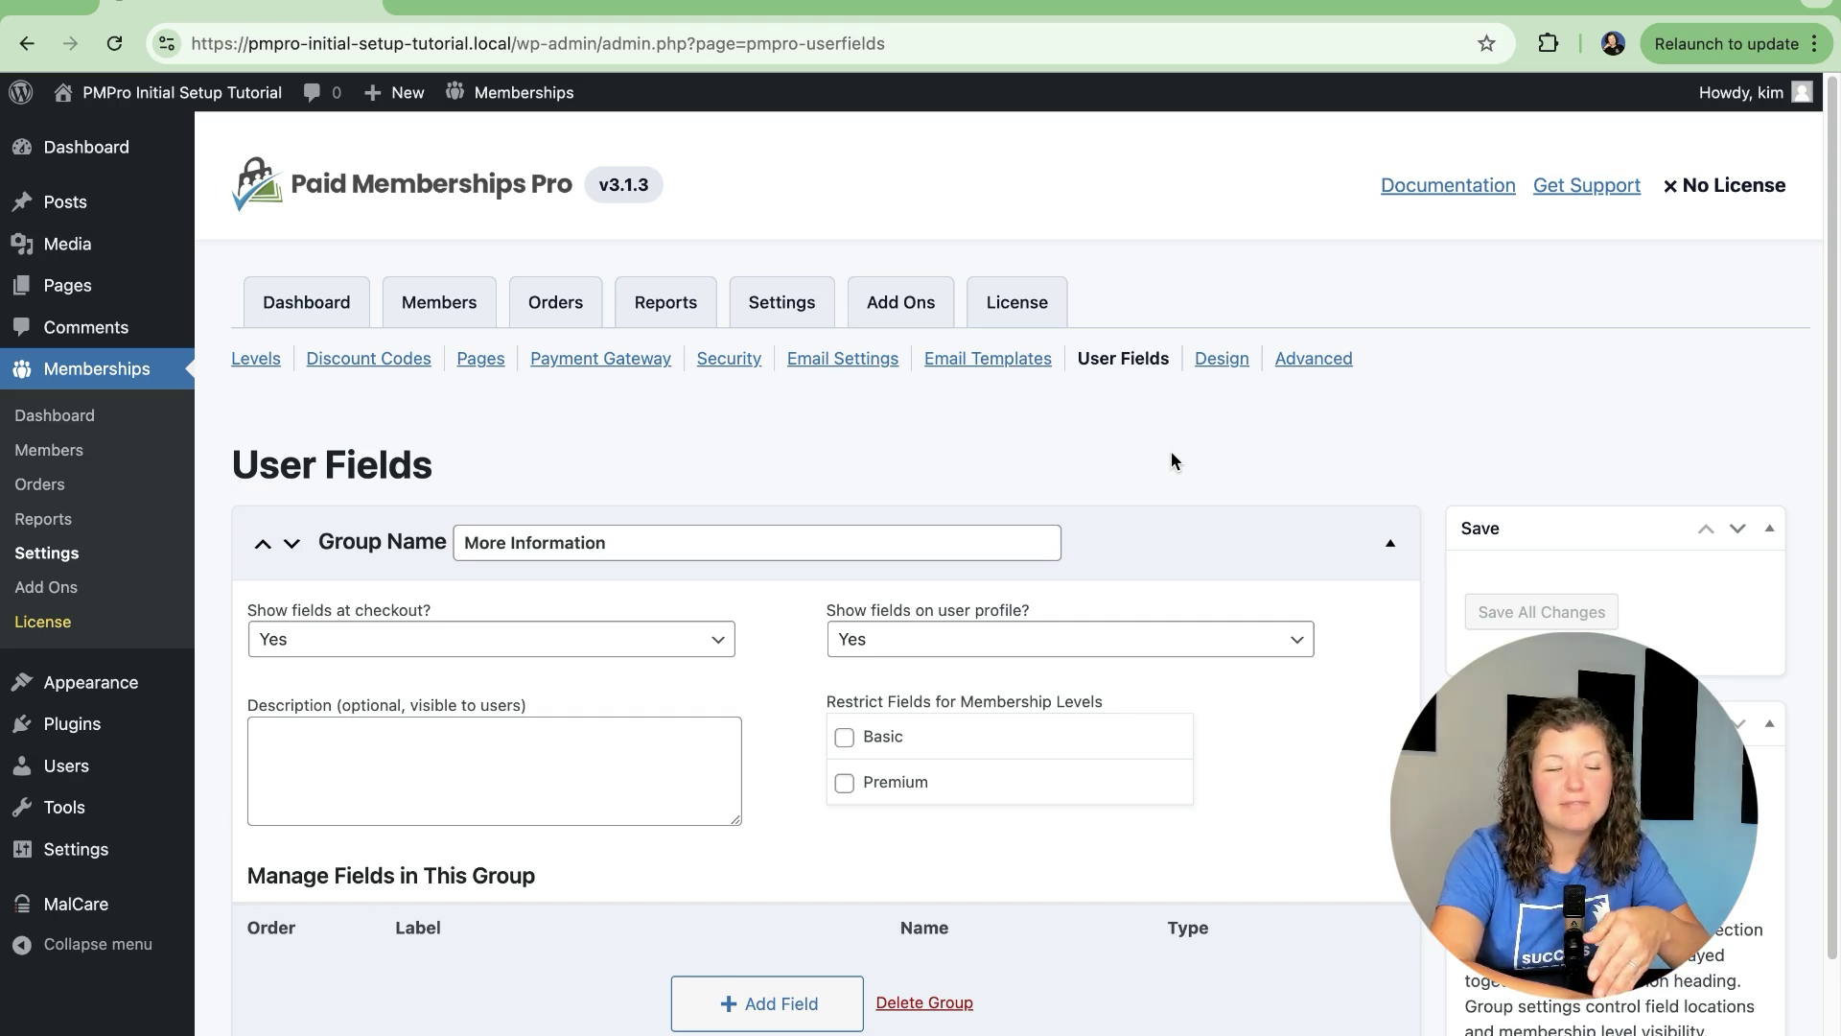
pyautogui.click(634, 546)
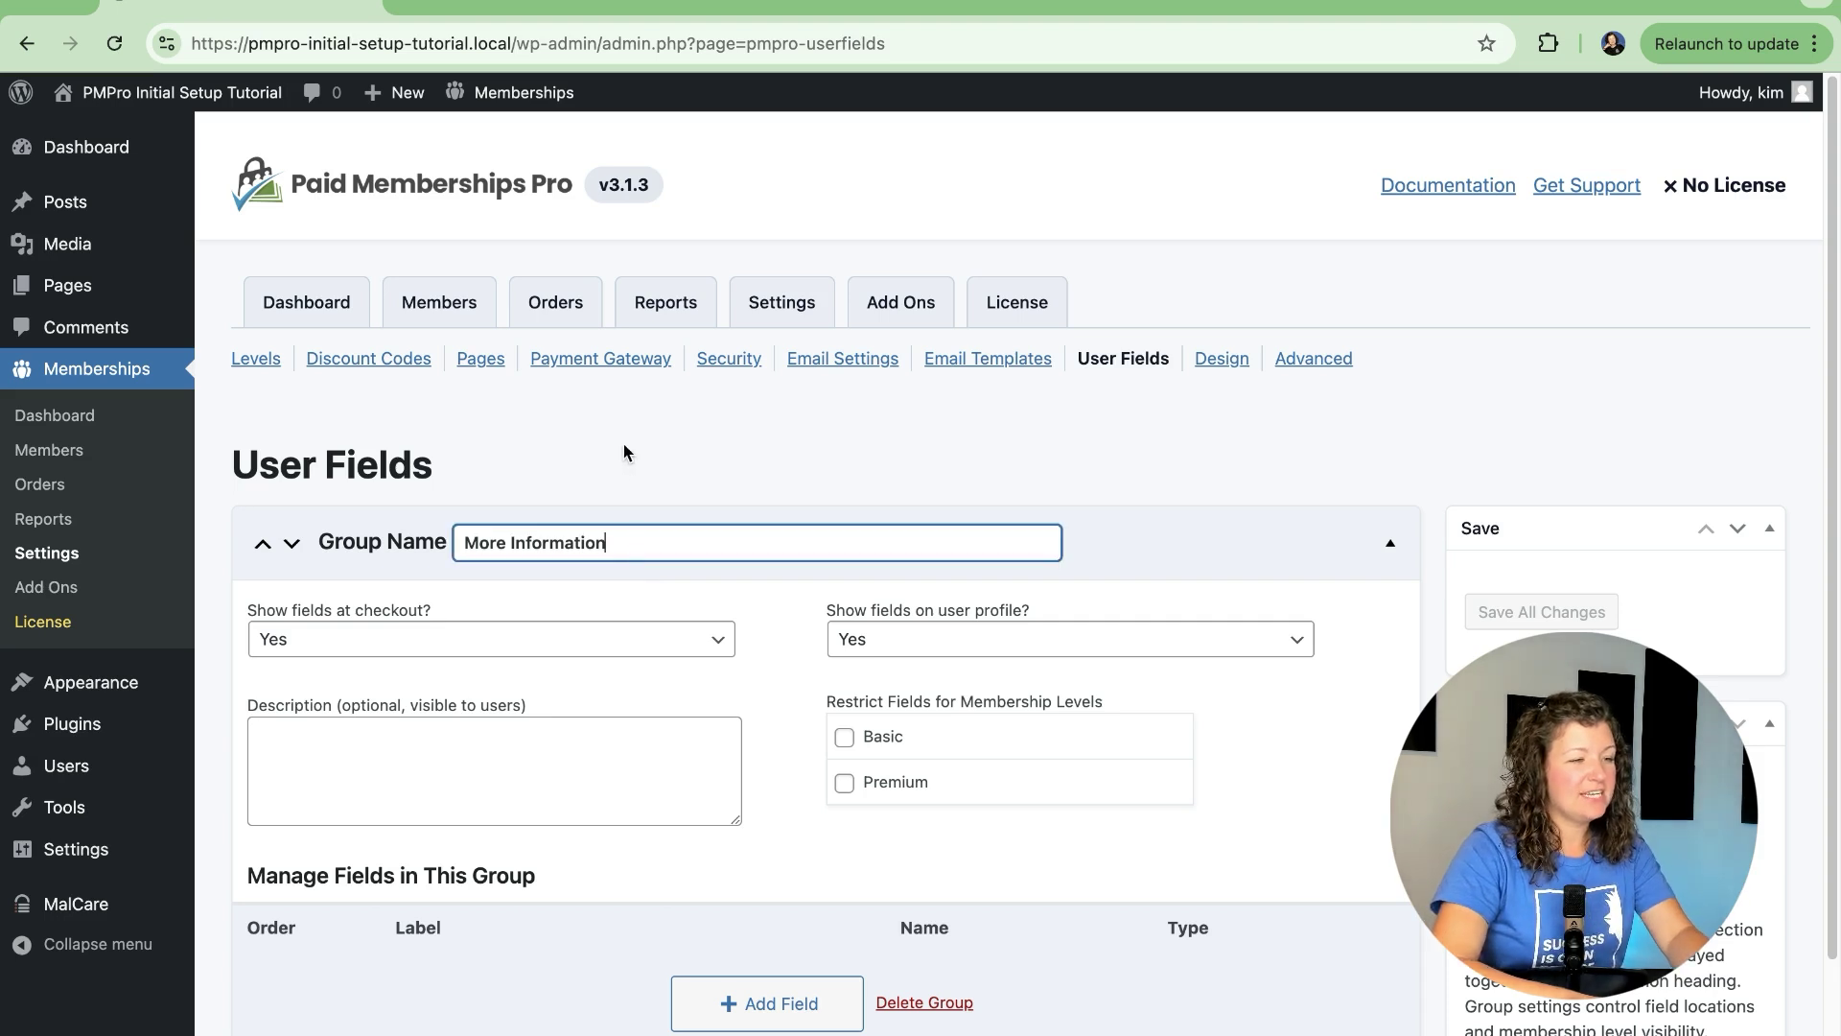
pyautogui.scroll(-1, 623, 451)
pyautogui.hotkey('ctrl', 'a')
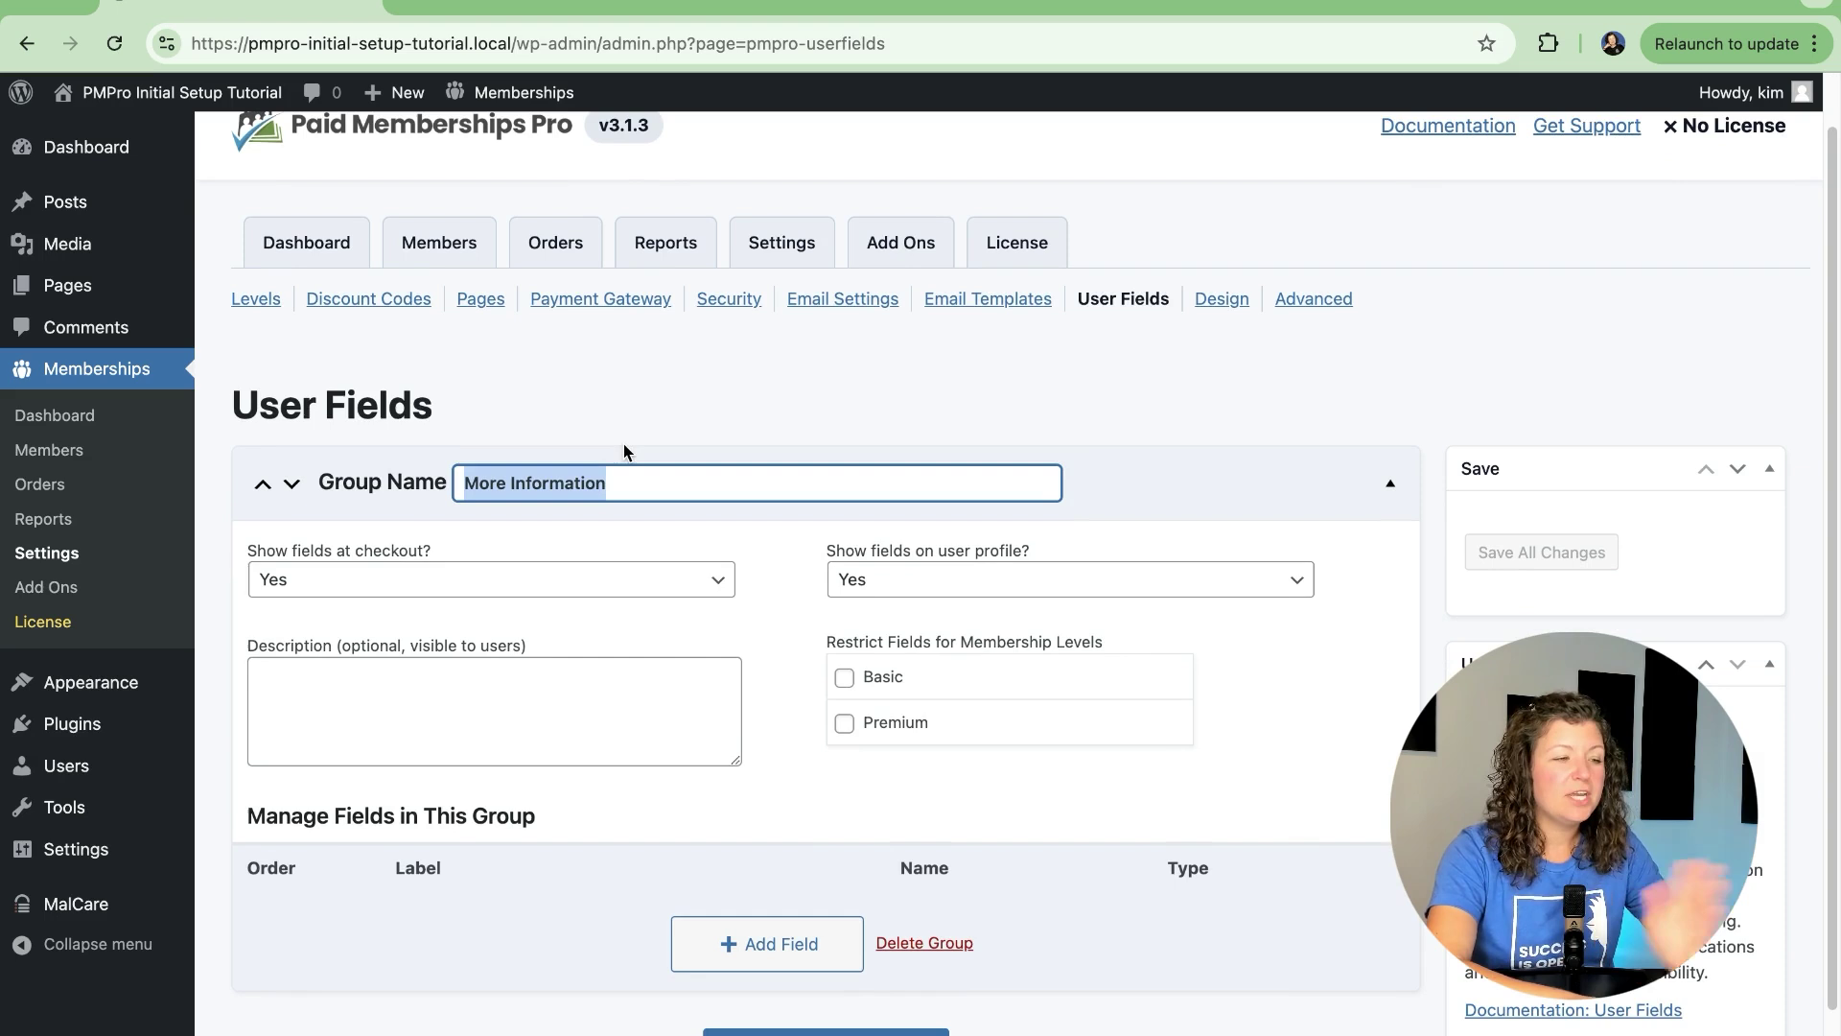
pyautogui.press('BackSpace')
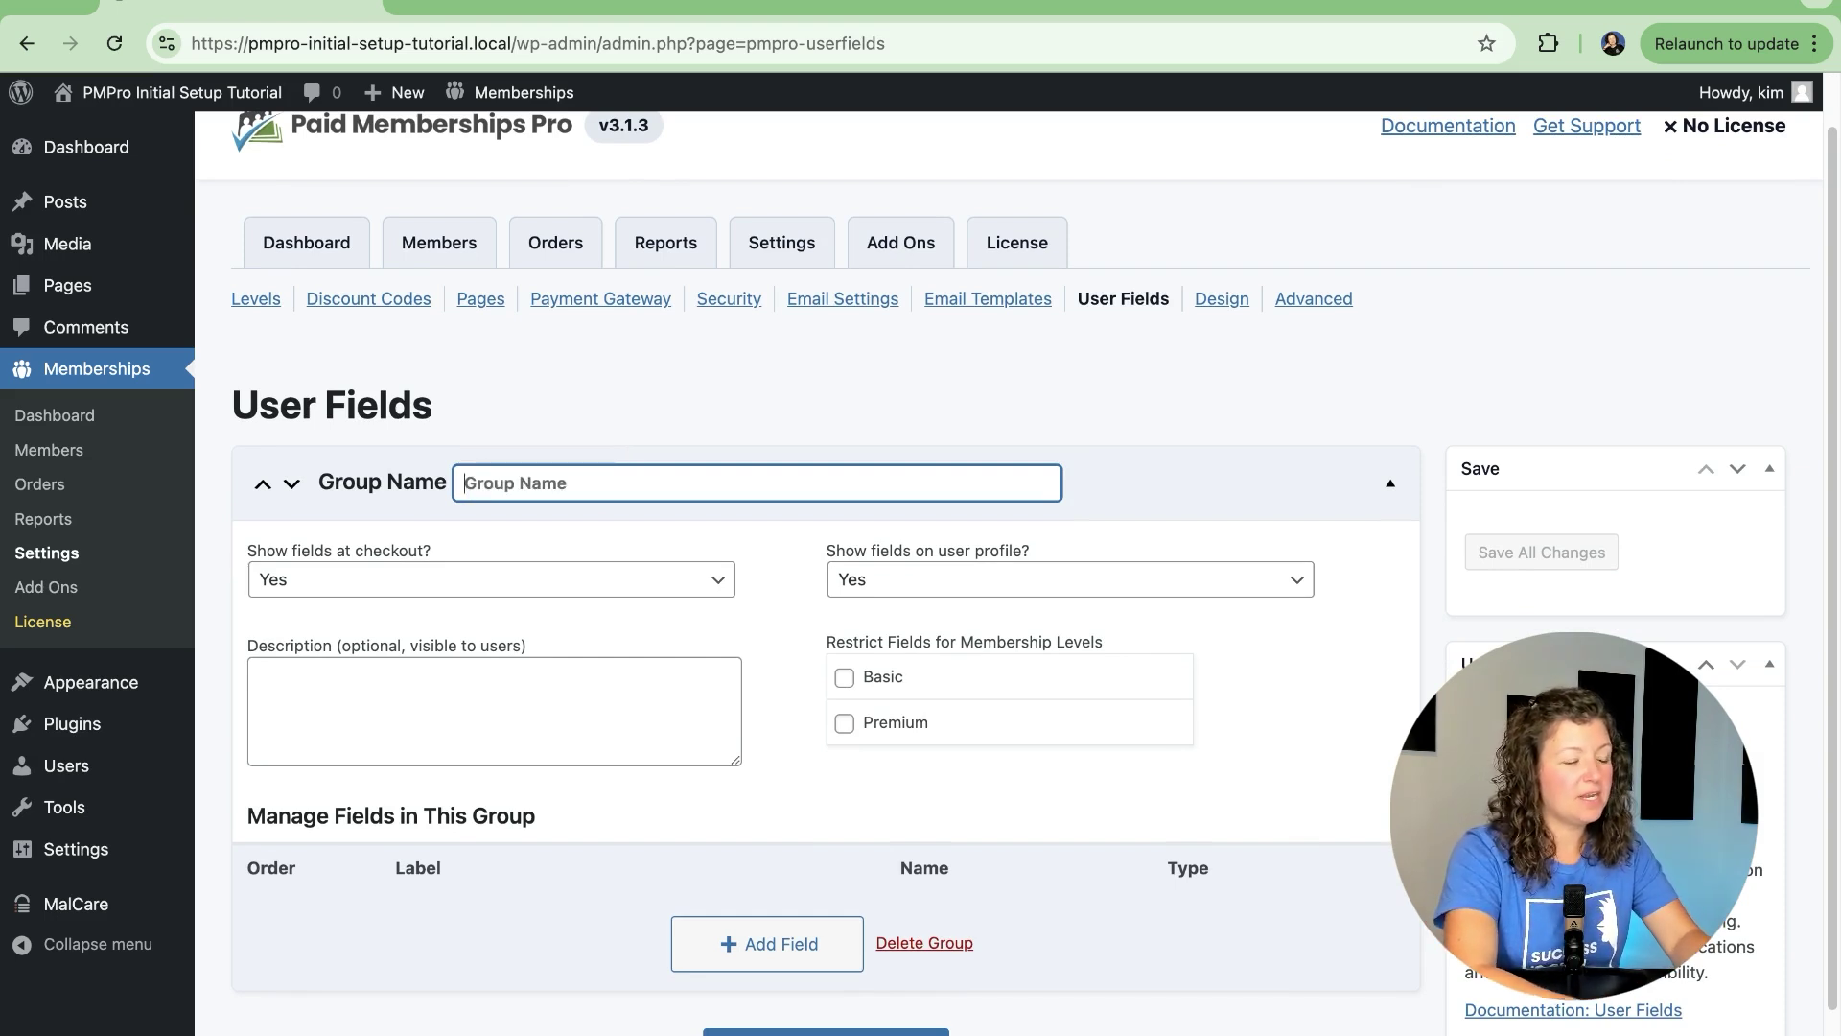
pyautogui.write('Getting to Kno')
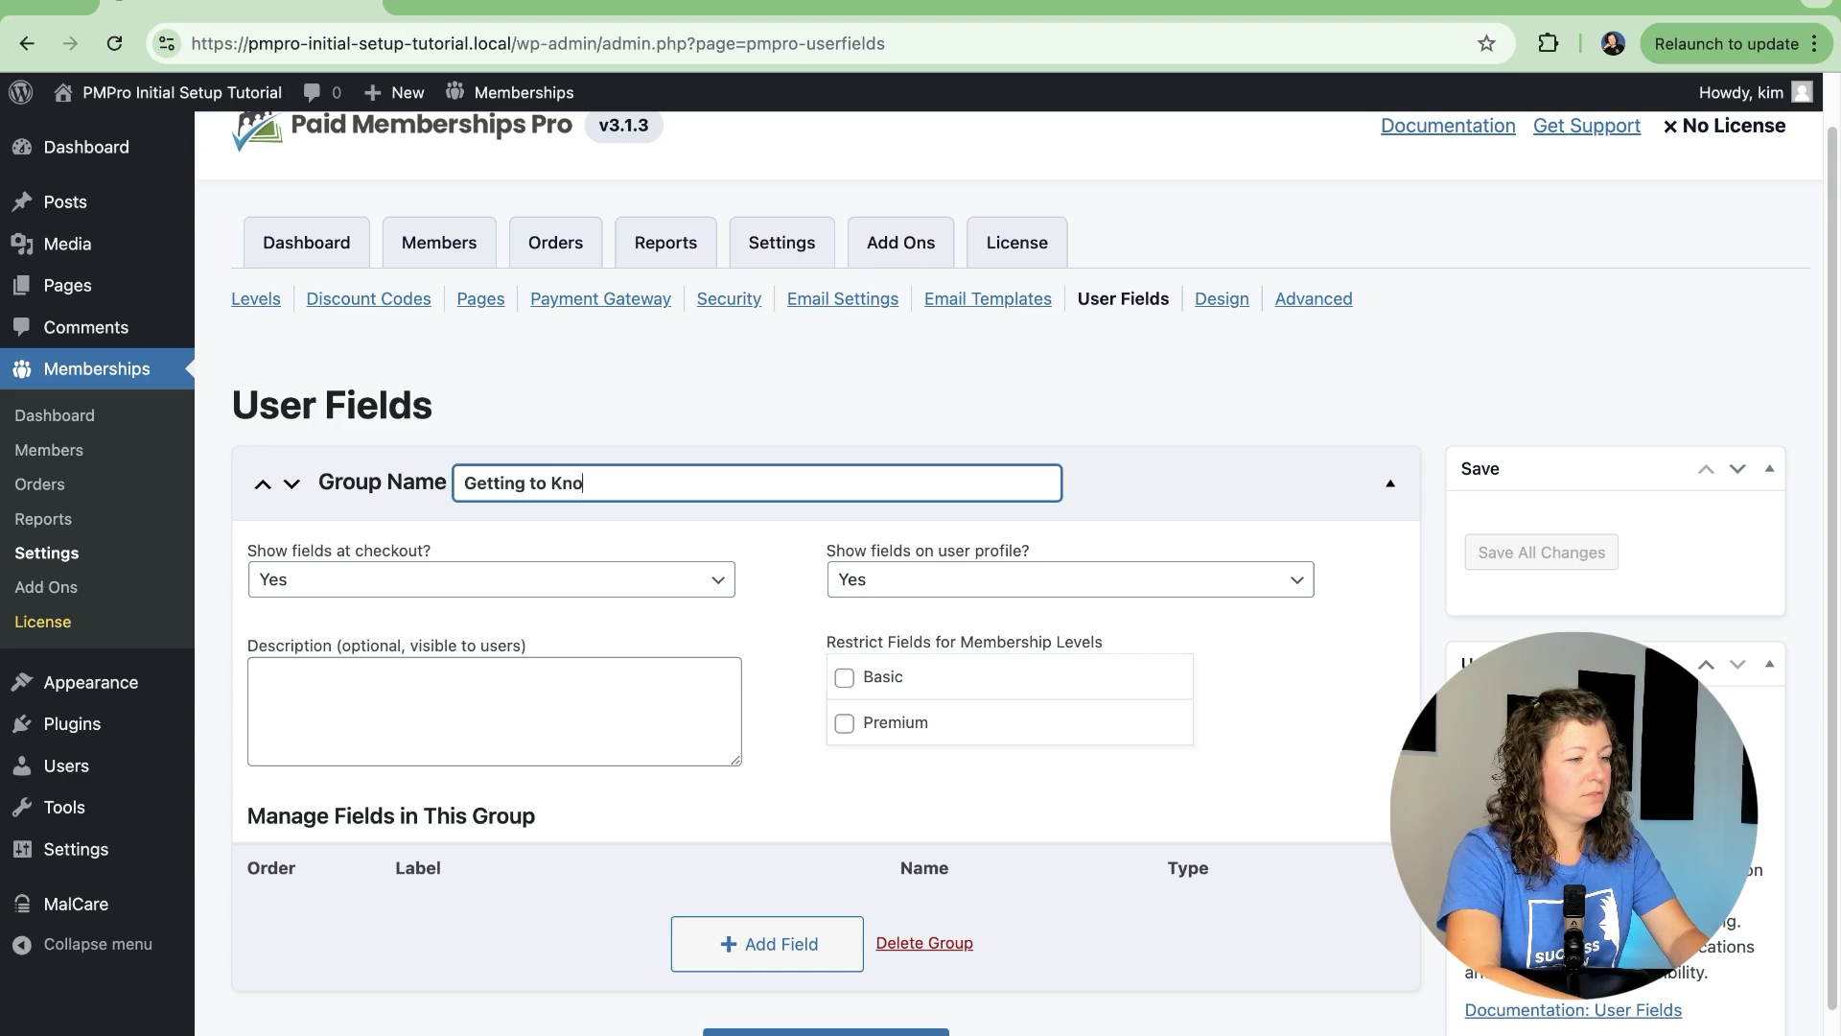
pyautogui.write('w You')
pyautogui.press('Tab')
pyautogui.scroll(-1, 374, 567)
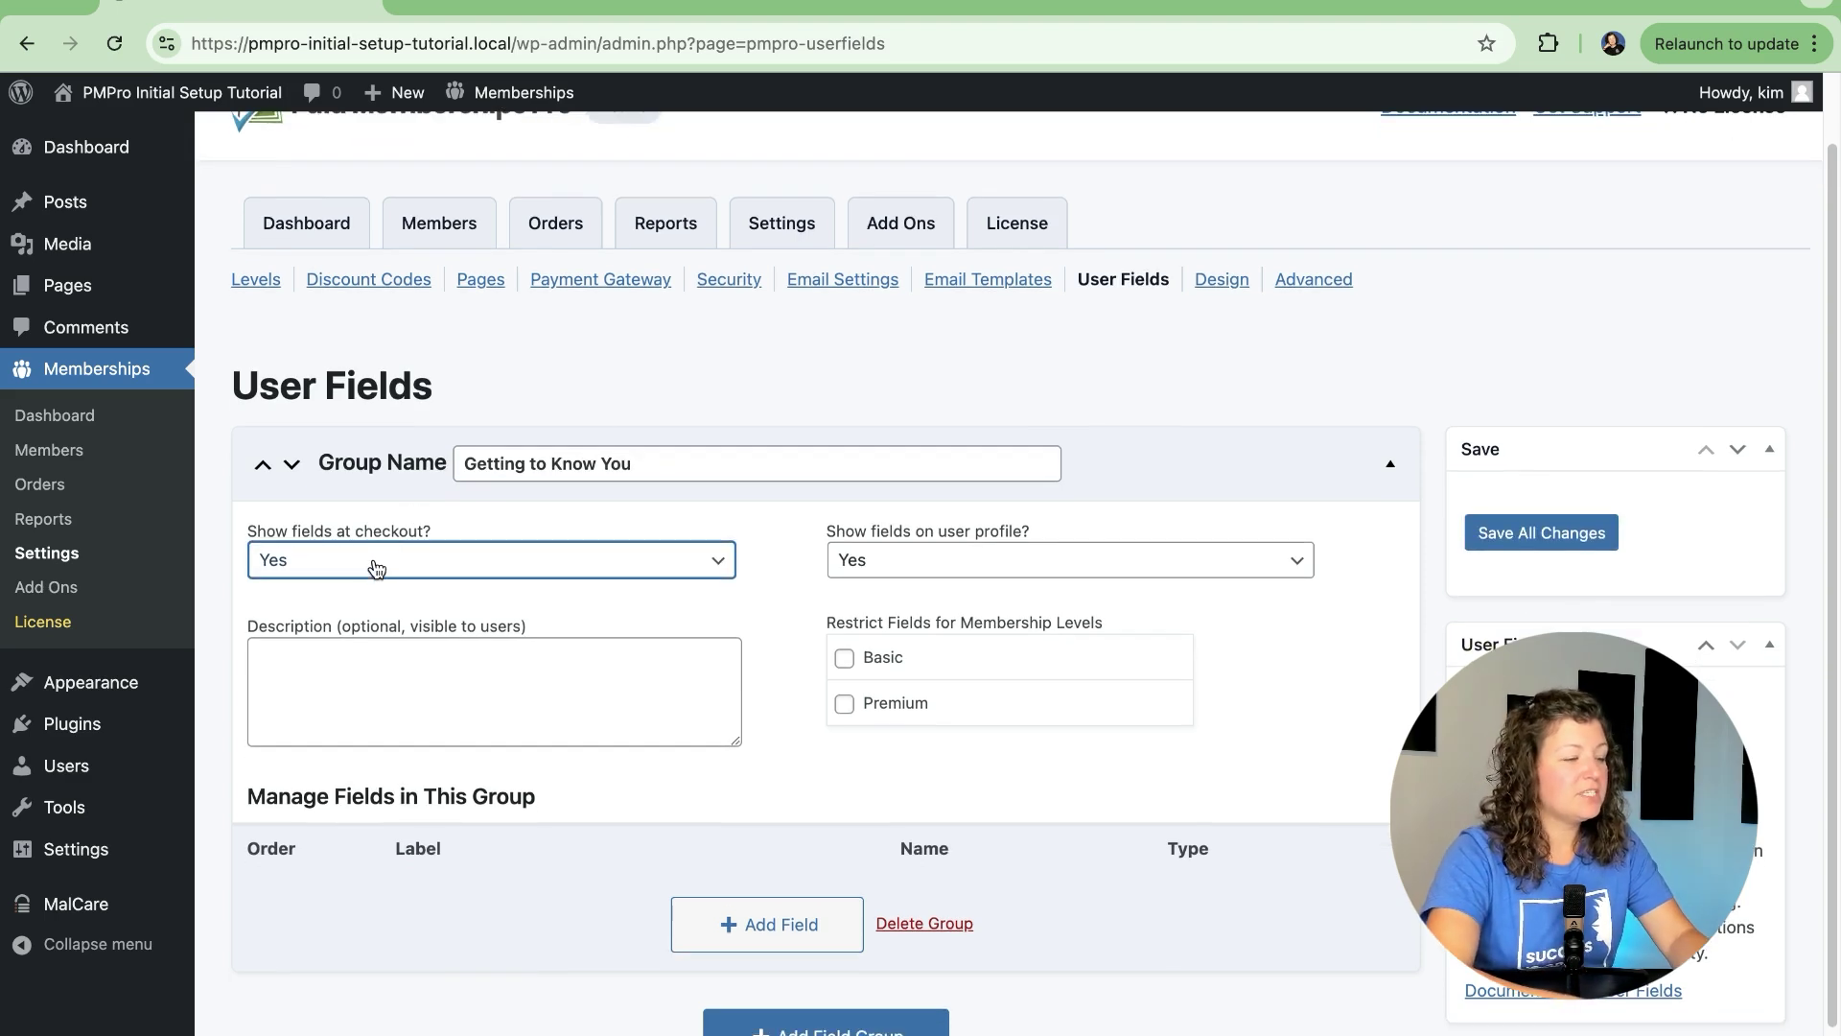
# Keep checkout display at Yes, set profile display to admins only, and restrict to Basic.
pyautogui.click(375, 570)
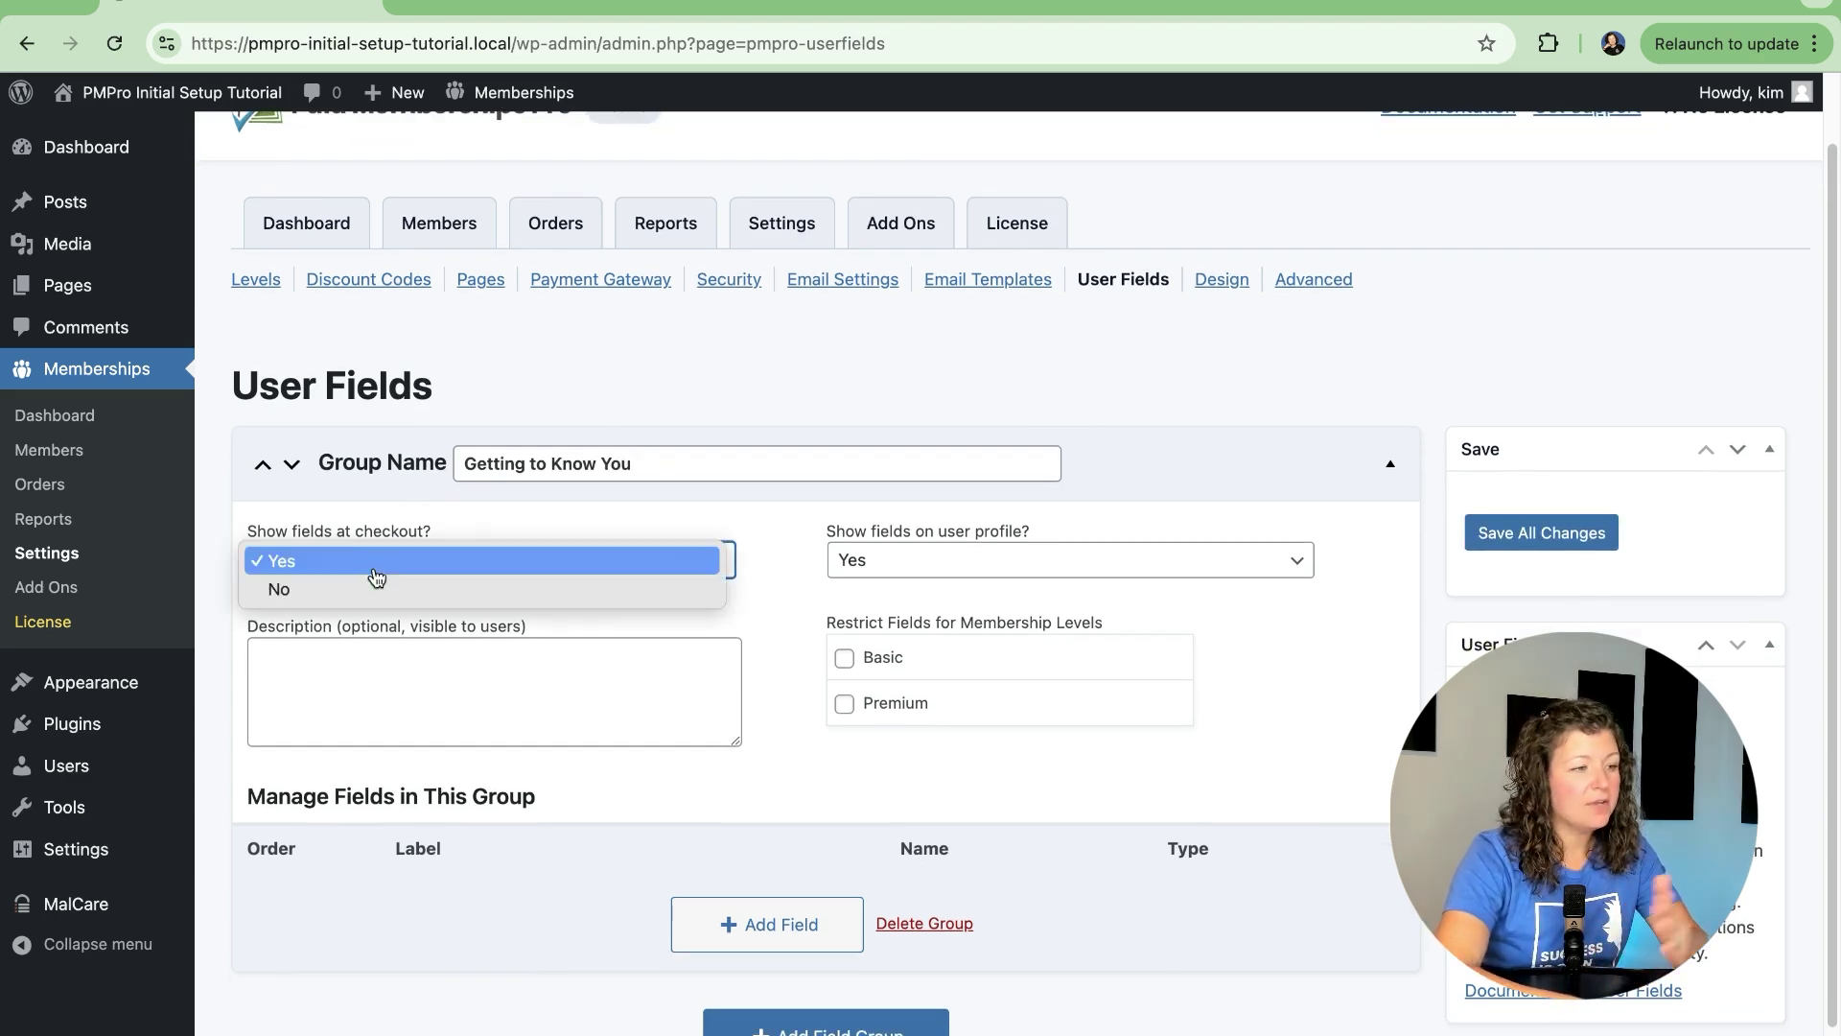
pyautogui.click(394, 563)
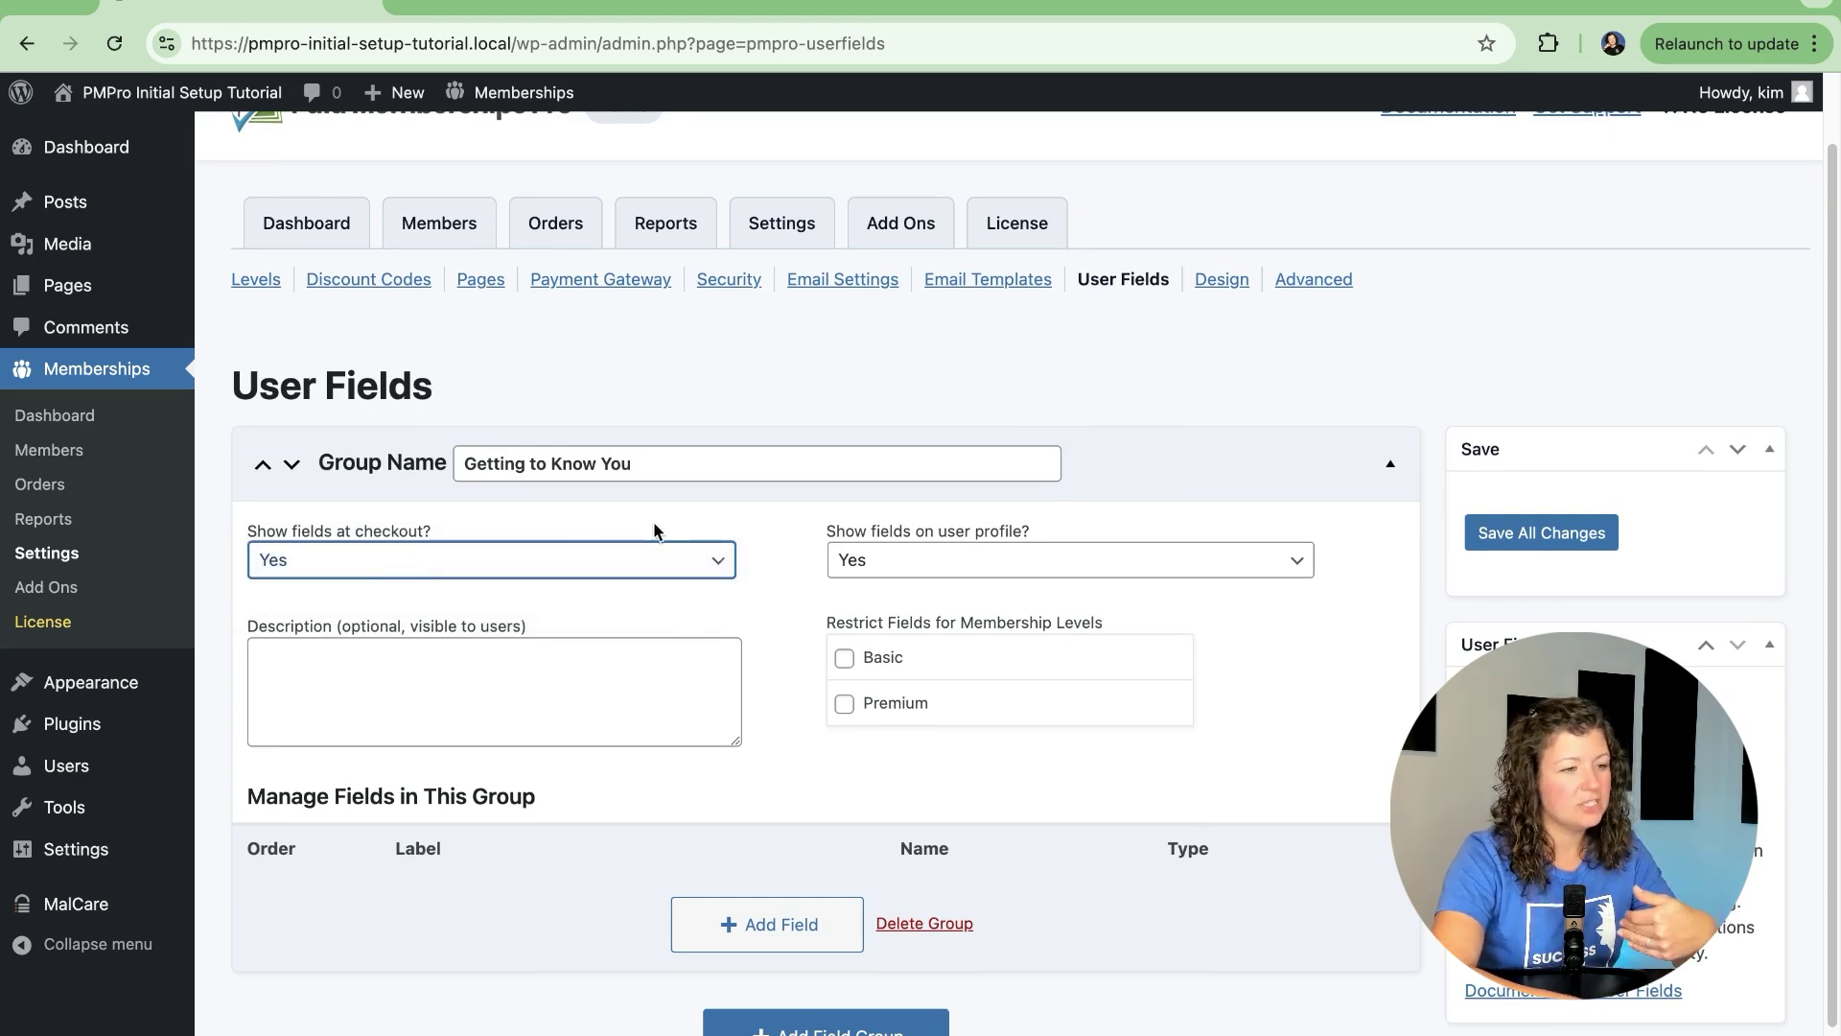
pyautogui.click(880, 562)
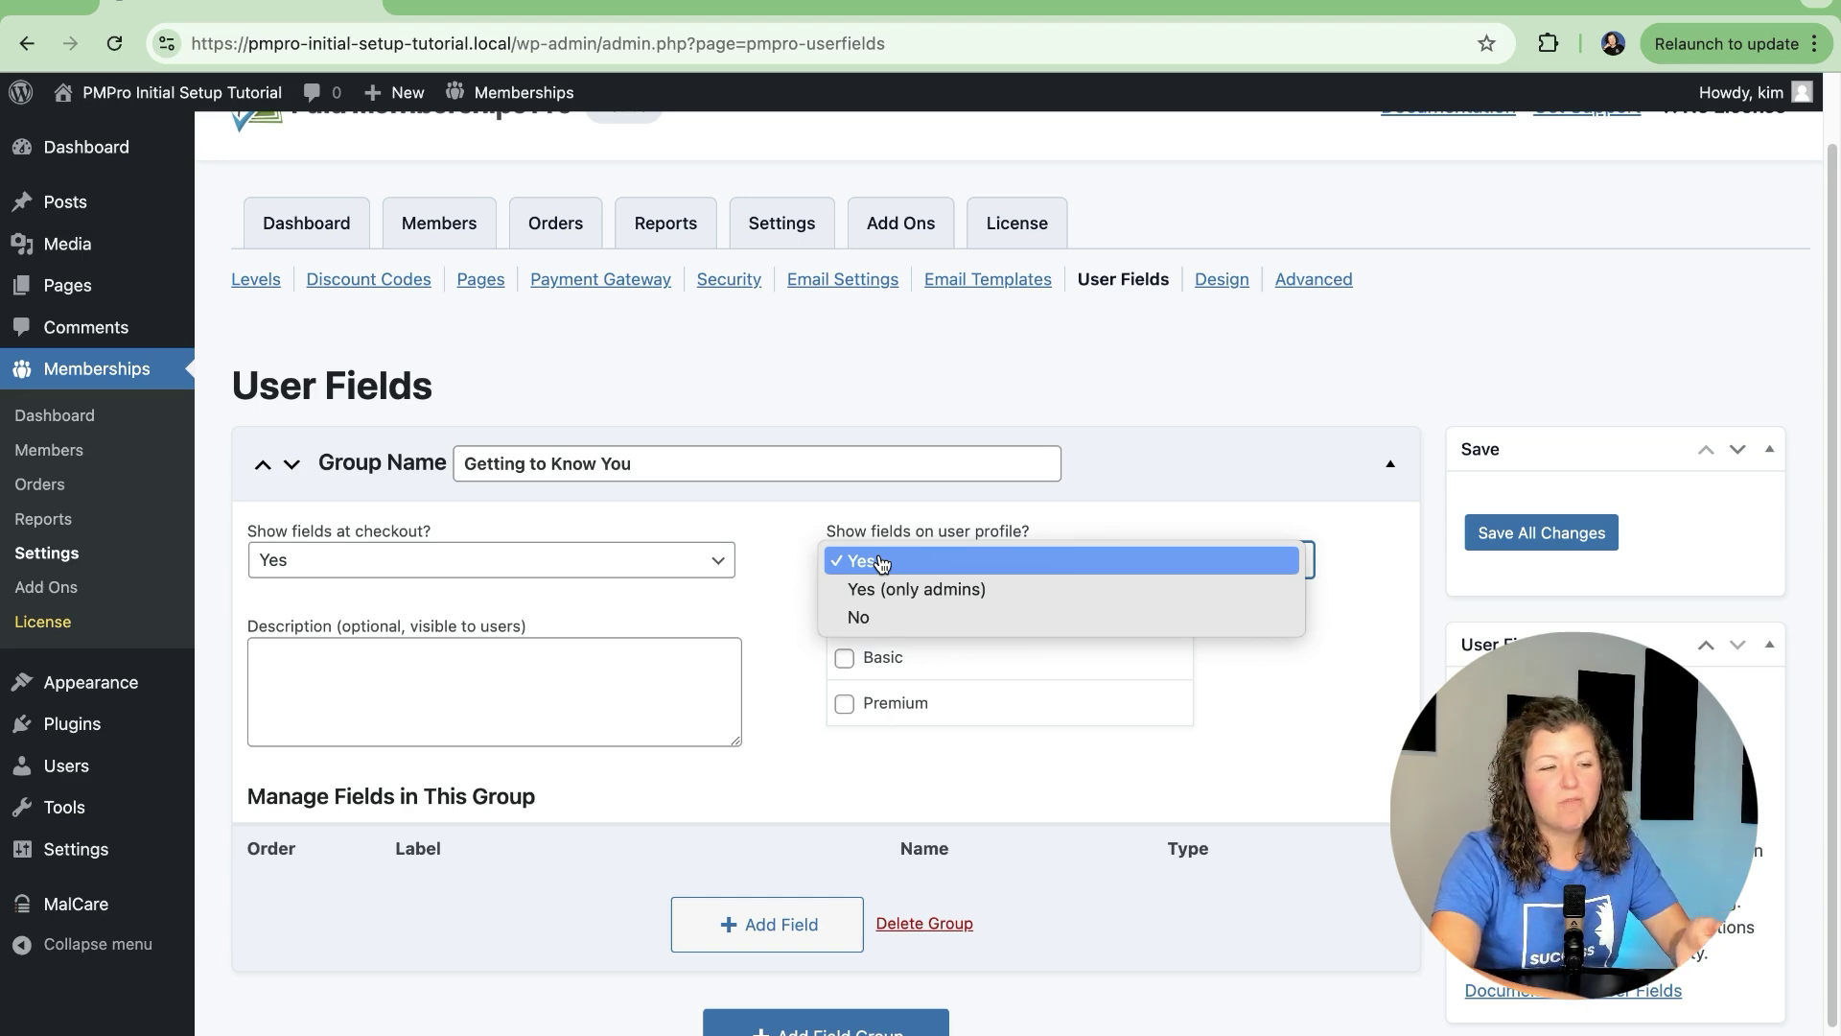
pyautogui.click(884, 618)
pyautogui.click(888, 550)
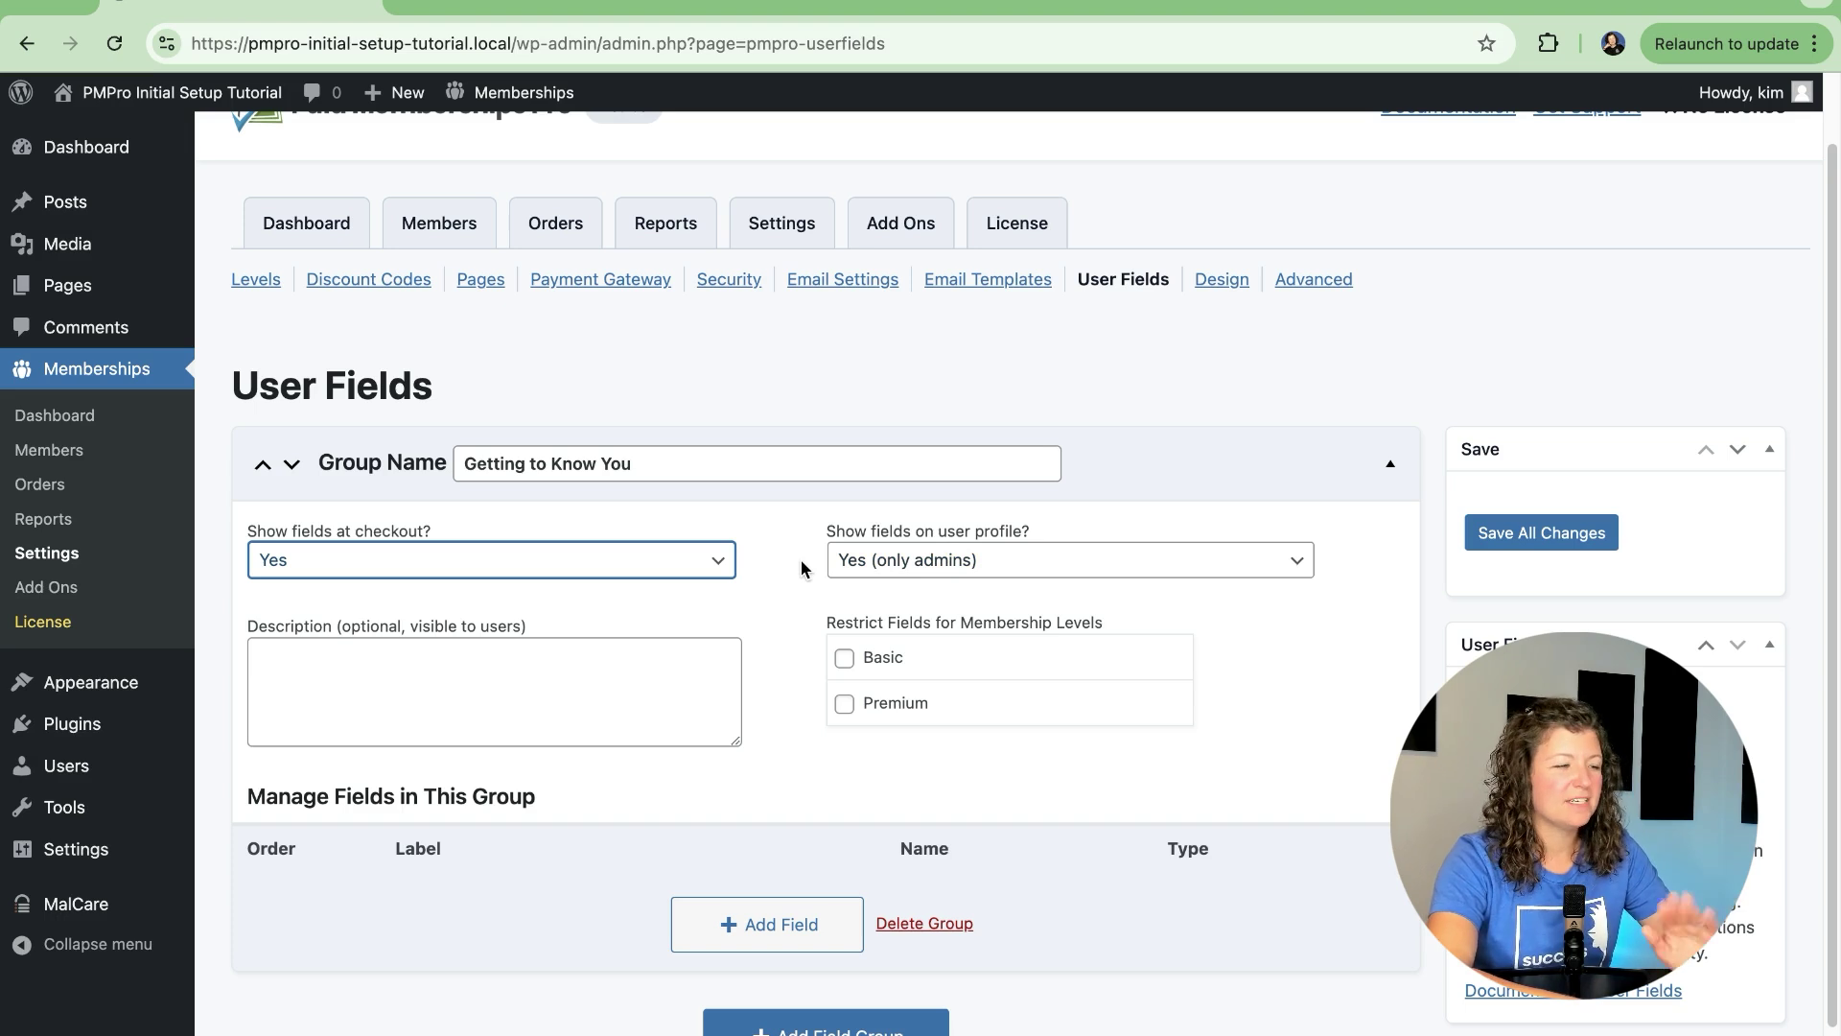
pyautogui.scroll(-1, 800, 568)
pyautogui.scroll(-1, 801, 560)
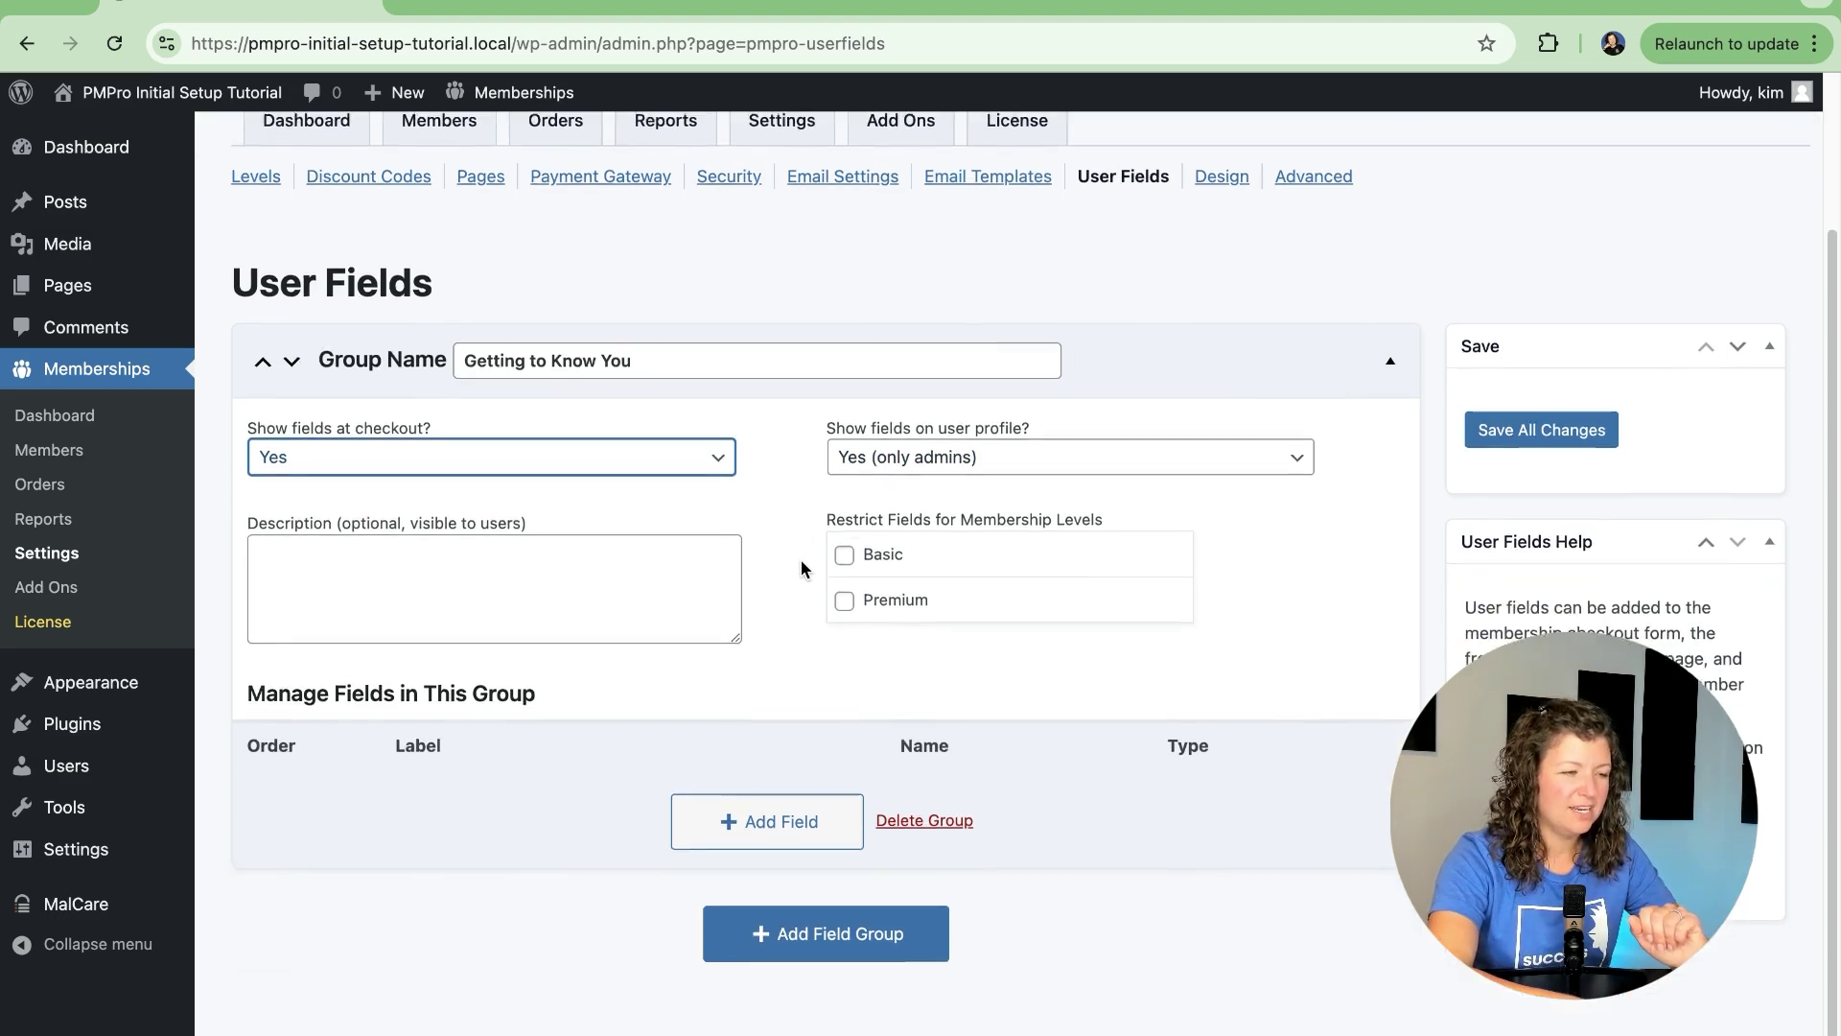
pyautogui.click(546, 542)
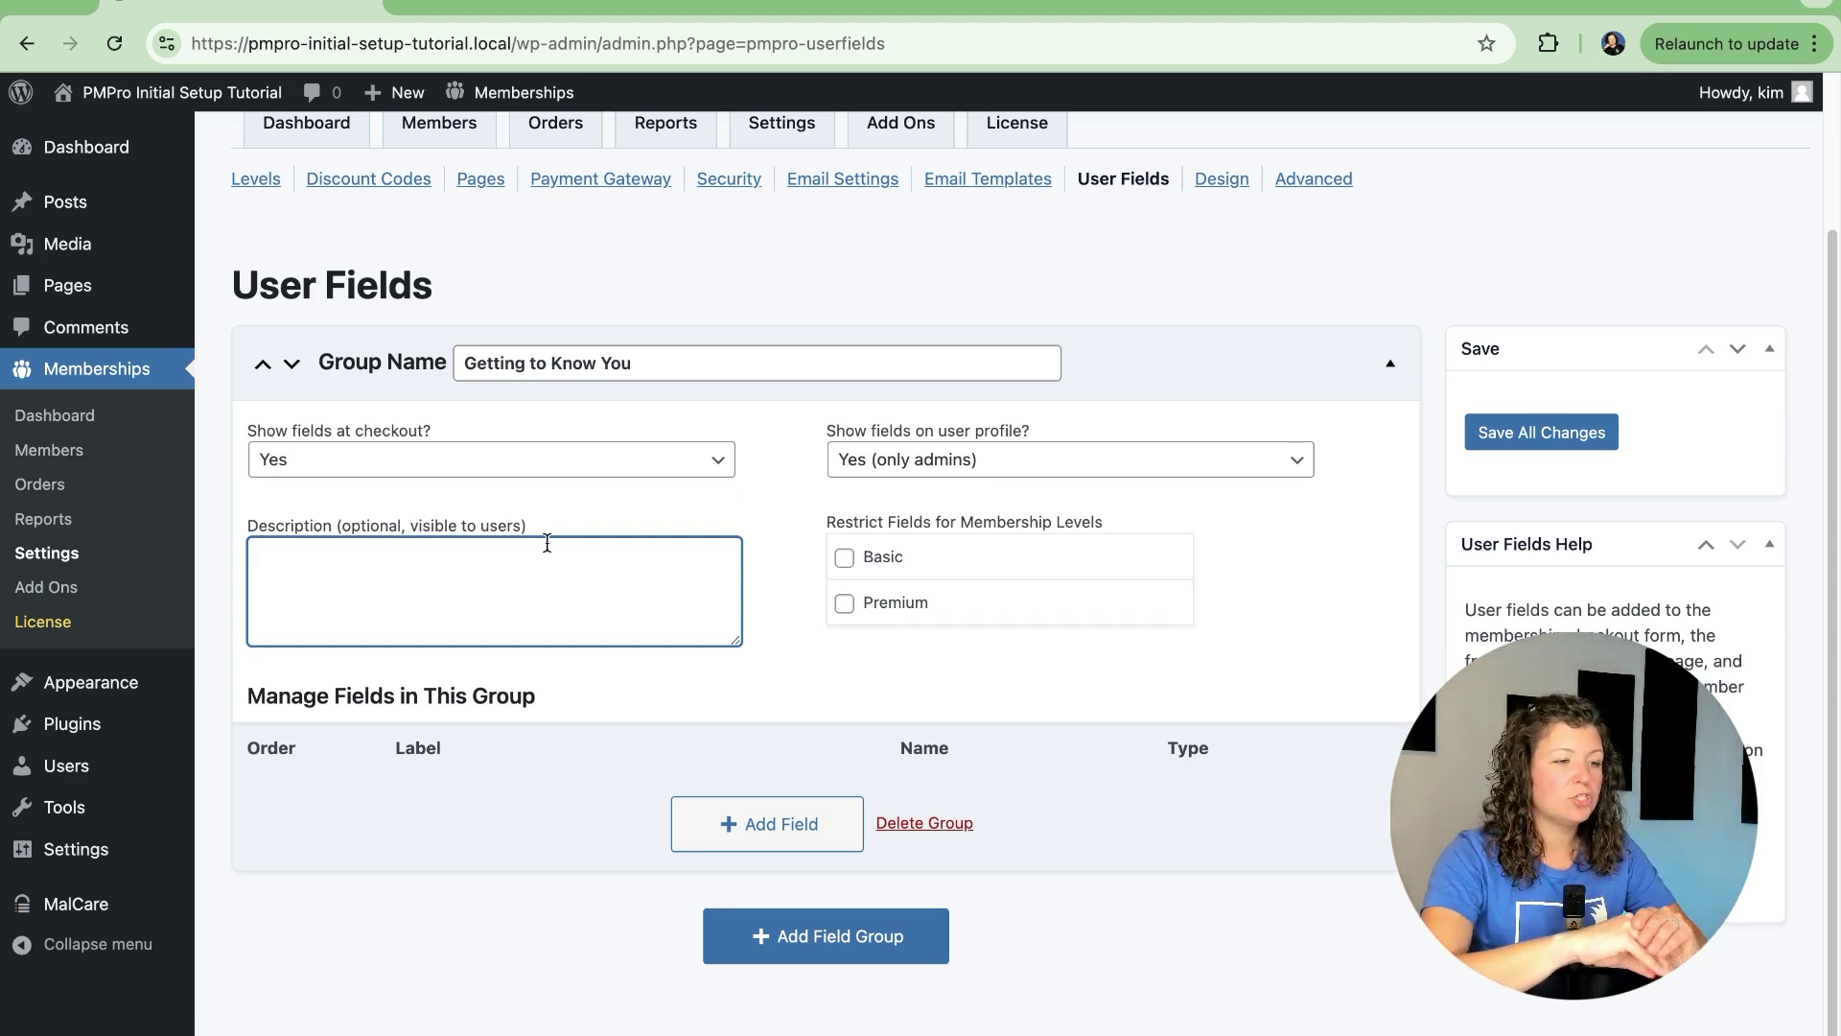
pyautogui.click(878, 561)
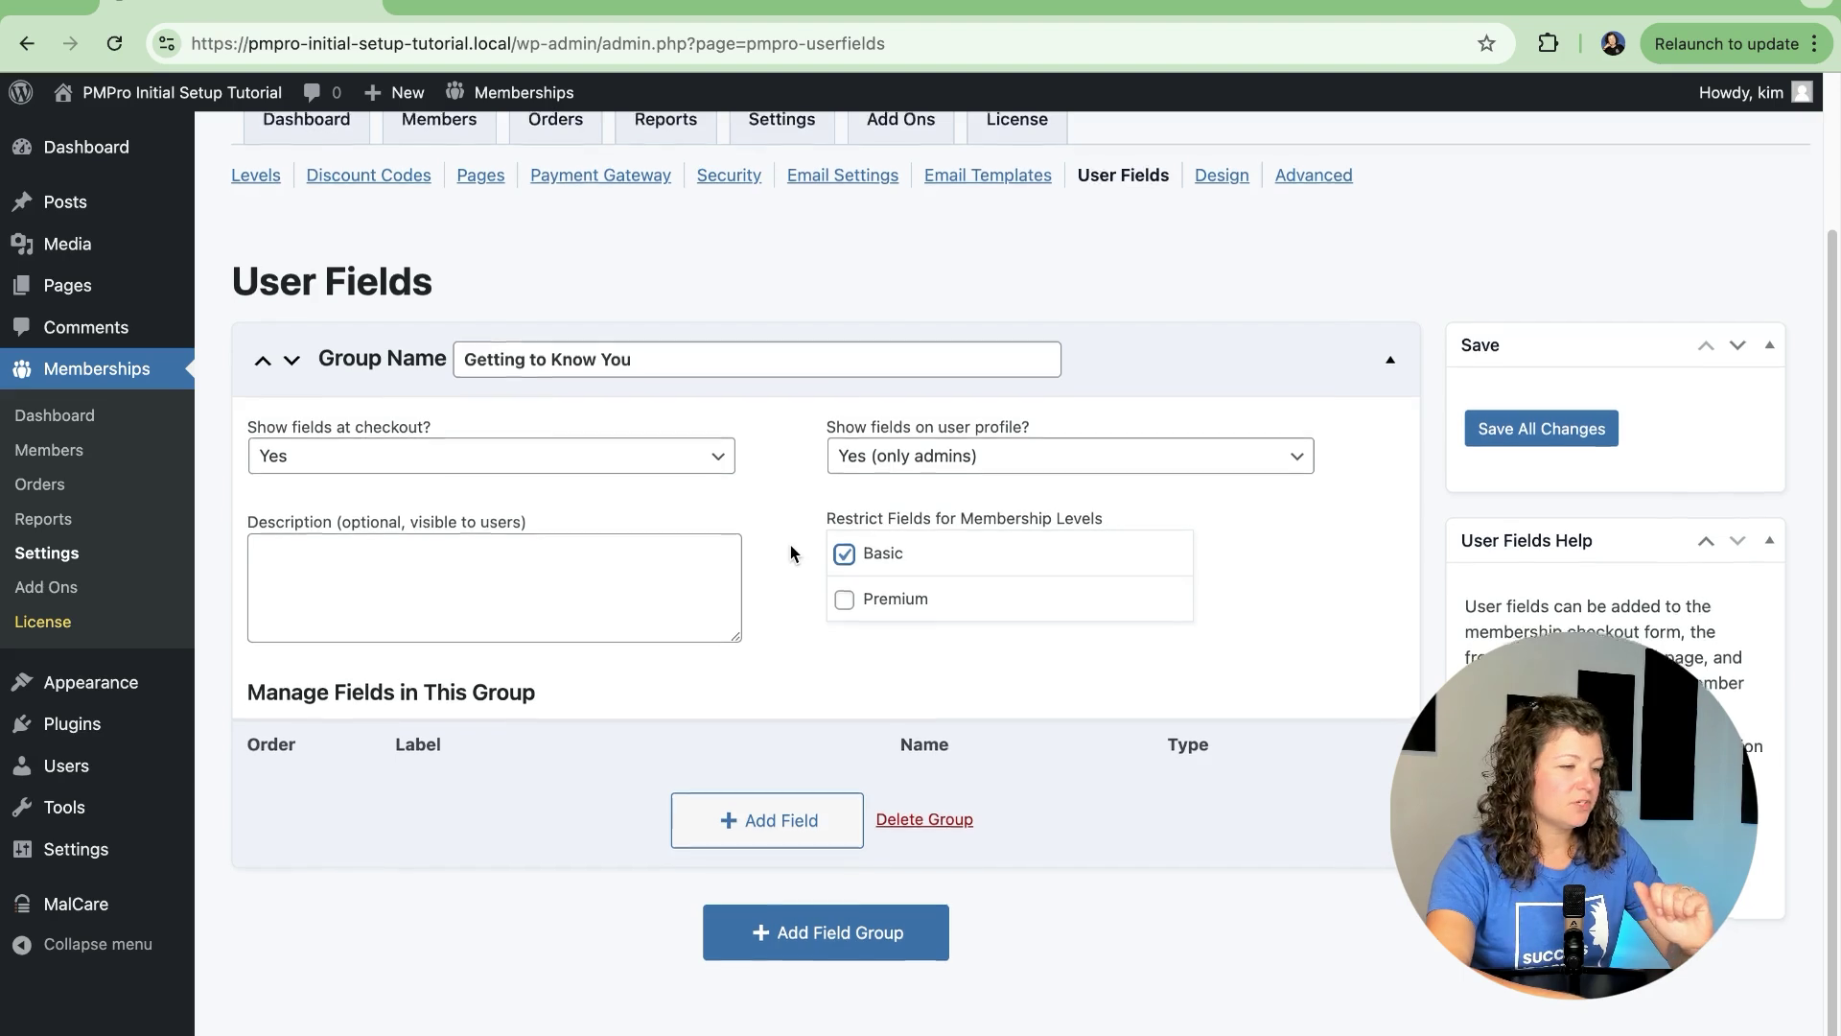
# Add a 'How did you hear about us?' field with the Text Area type.
pyautogui.click(755, 824)
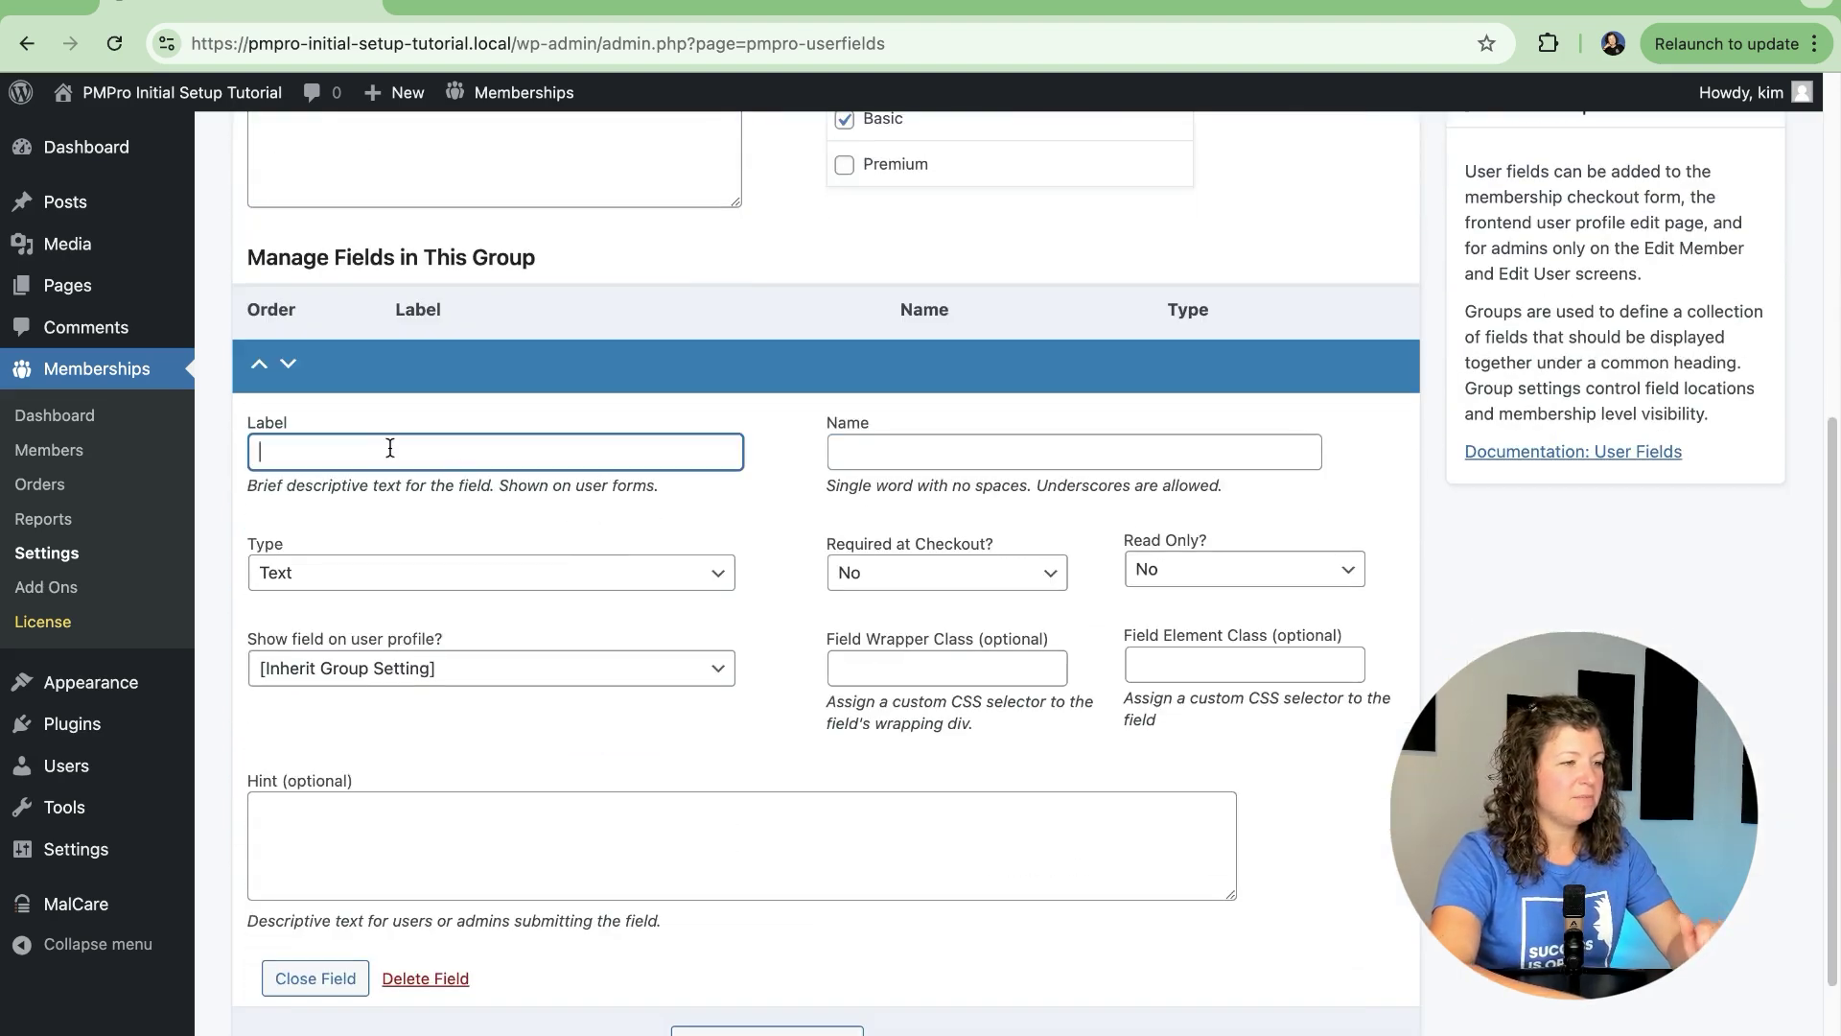
pyautogui.write('How did yo')
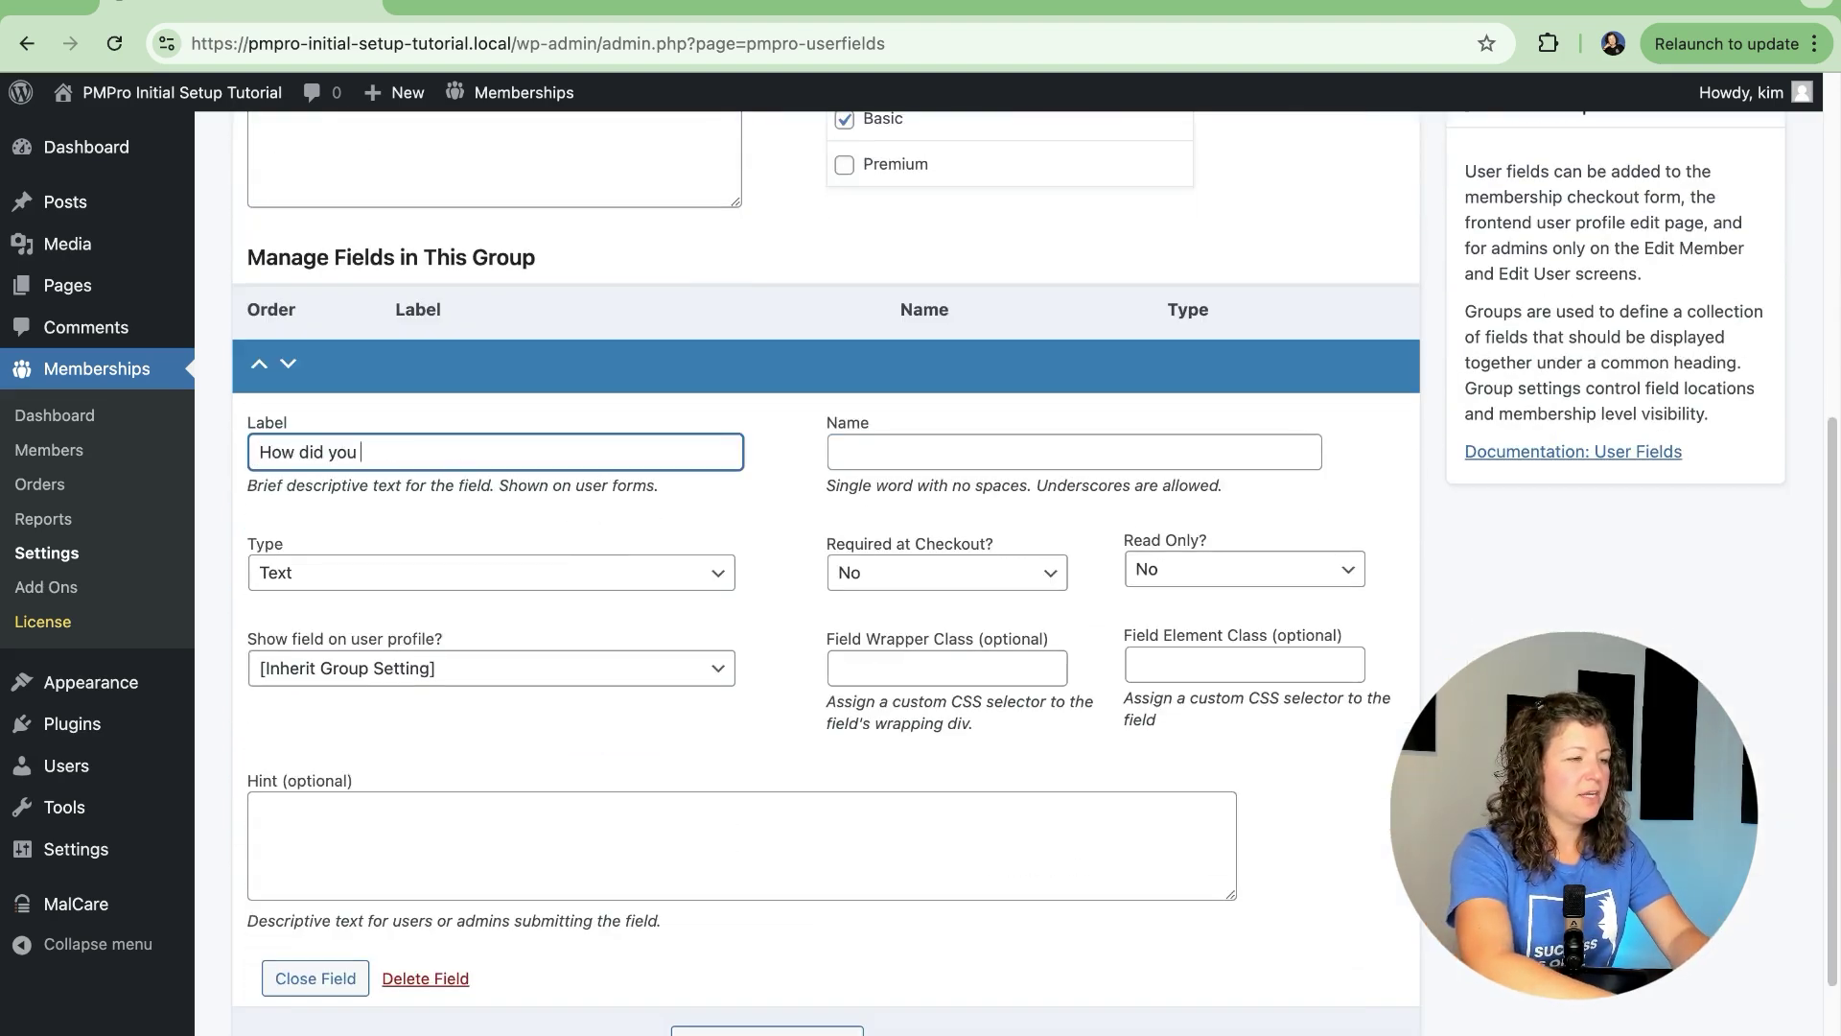
pyautogui.write('us?')
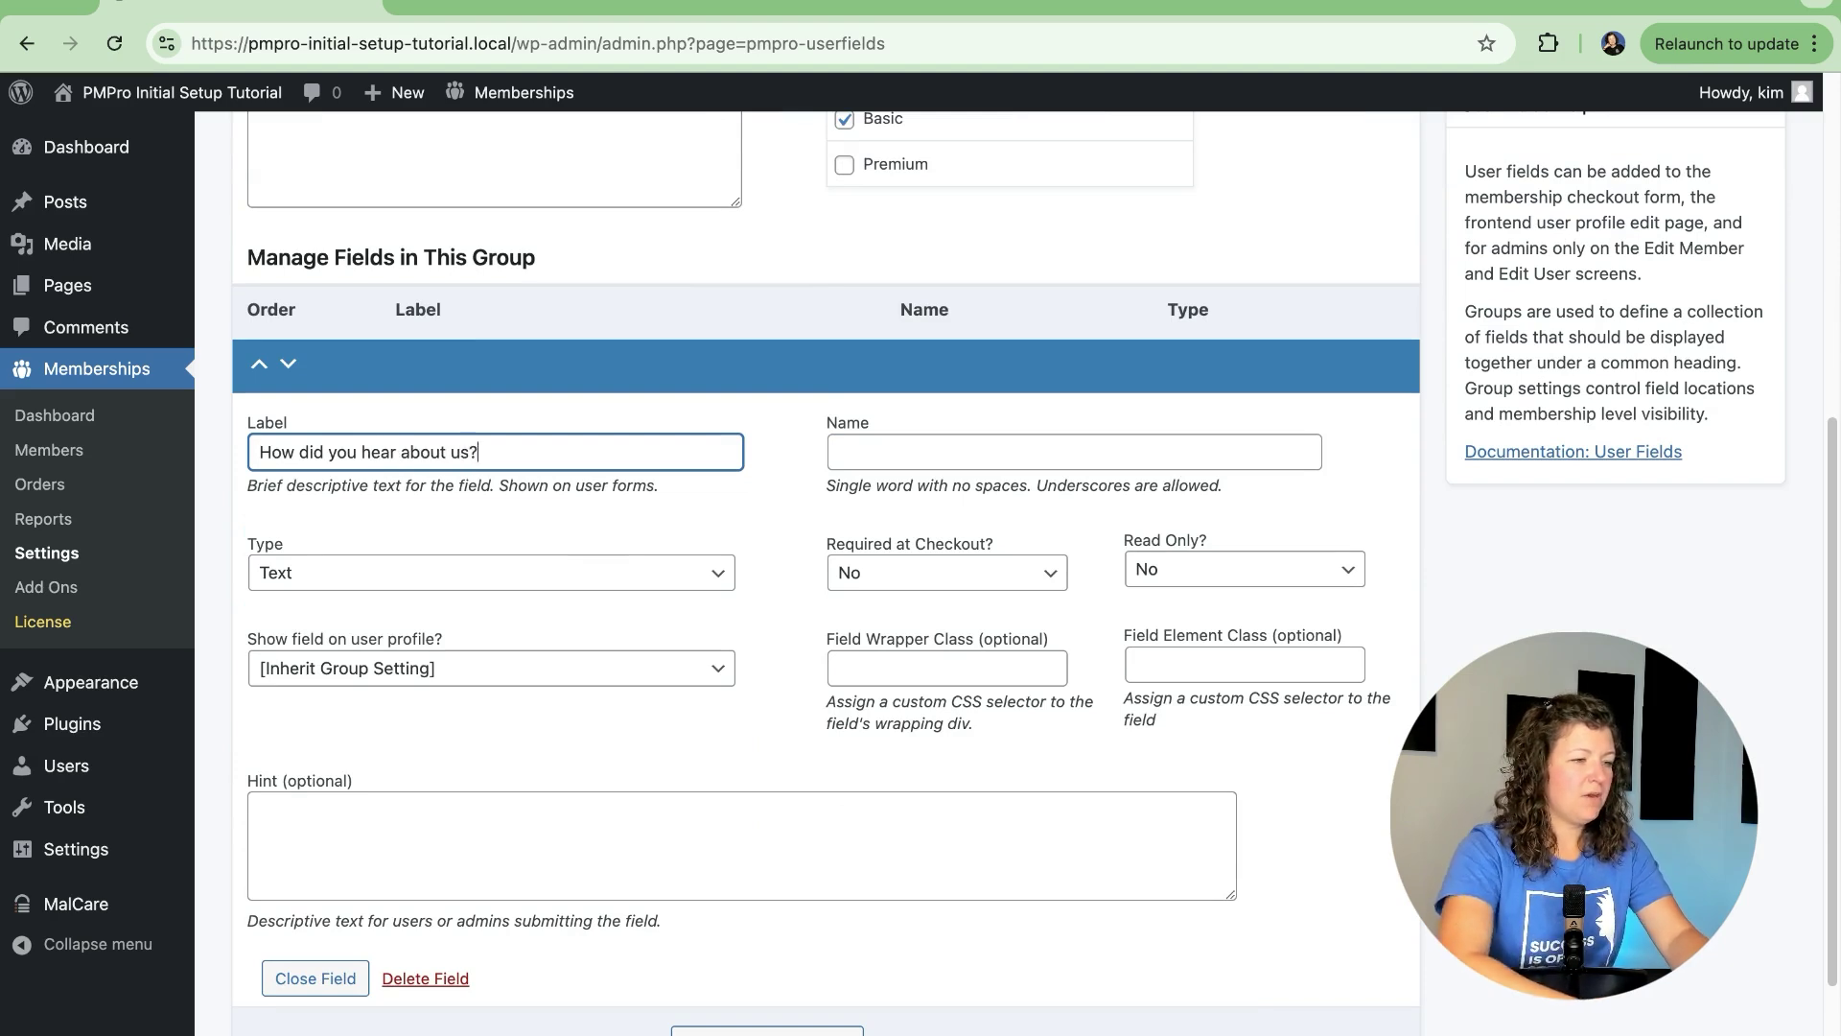
pyautogui.press('Tab')
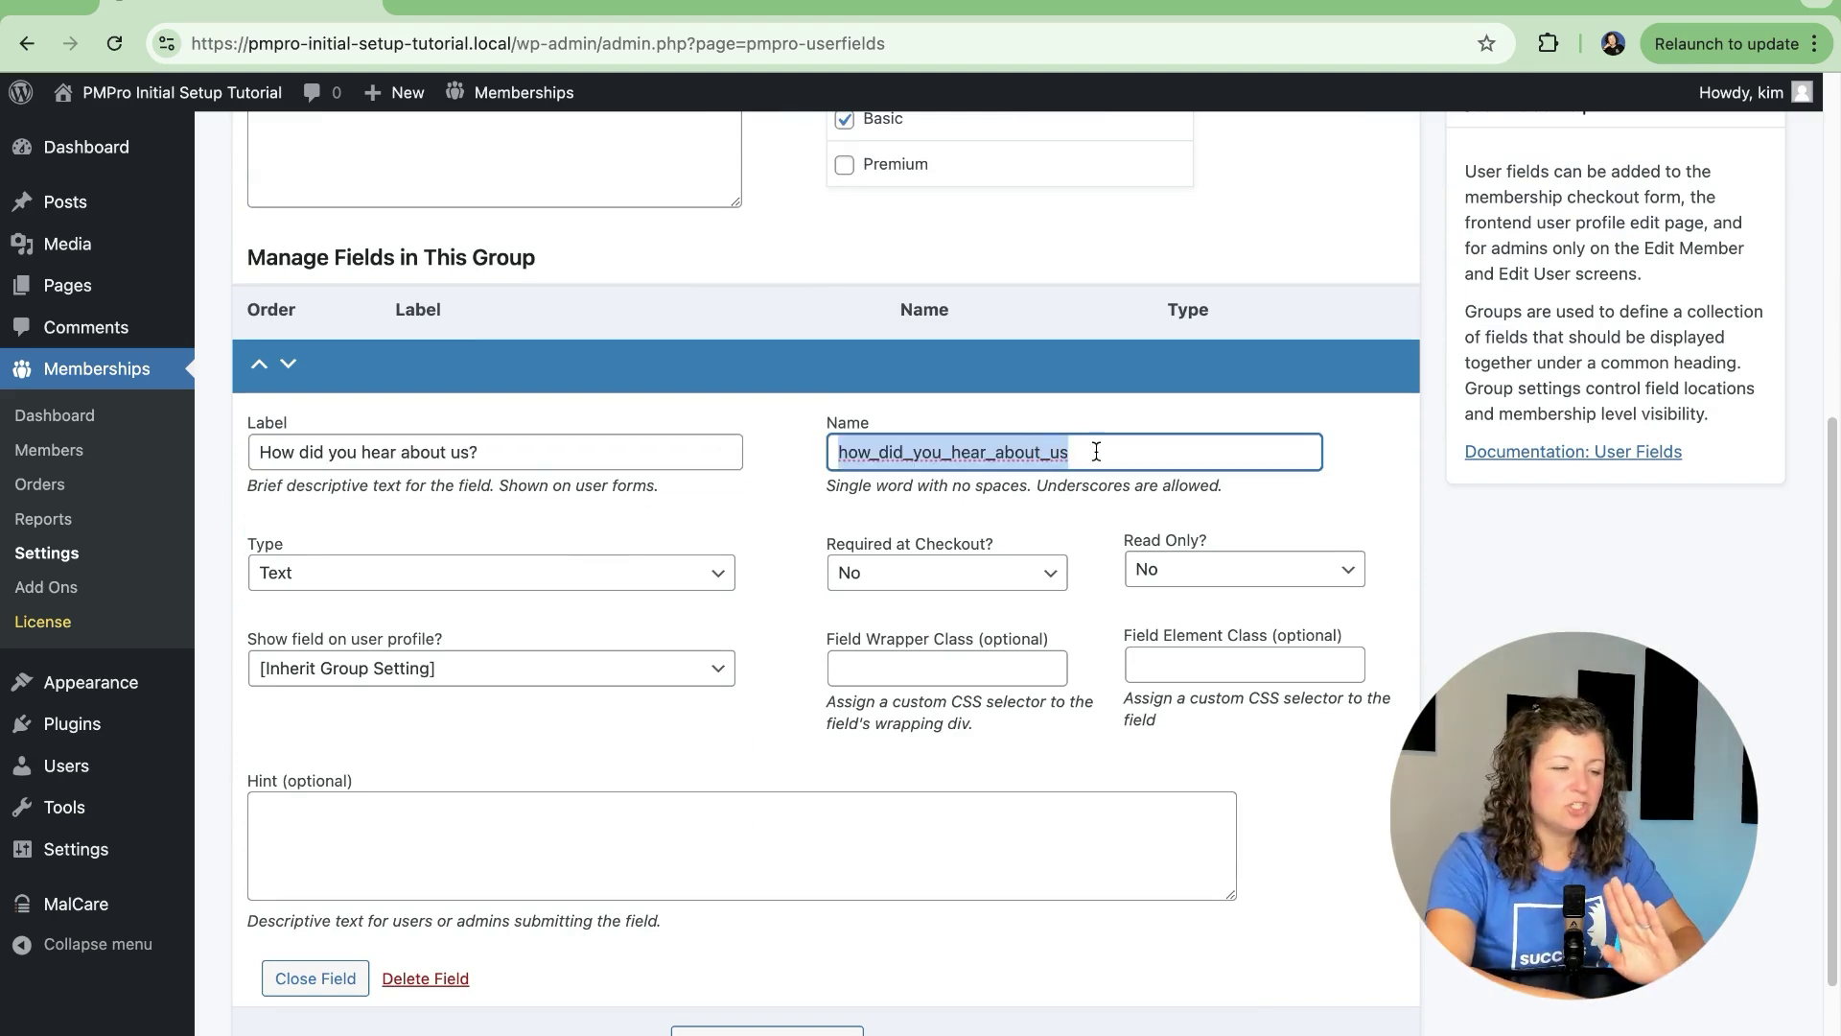
pyautogui.click(1100, 460)
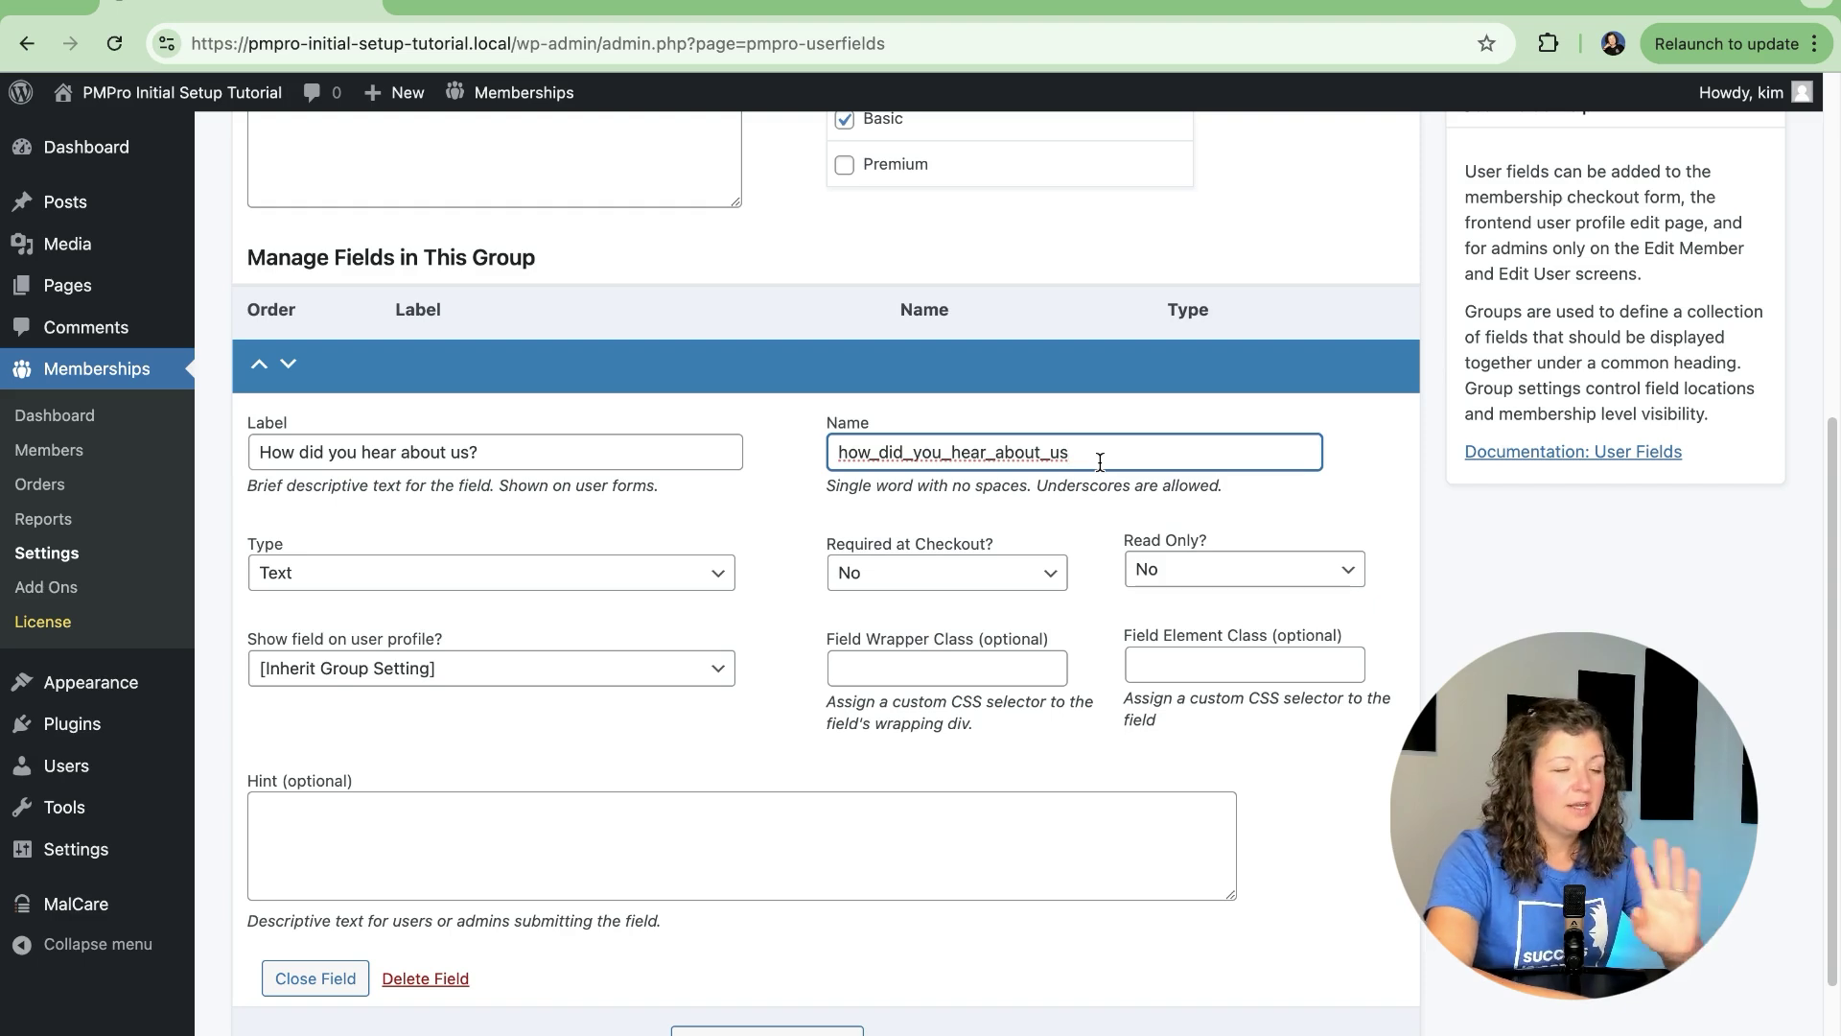
pyautogui.click(661, 577)
pyautogui.click(638, 604)
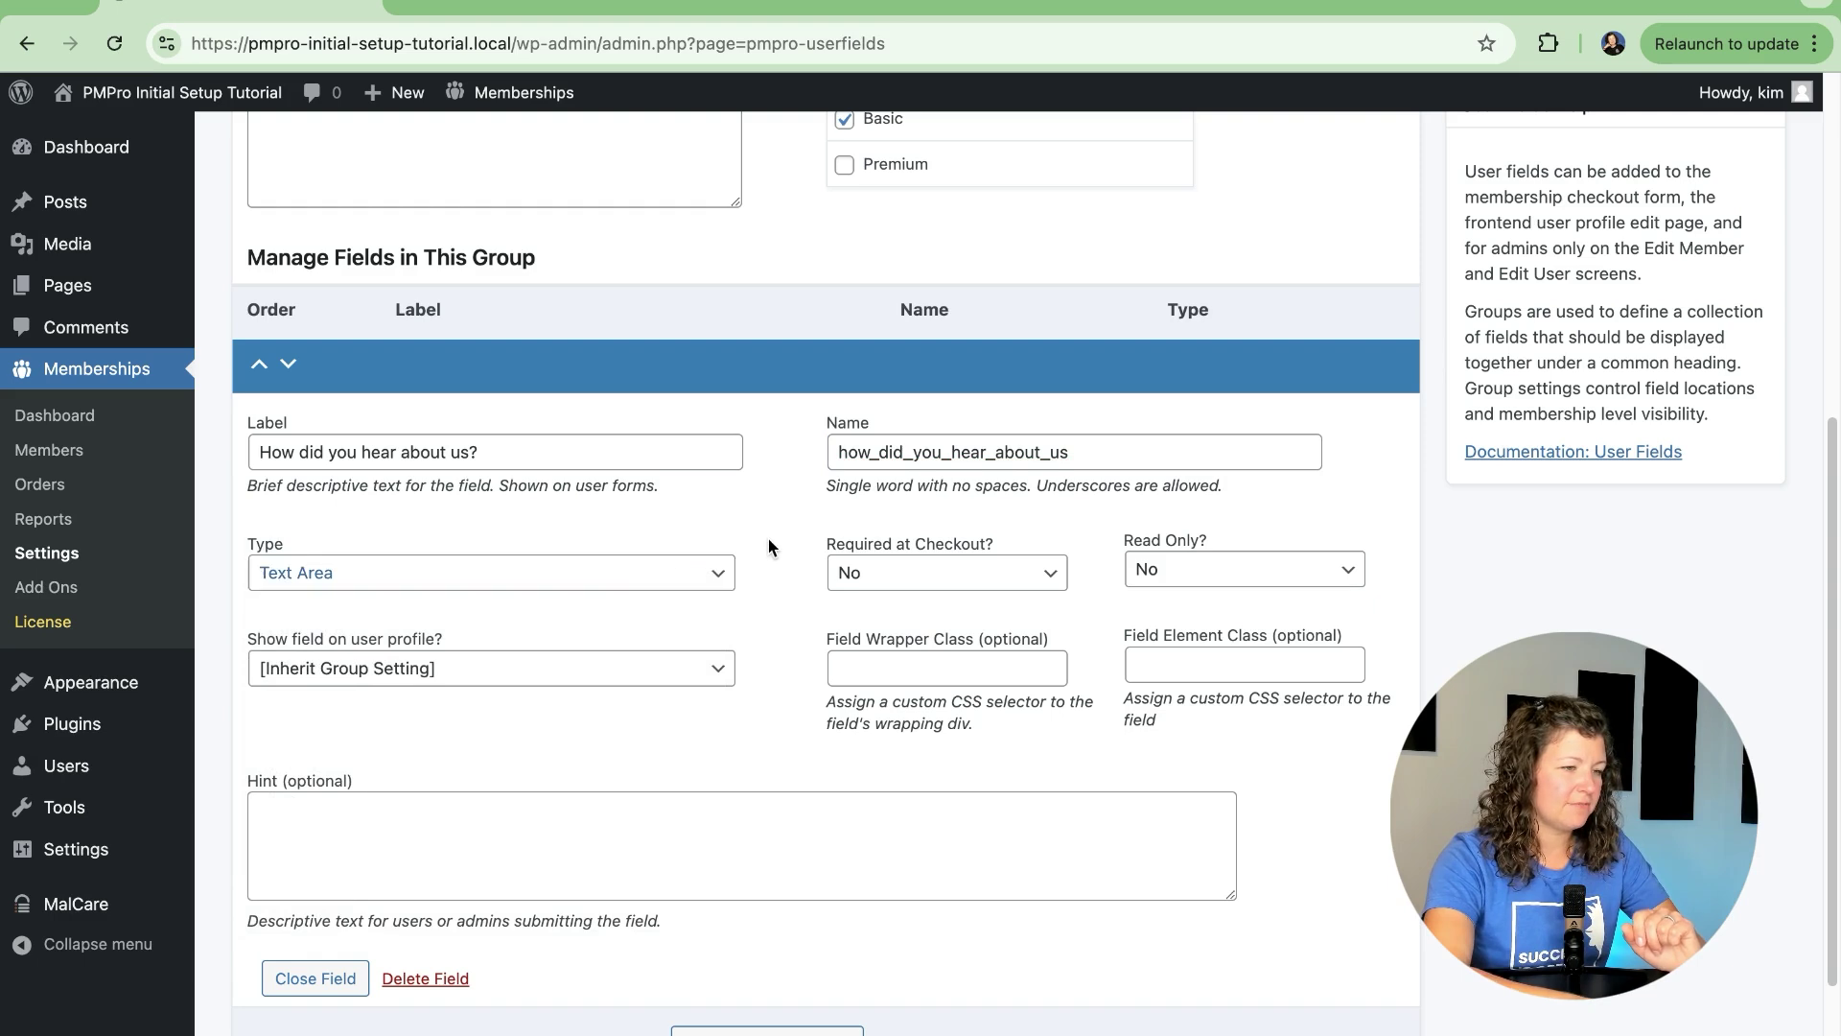
pyautogui.scroll(-2, 768, 539)
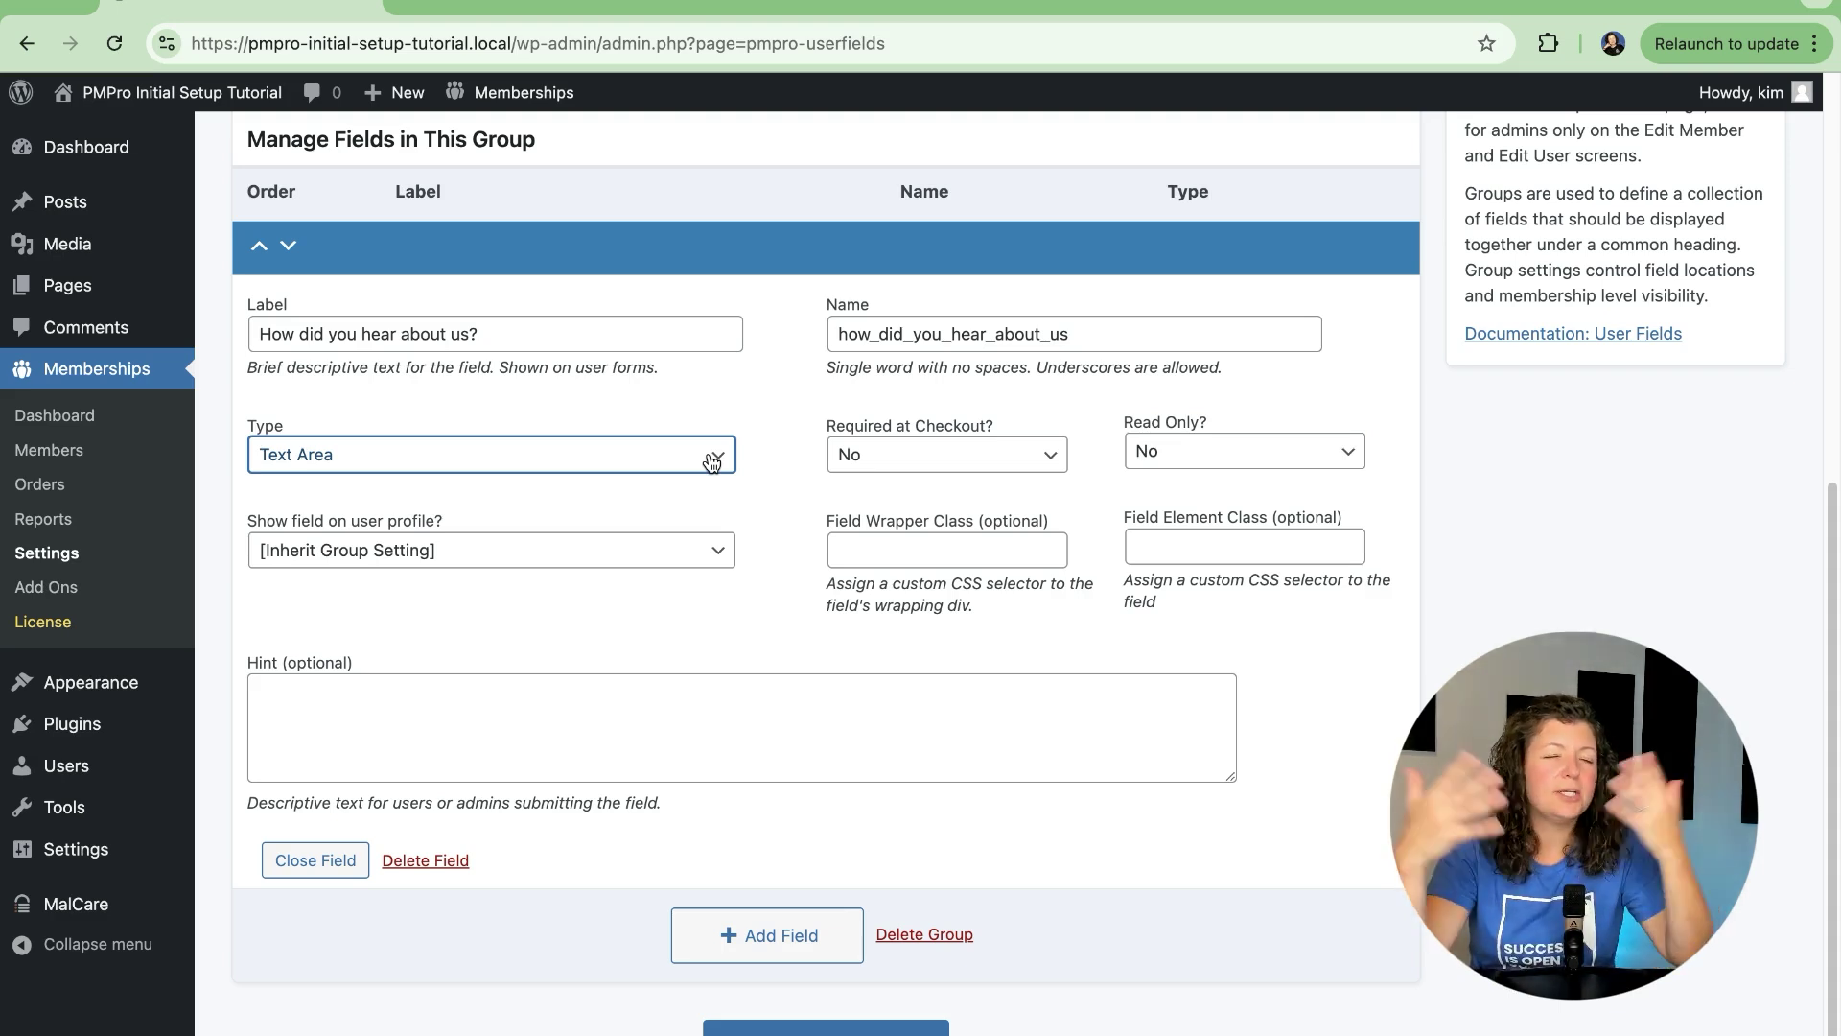
# Check the field's required and hint options, then save all user field changes.
pyautogui.click(918, 458)
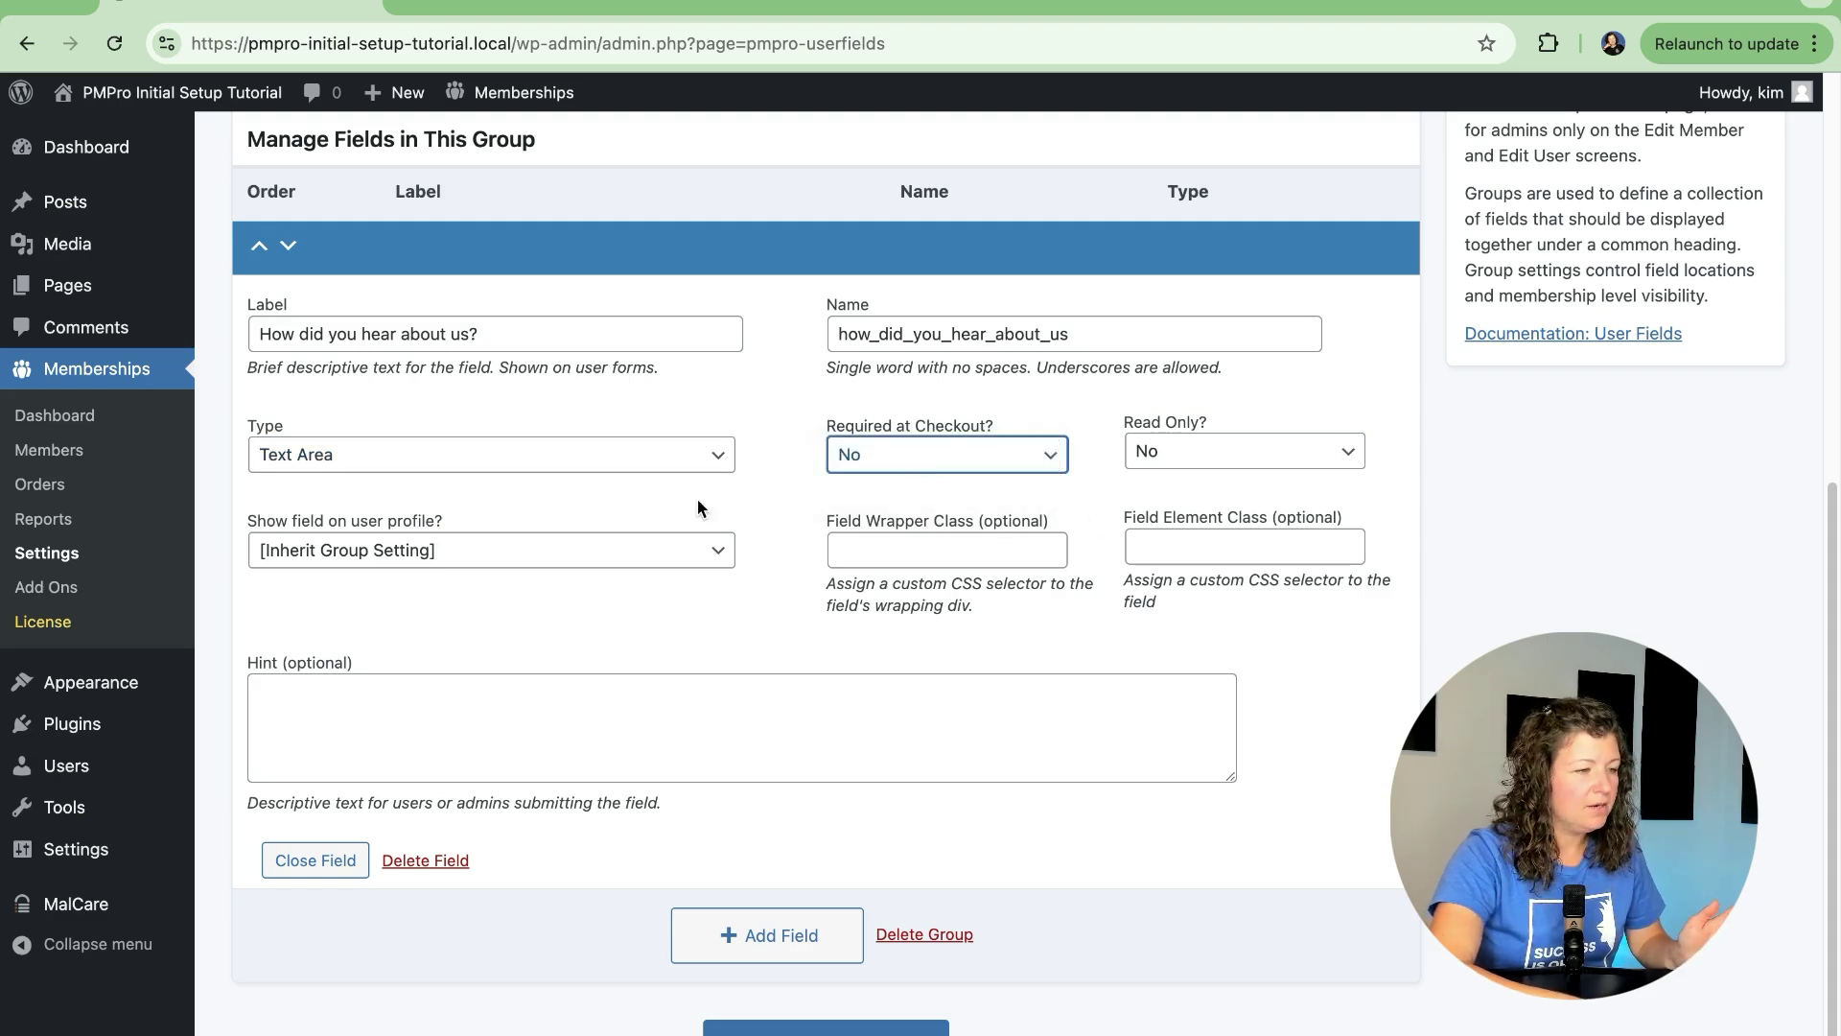
pyautogui.scroll(-2, 698, 508)
pyautogui.click(398, 643)
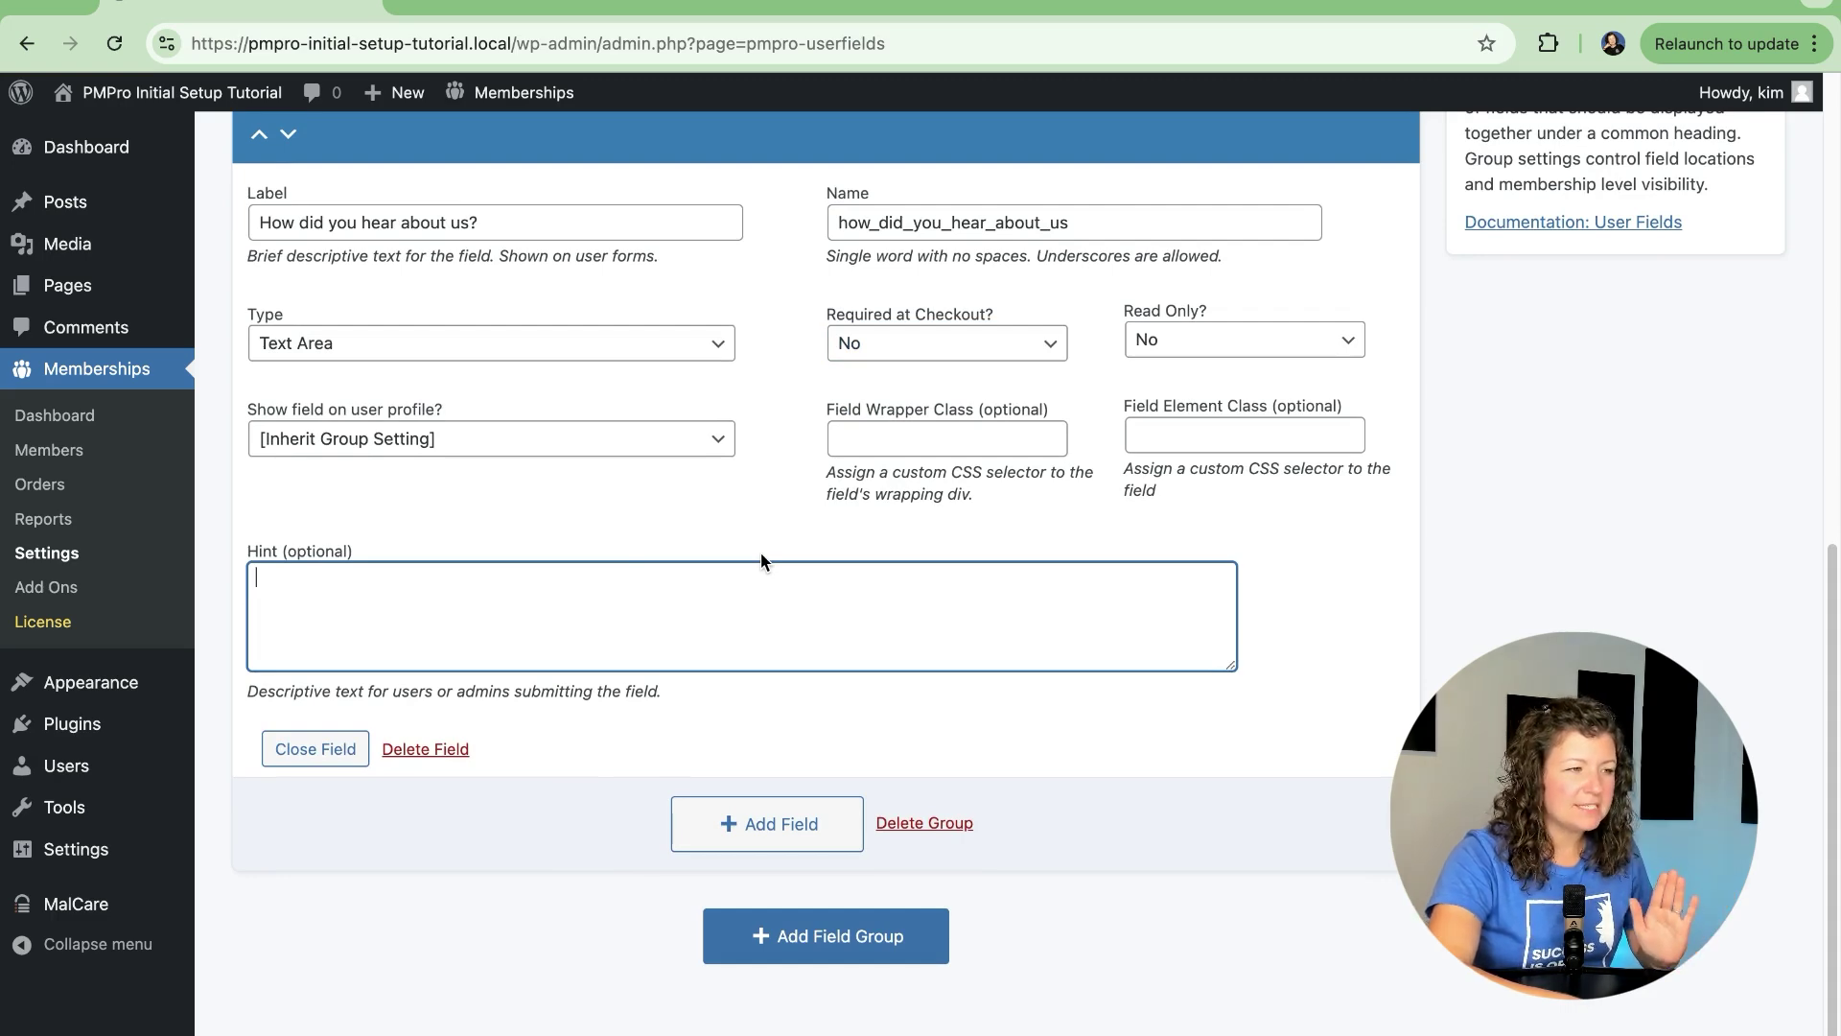
pyautogui.scroll(1, 761, 553)
pyautogui.scroll(2, 762, 553)
pyautogui.scroll(3, 1094, 559)
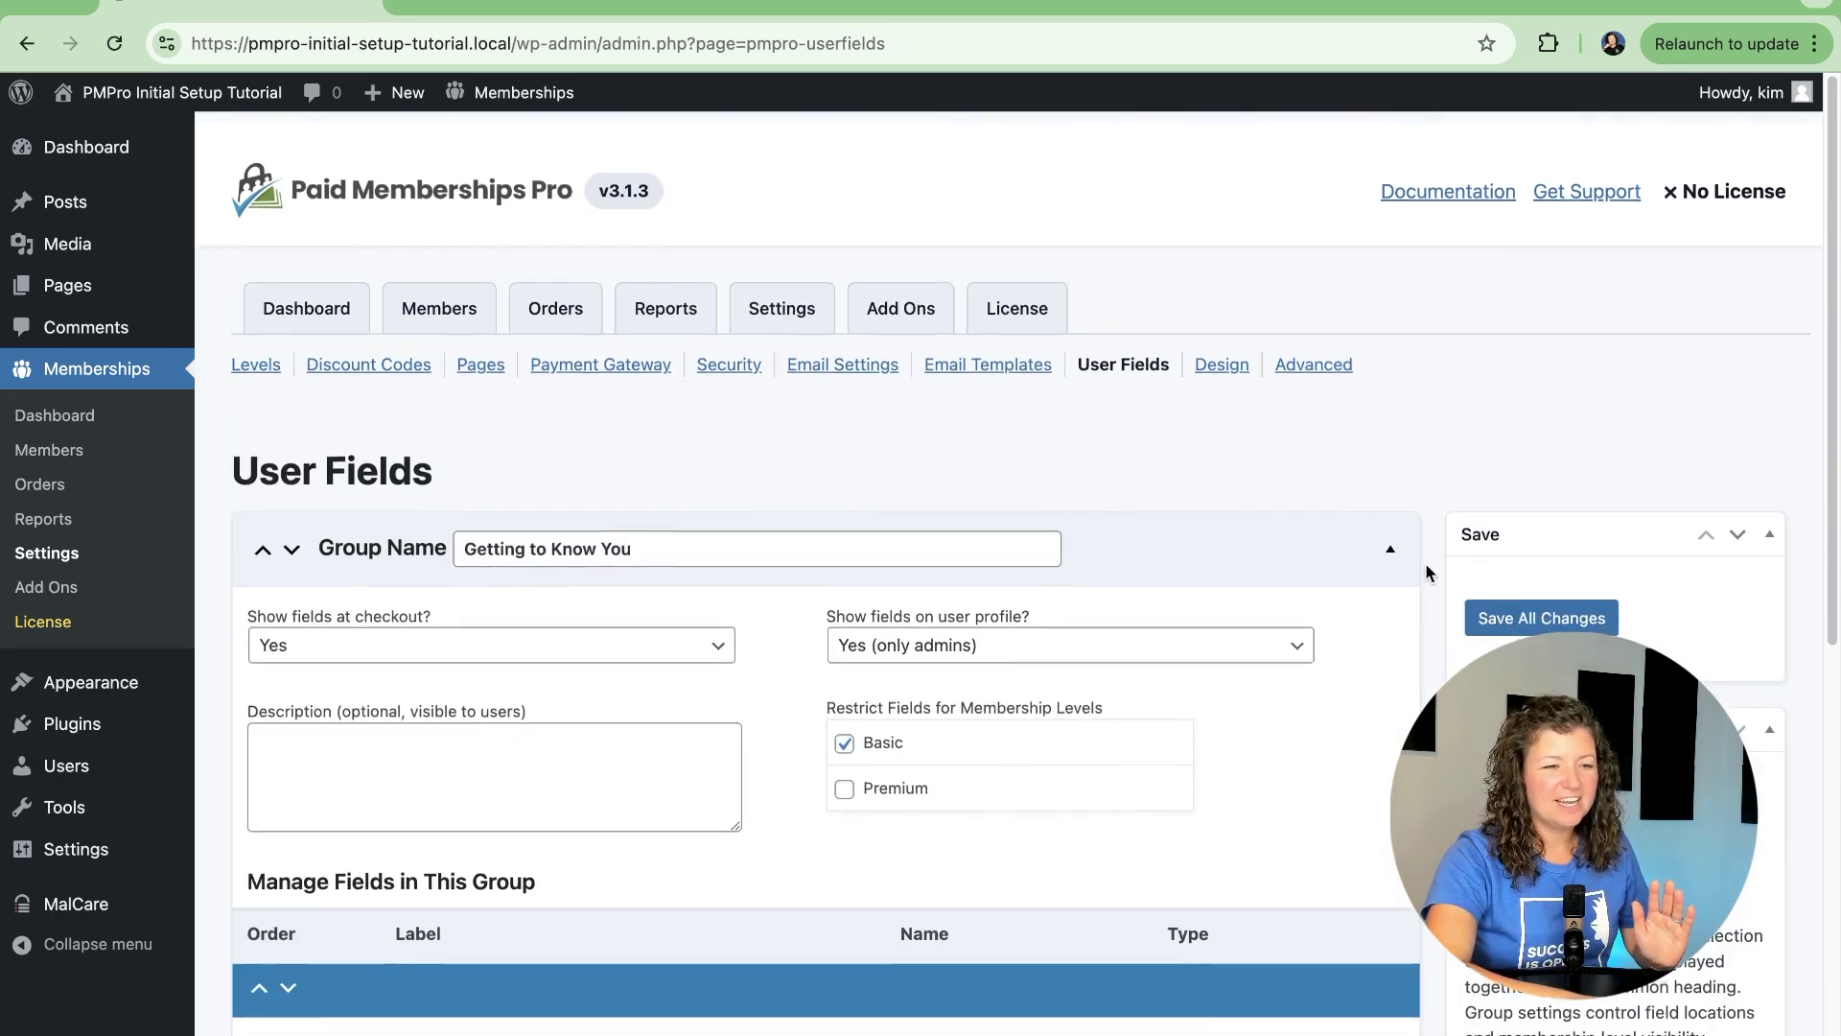
pyautogui.click(1544, 615)
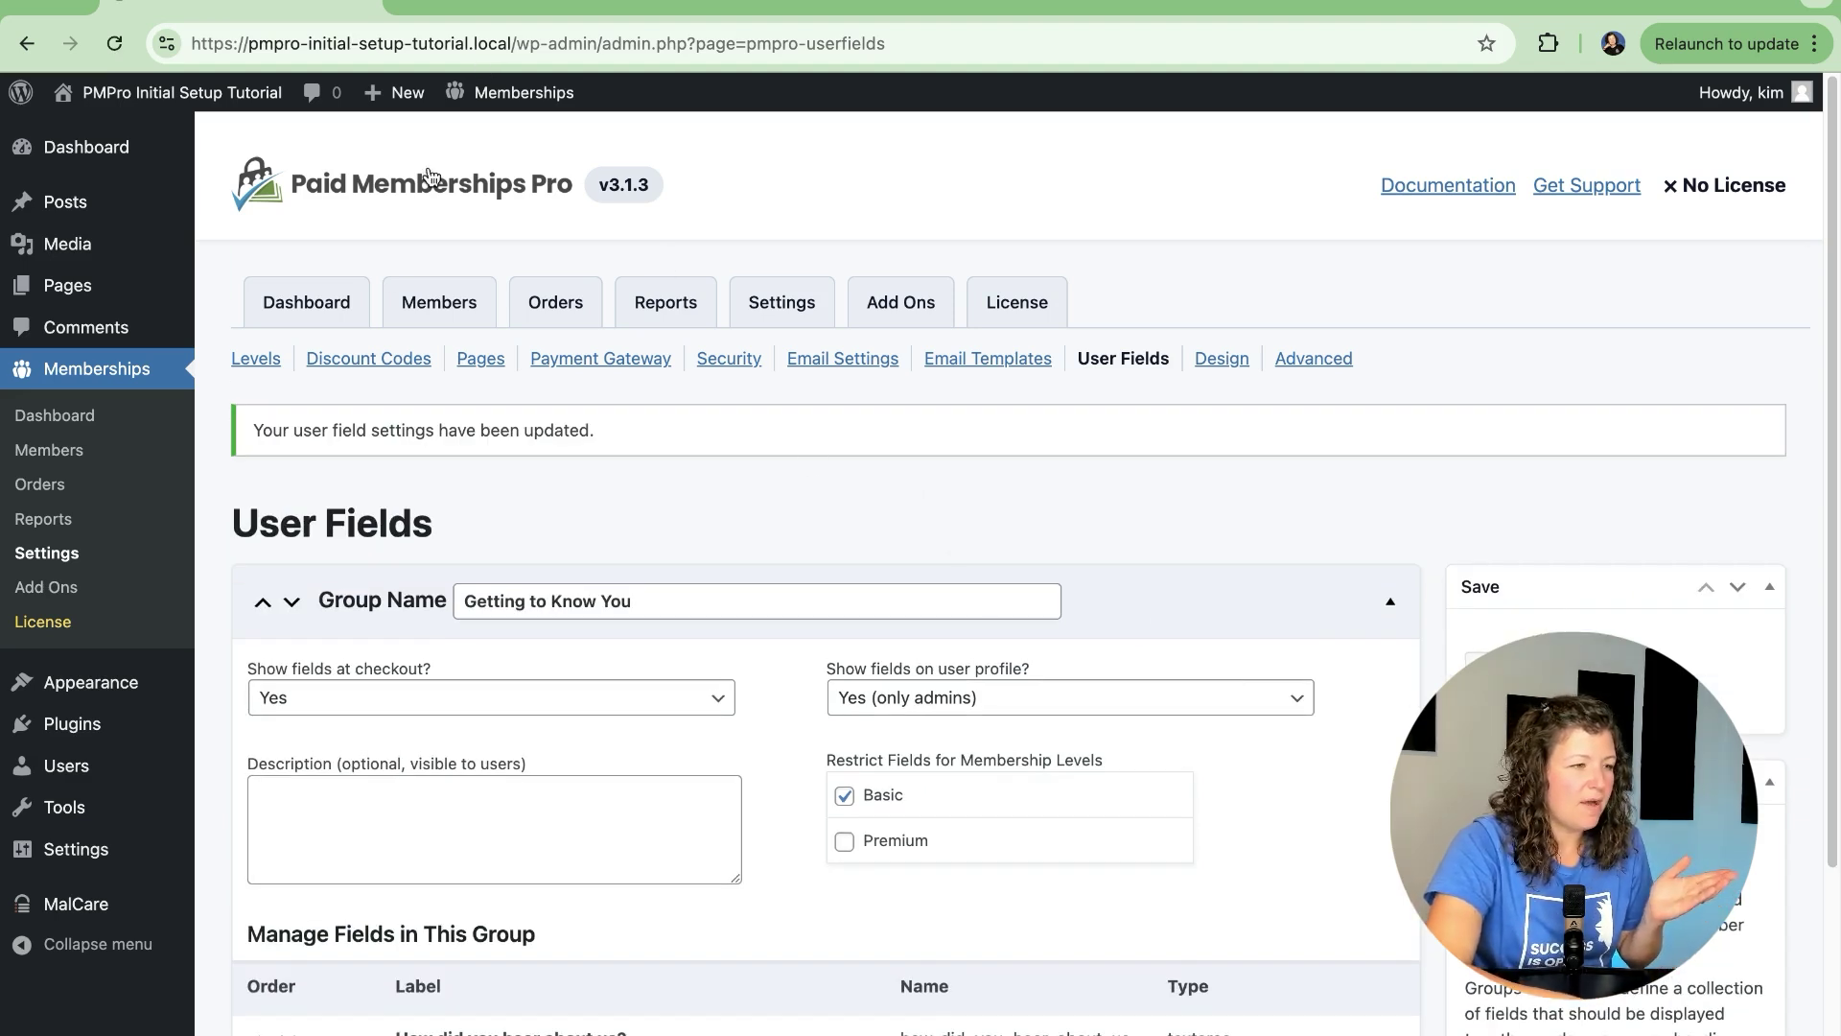
# Check out for Basic membership answering 'I saw your Google ad.', then visit the account page.
pyautogui.click(256, 360)
pyautogui.scroll(-1, 1164, 650)
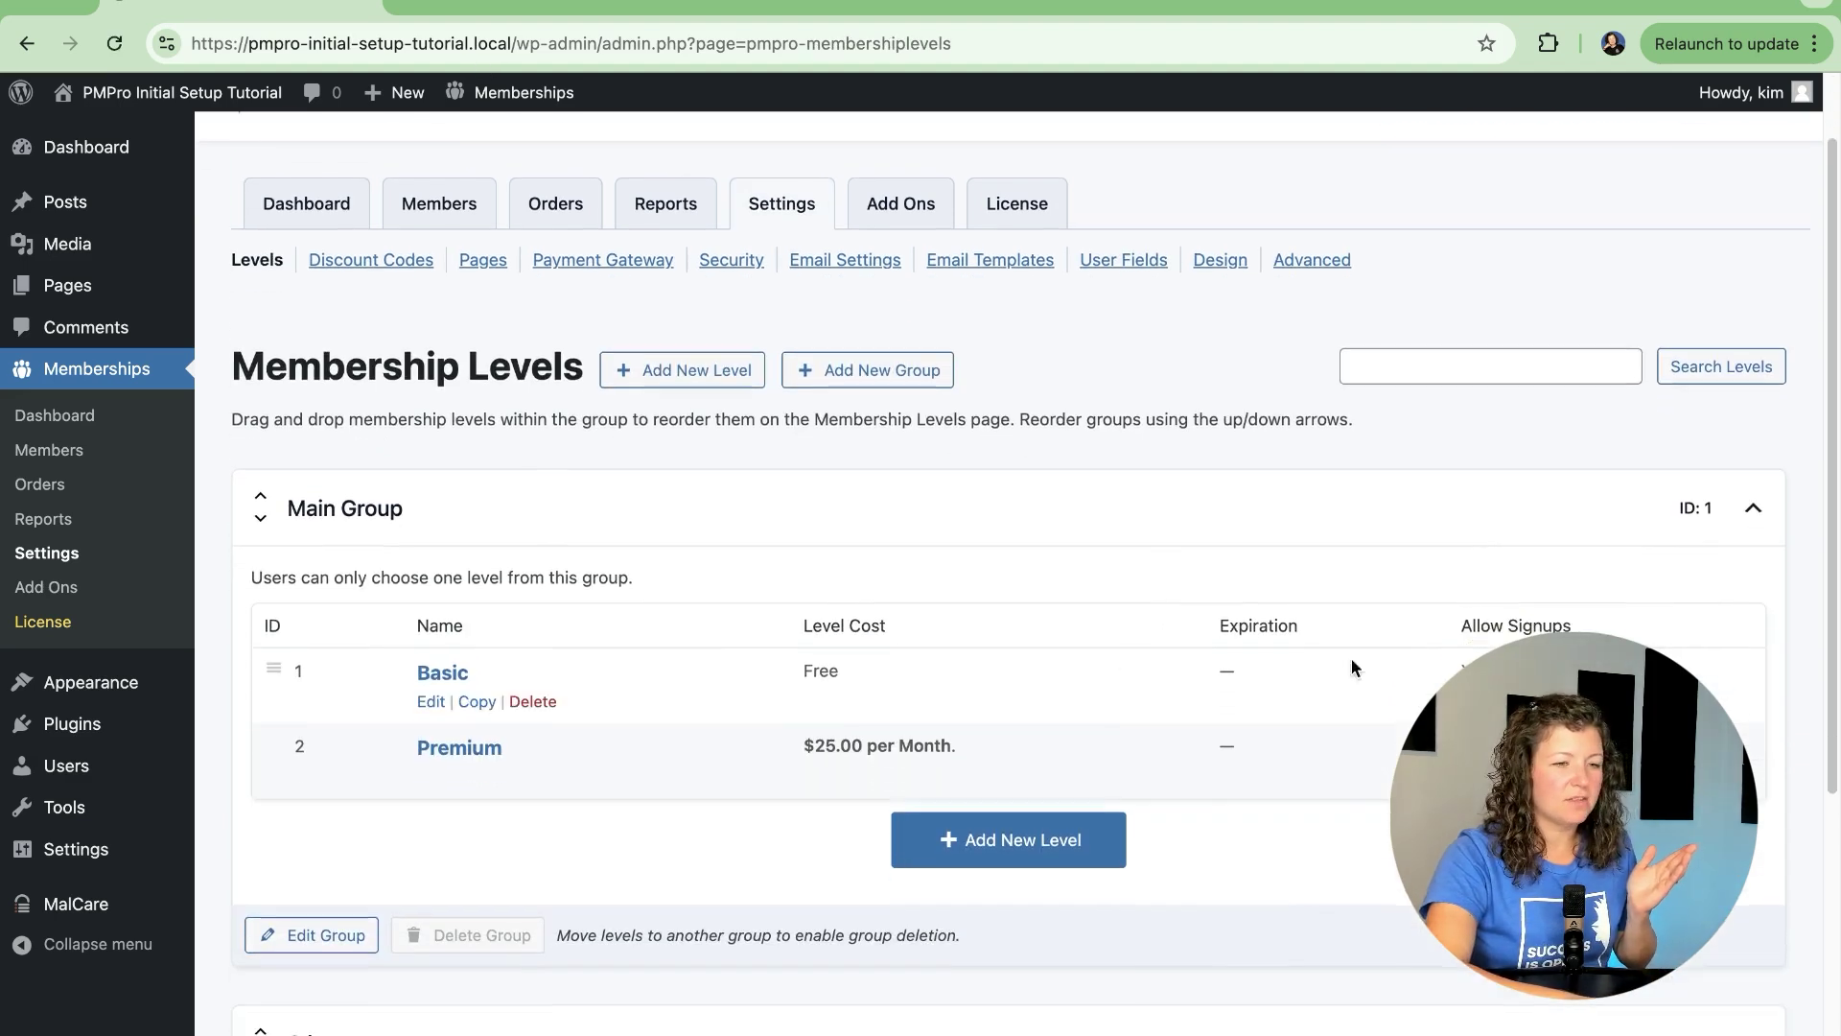
pyautogui.scroll(-3, 921, 576)
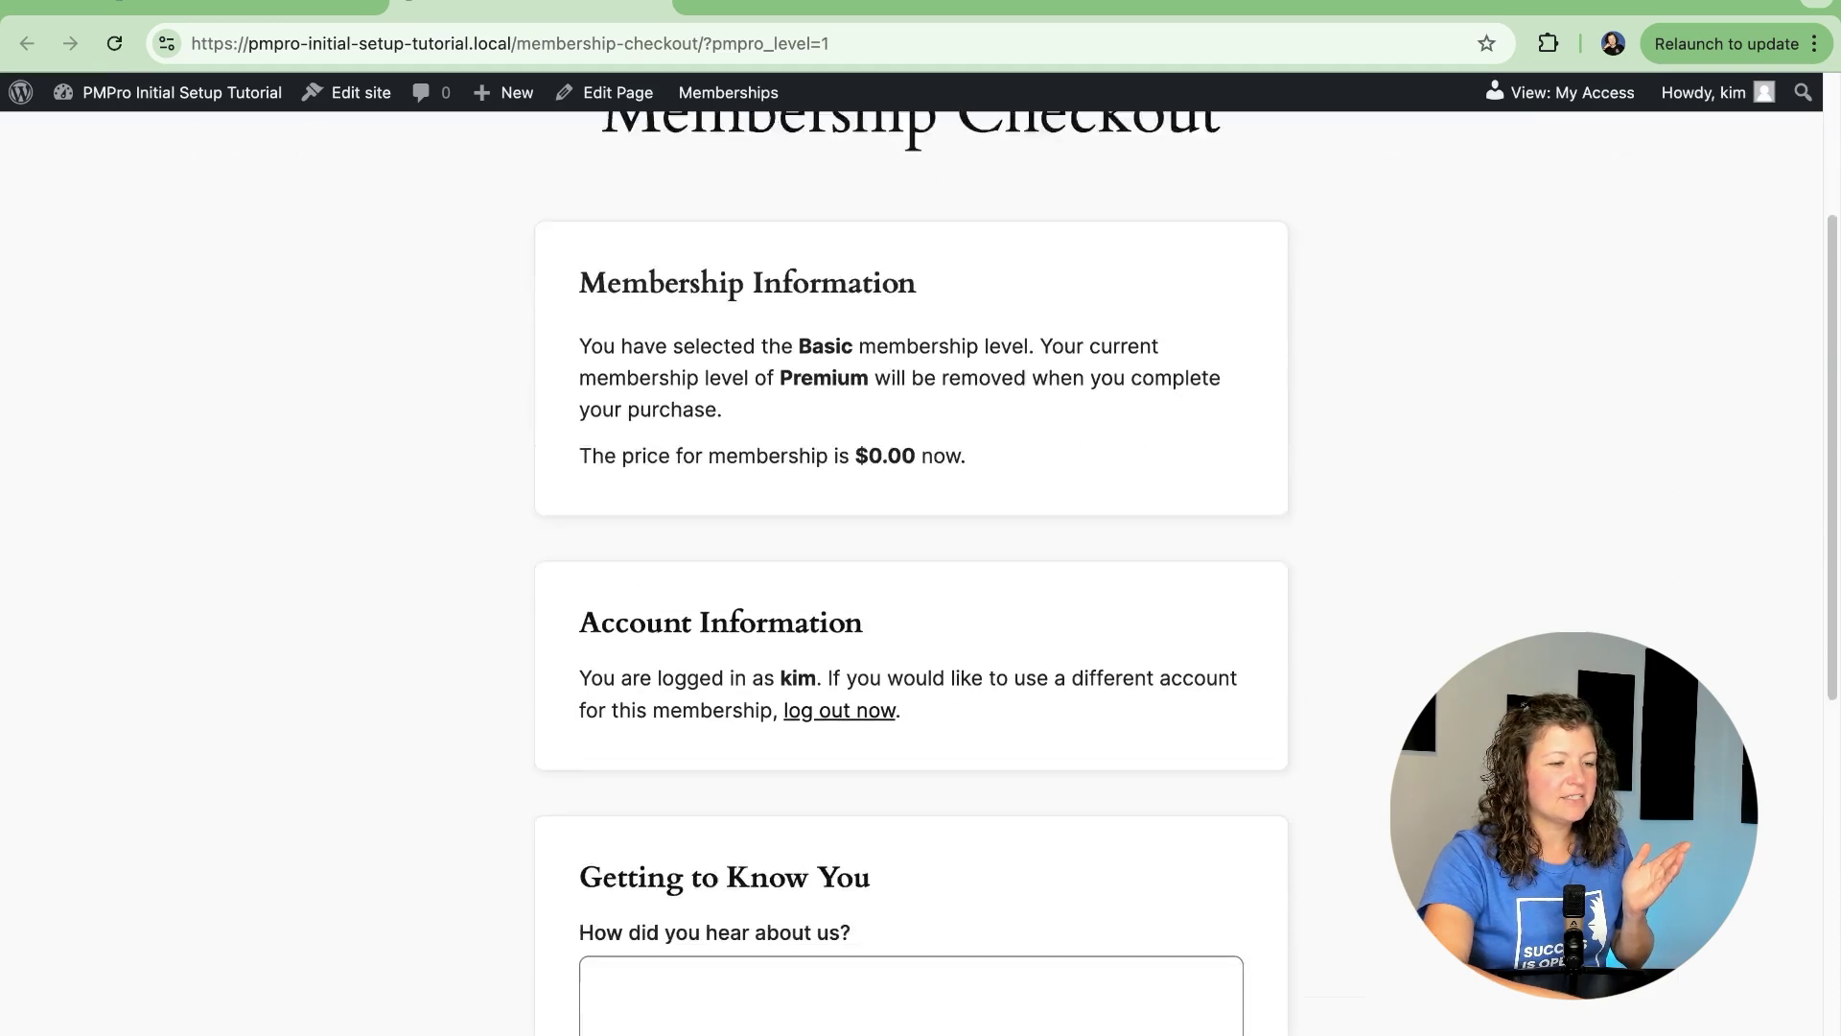
pyautogui.scroll(-2, 921, 575)
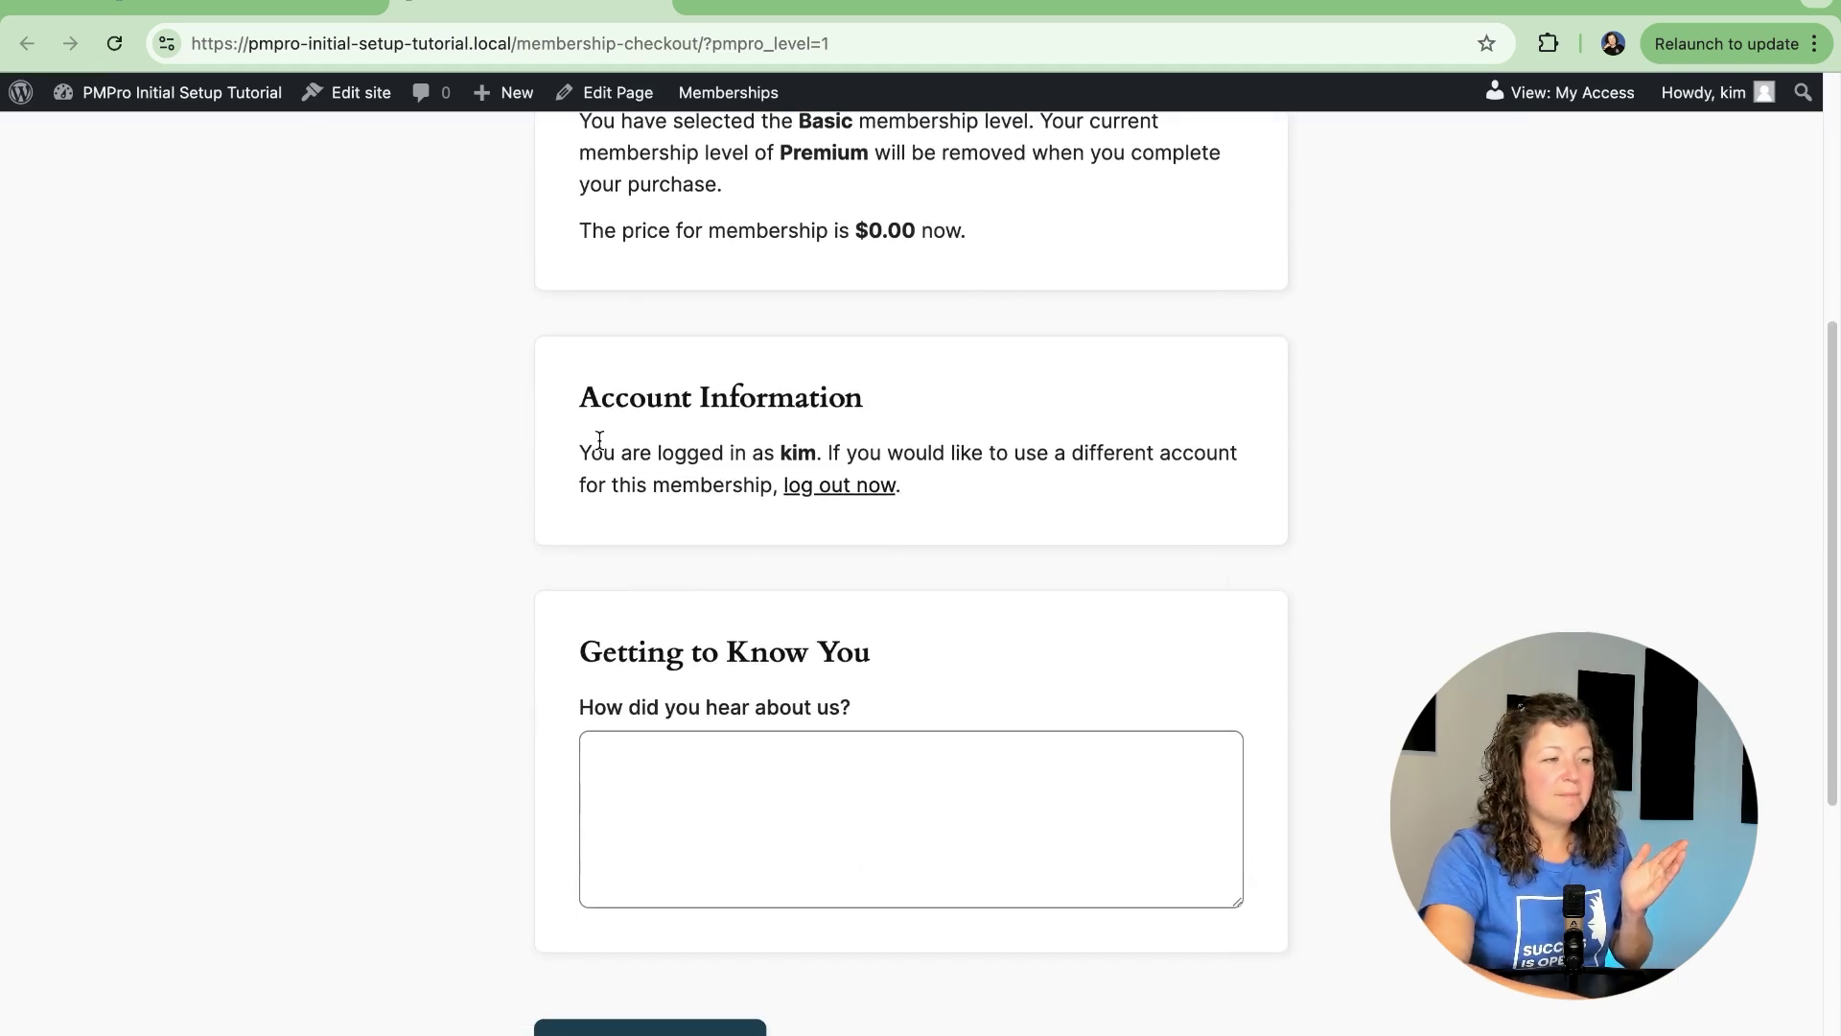
pyautogui.moveTo(630, 400)
pyautogui.mouseDown()
pyautogui.moveTo(863, 434)
pyautogui.moveTo(945, 485)
pyautogui.mouseUp()
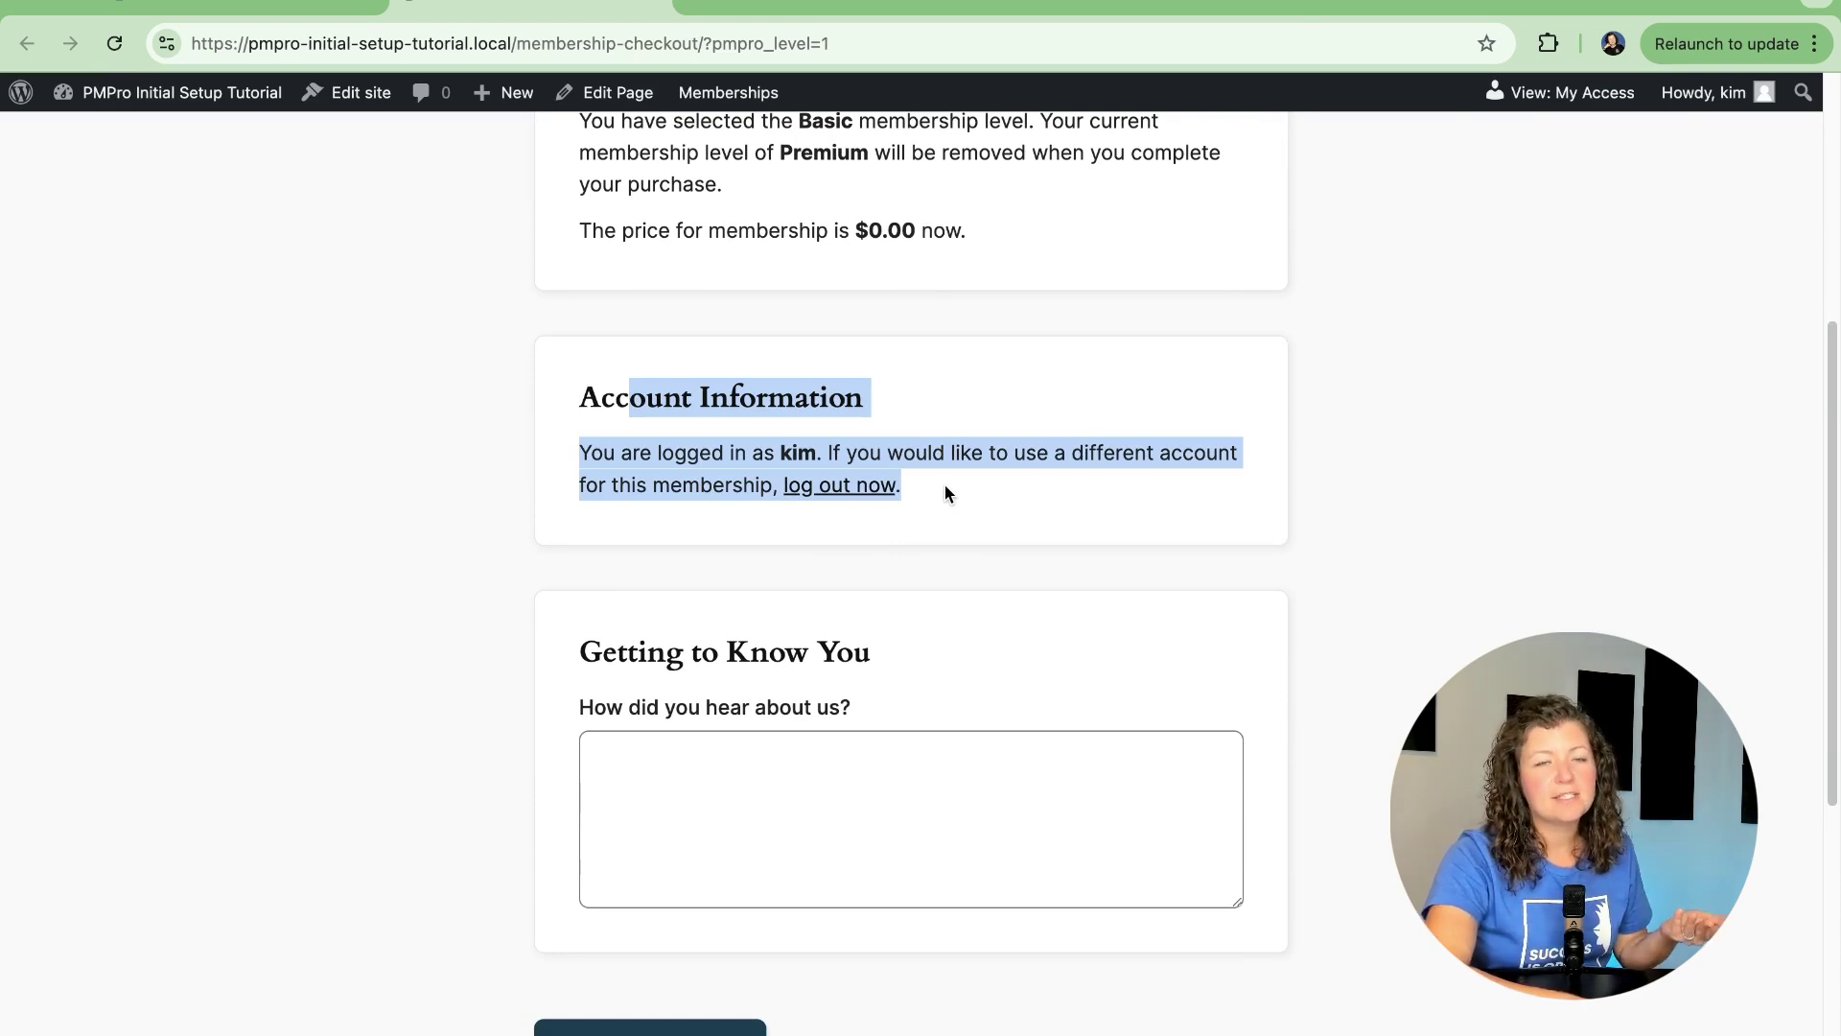
pyautogui.click(945, 484)
pyautogui.scroll(-2, 928, 483)
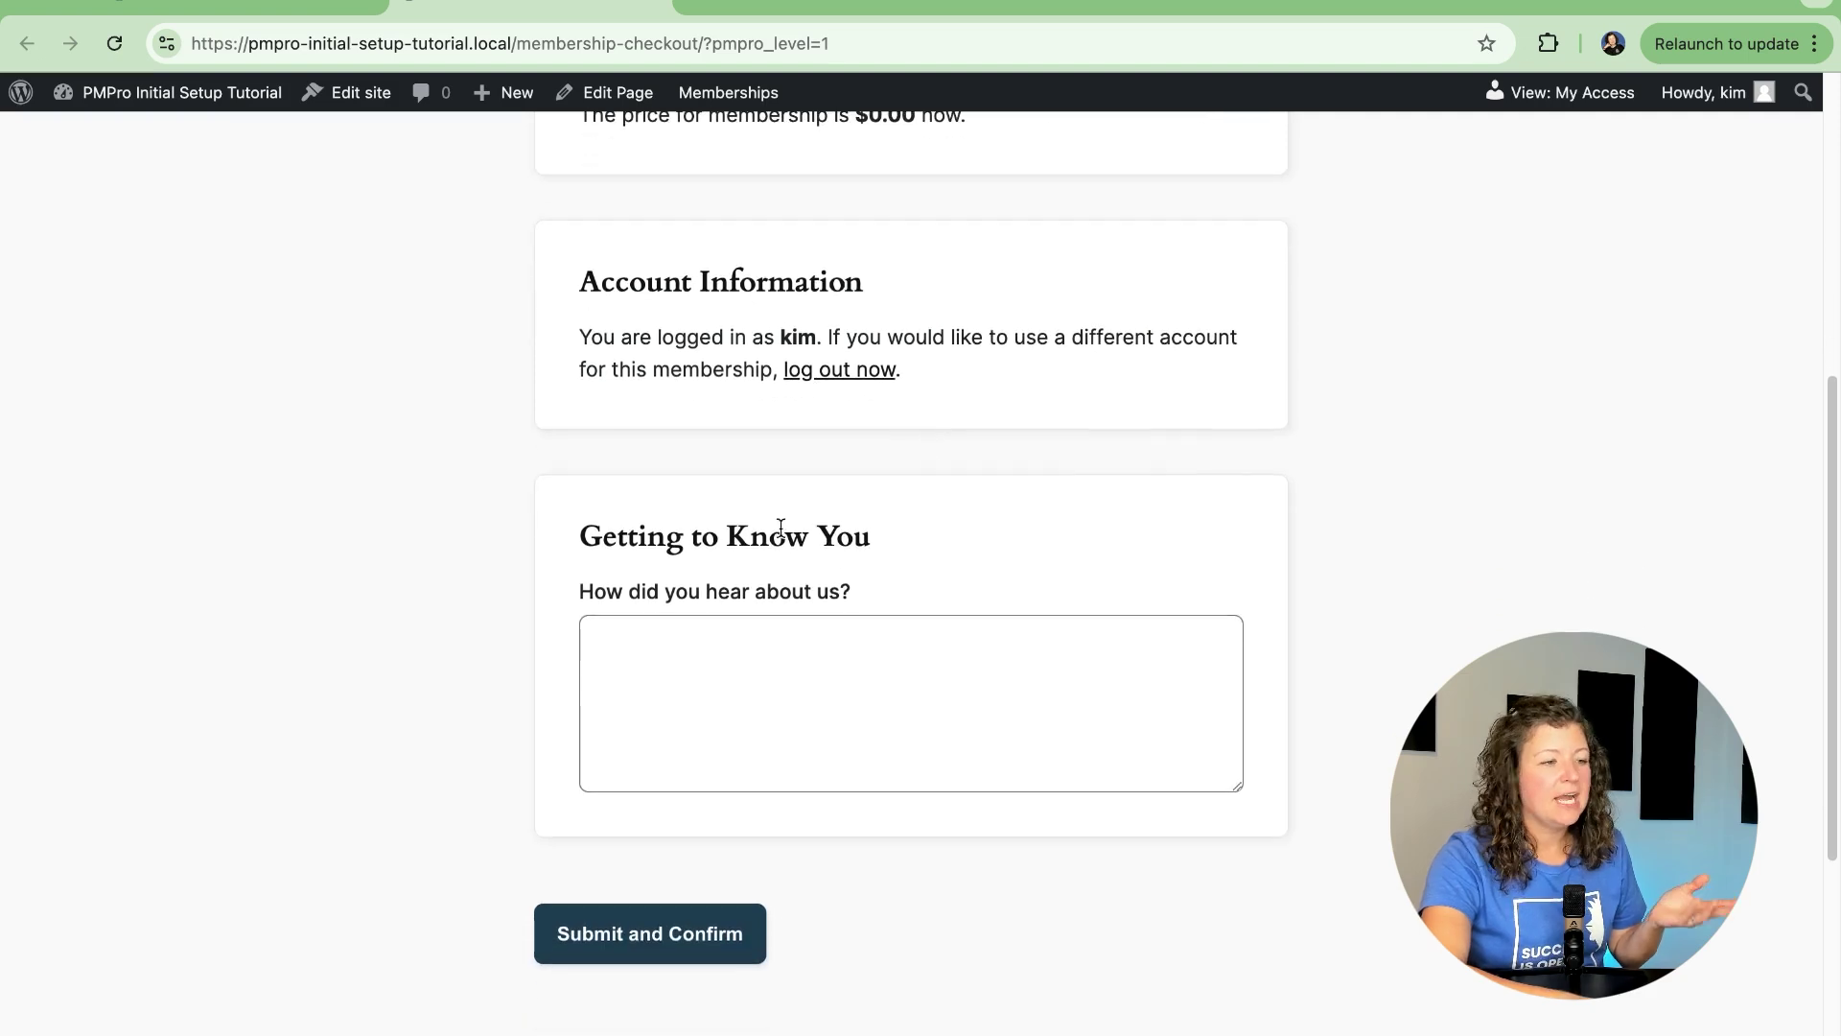
pyautogui.click(627, 662)
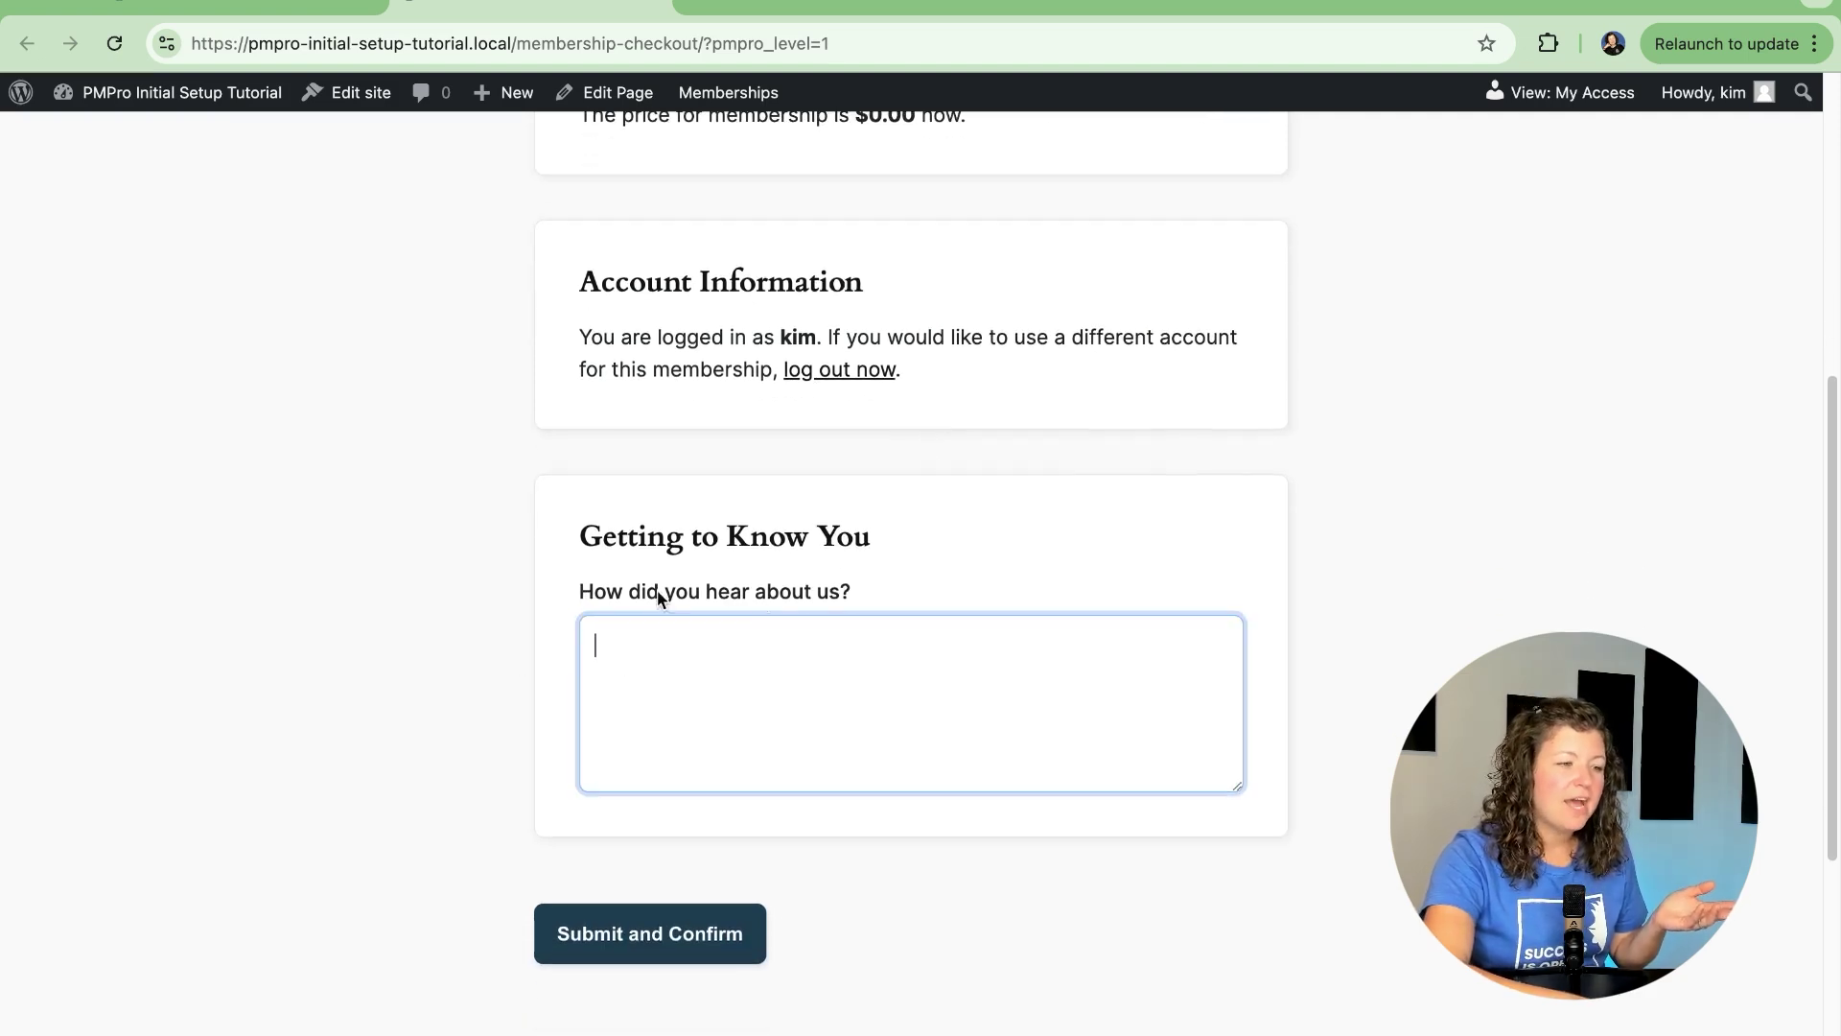
pyautogui.write('I')
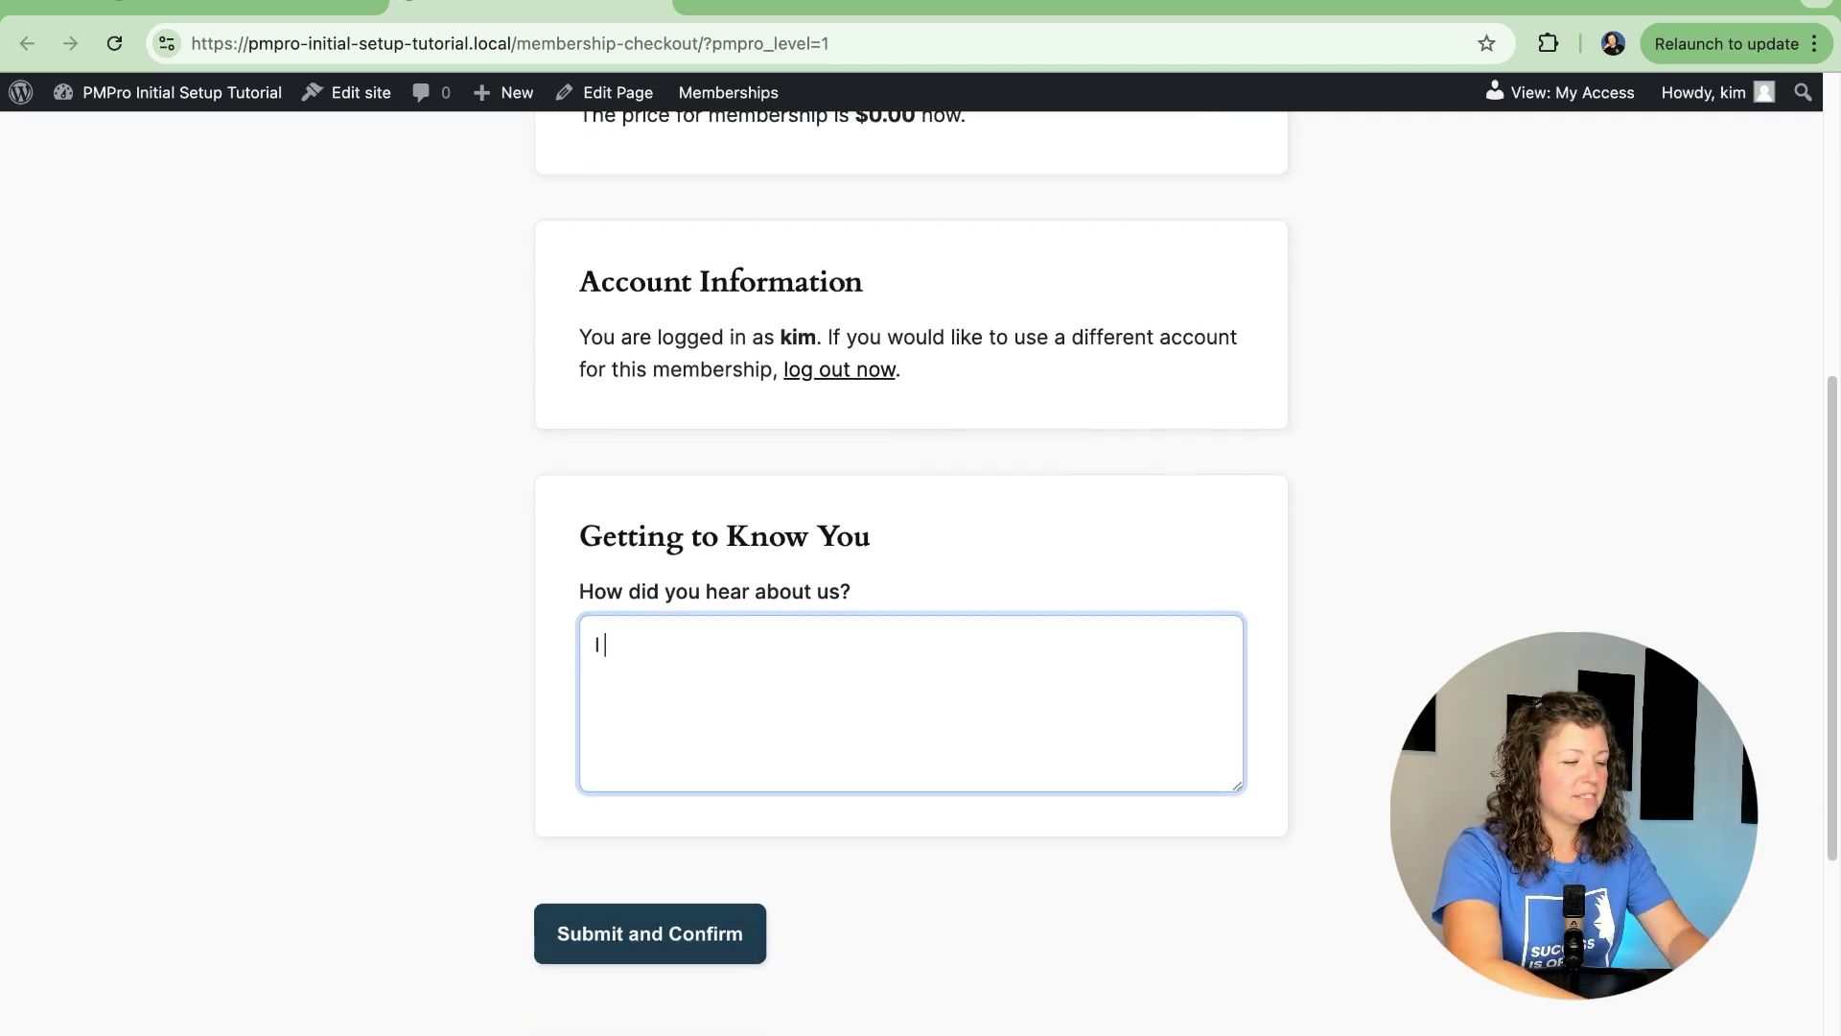
pyautogui.write(' saw your Google ad.')
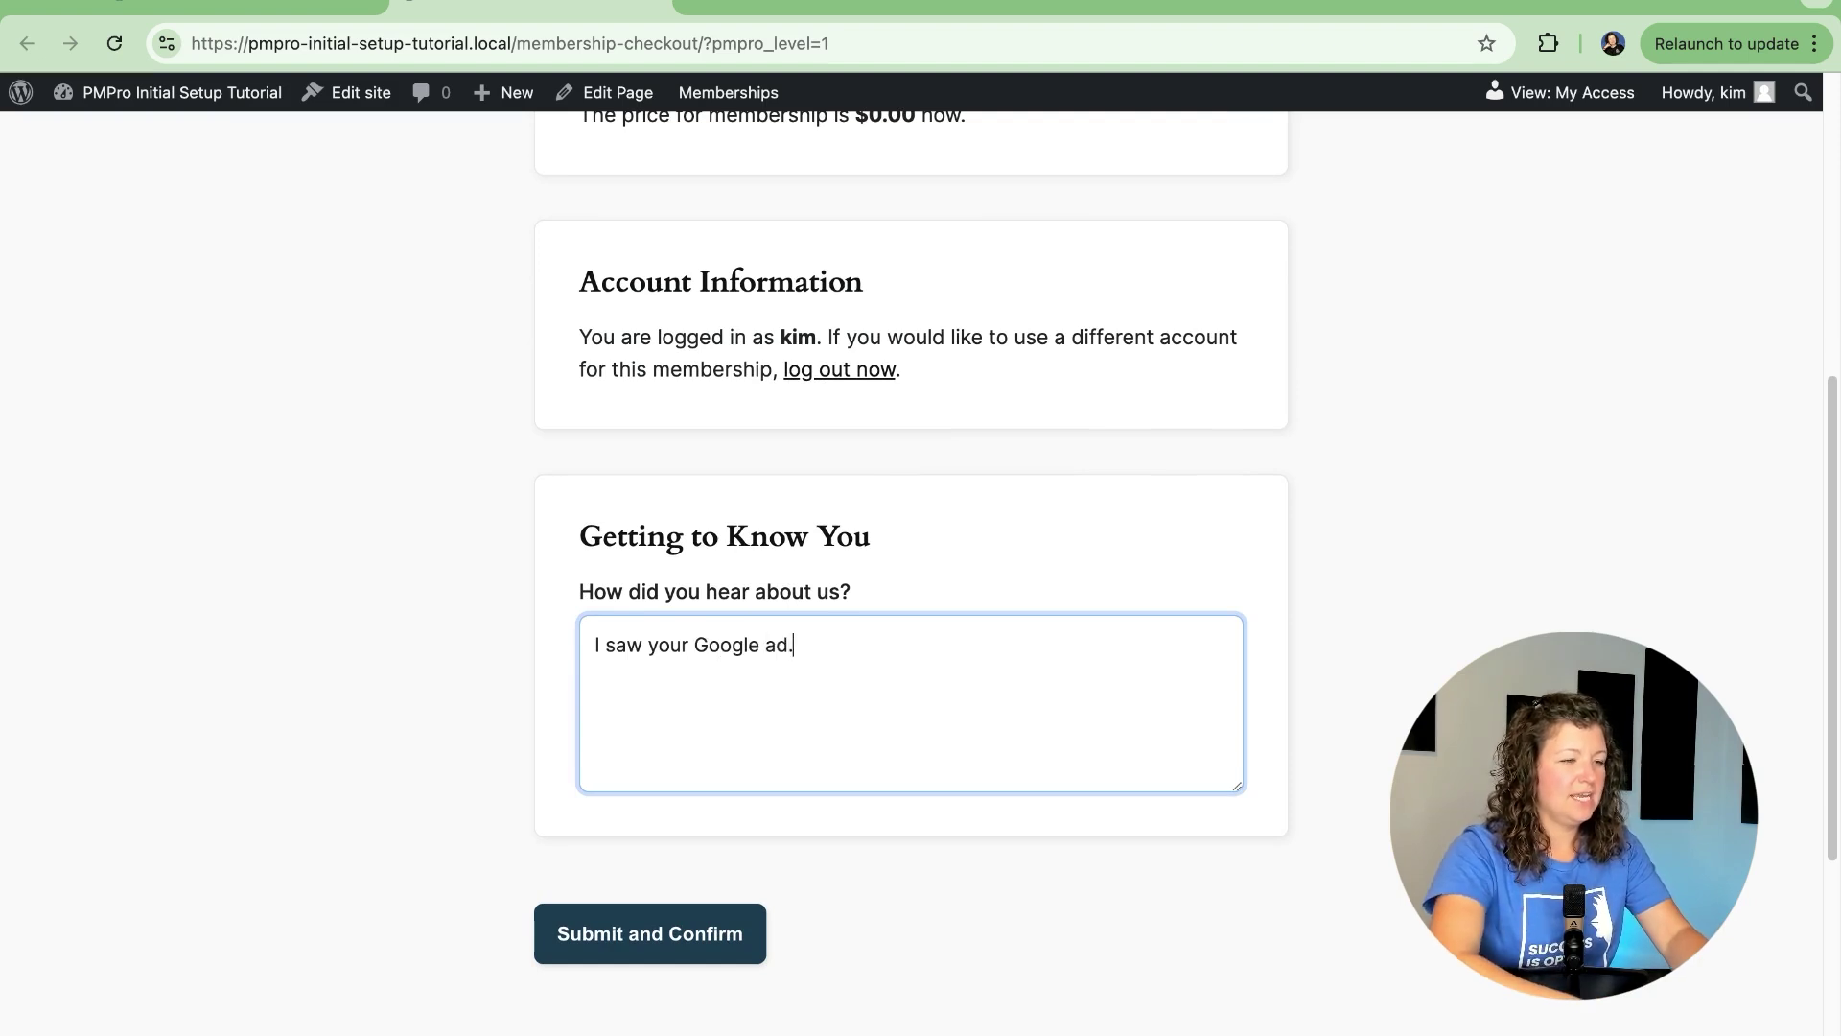
pyautogui.click(672, 950)
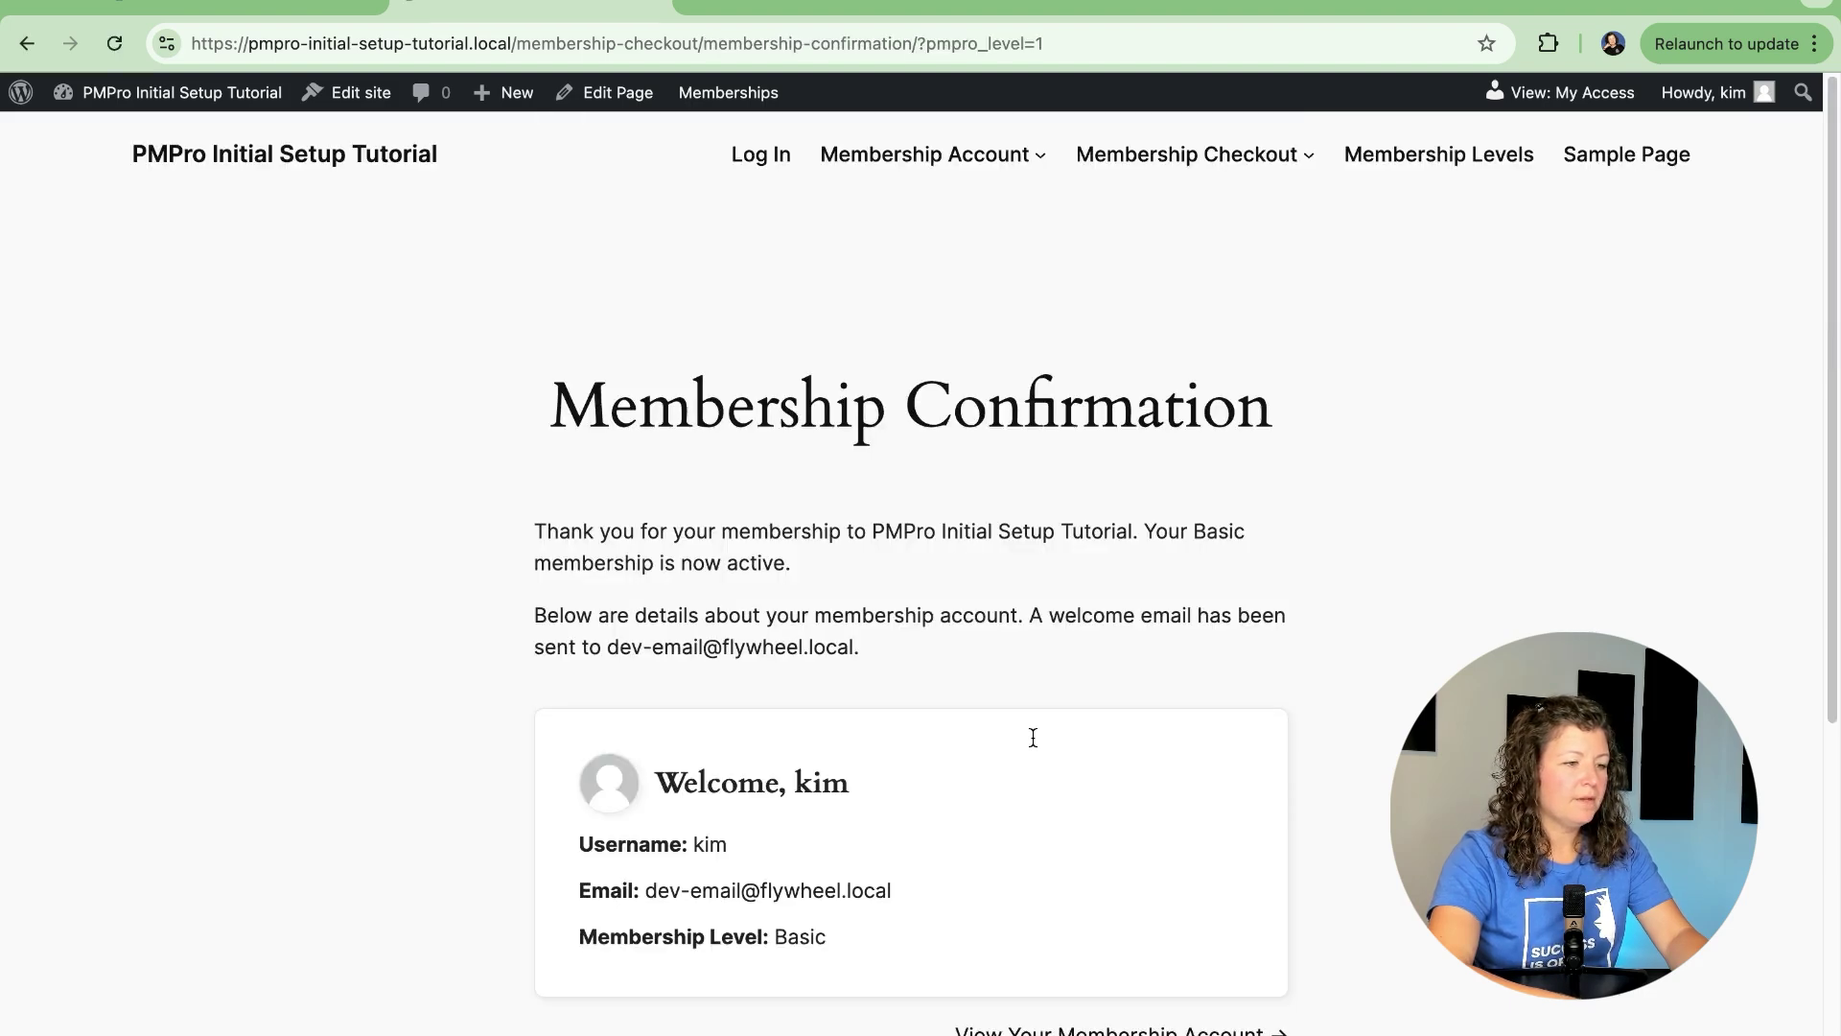
pyautogui.scroll(-1, 893, 307)
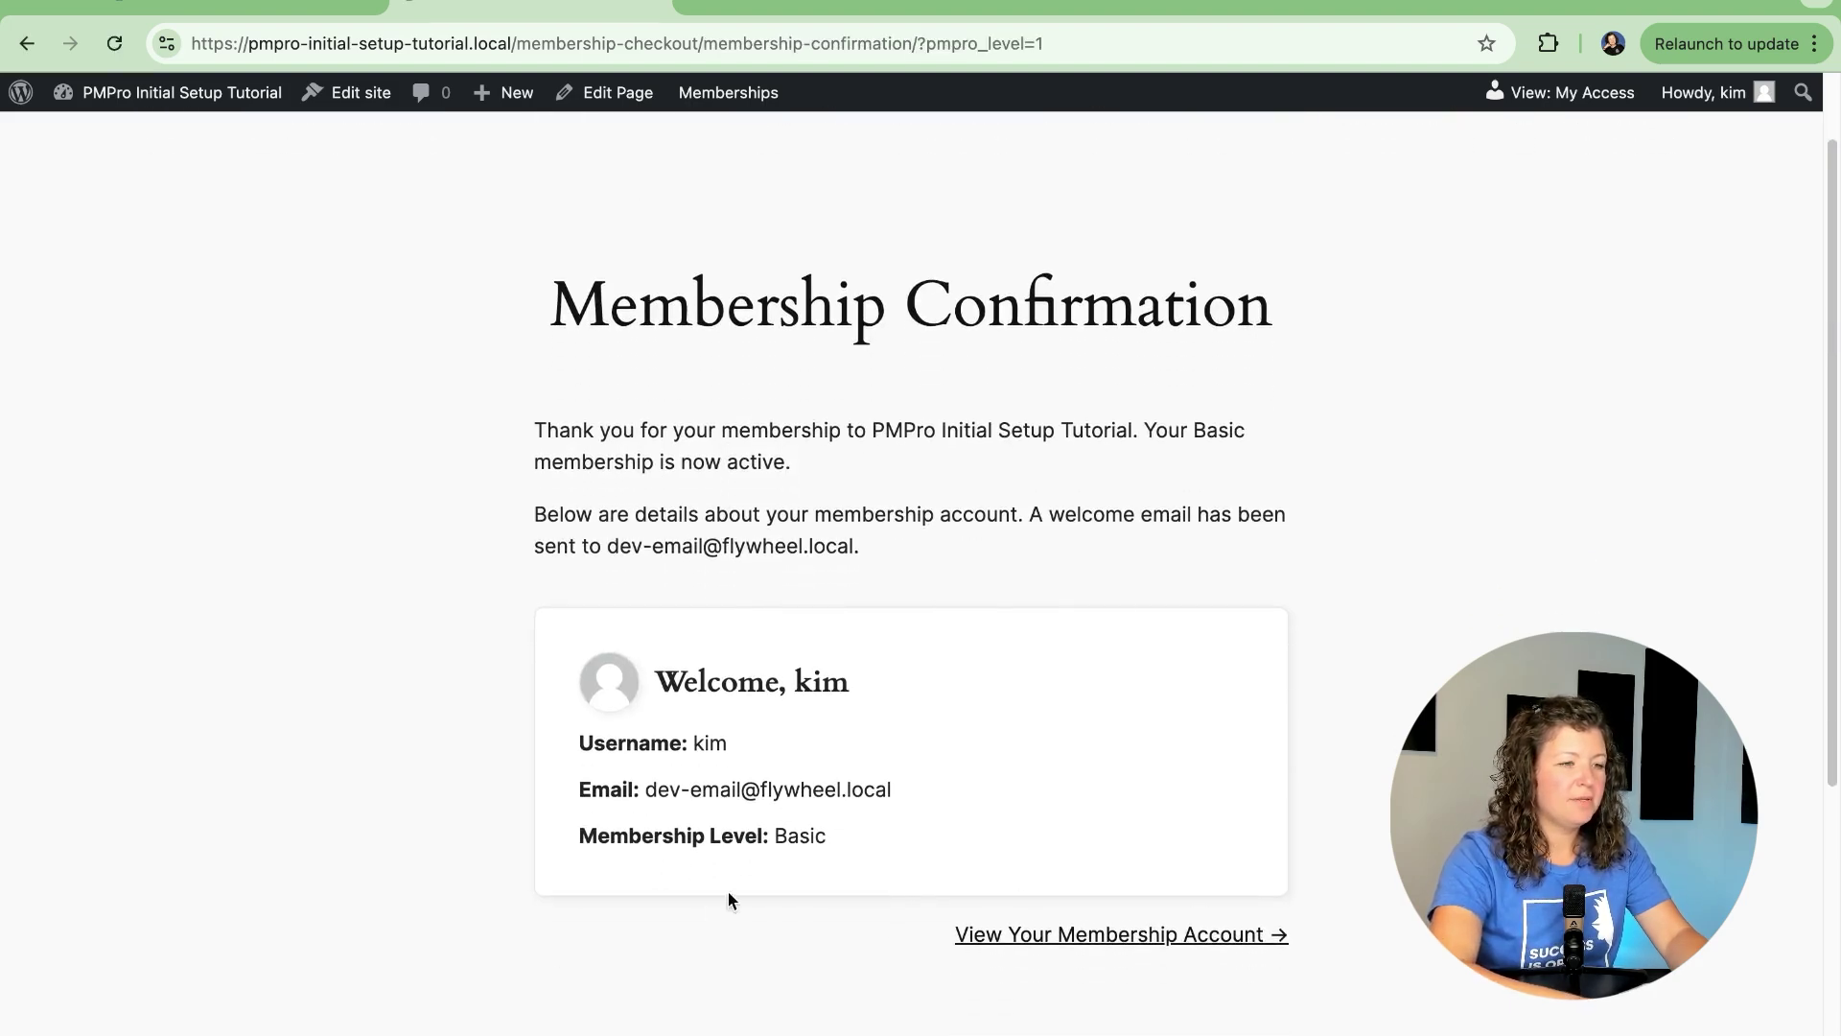
pyautogui.click(1090, 936)
# View Kim's saved 'I saw your Google ad.' answer under the Getting to Know You tab.
pyautogui.click(658, 859)
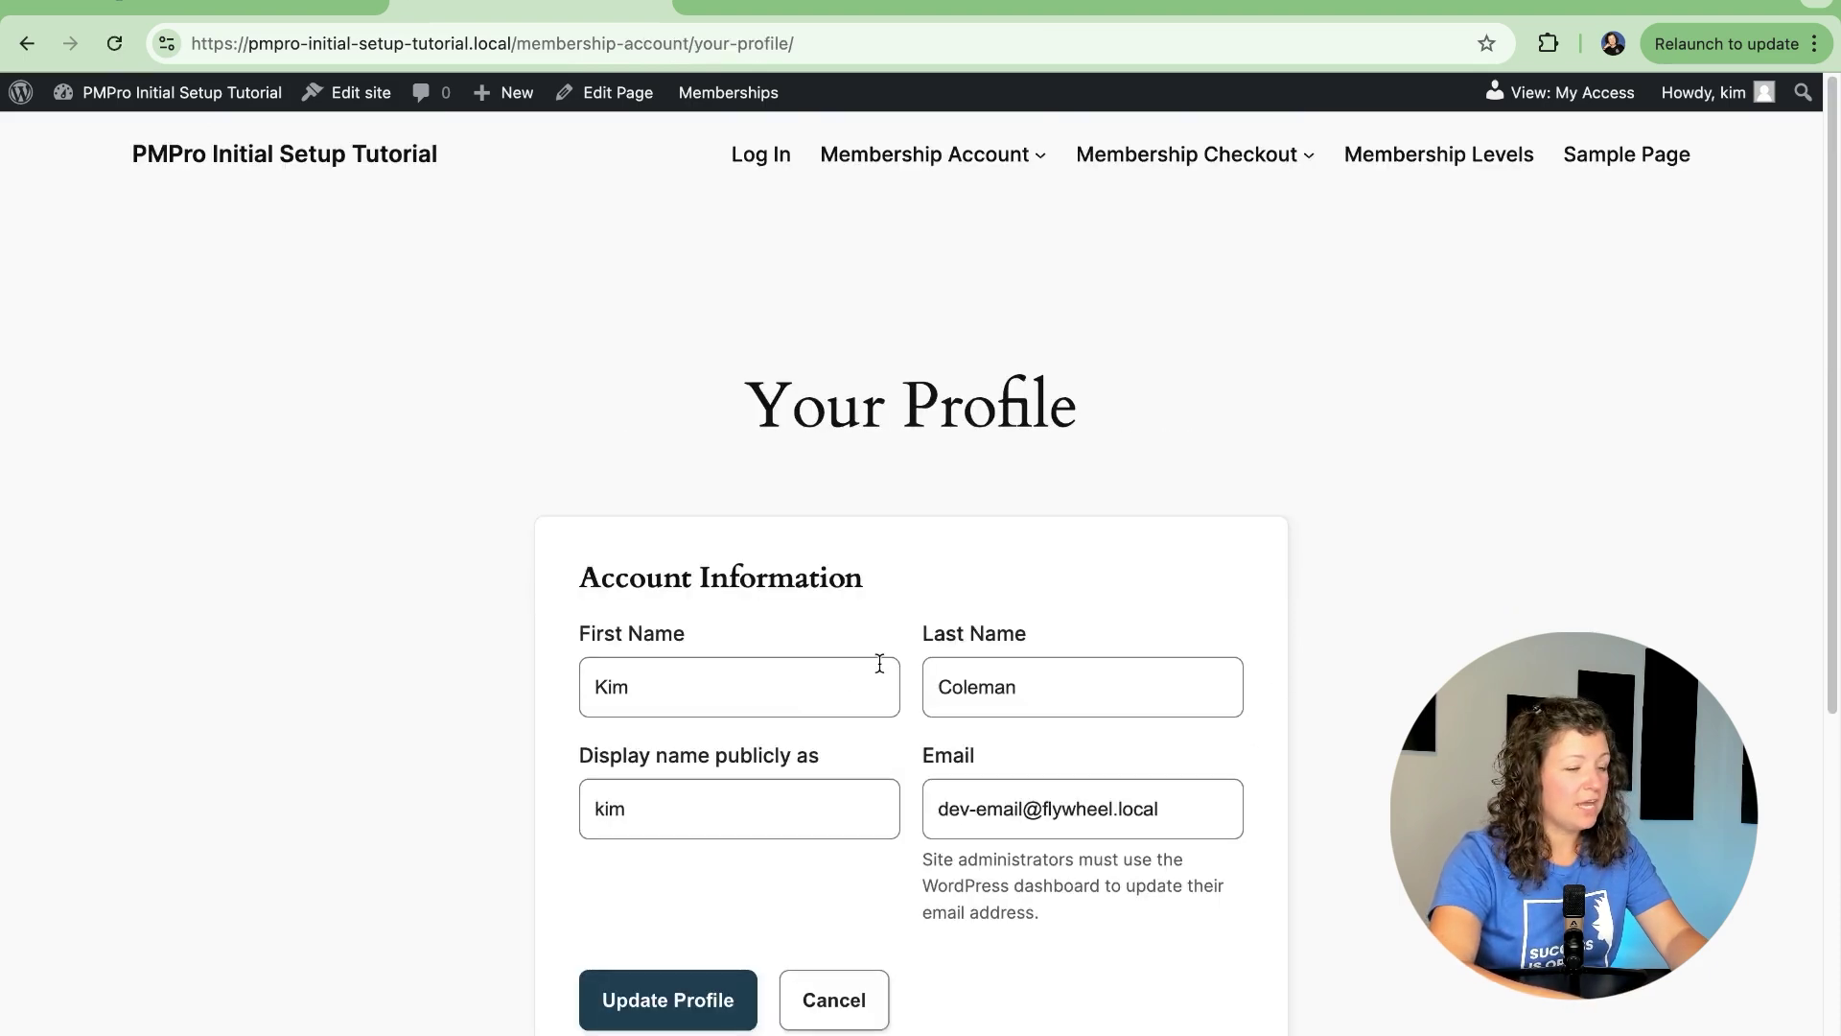
pyautogui.scroll(-3, 880, 663)
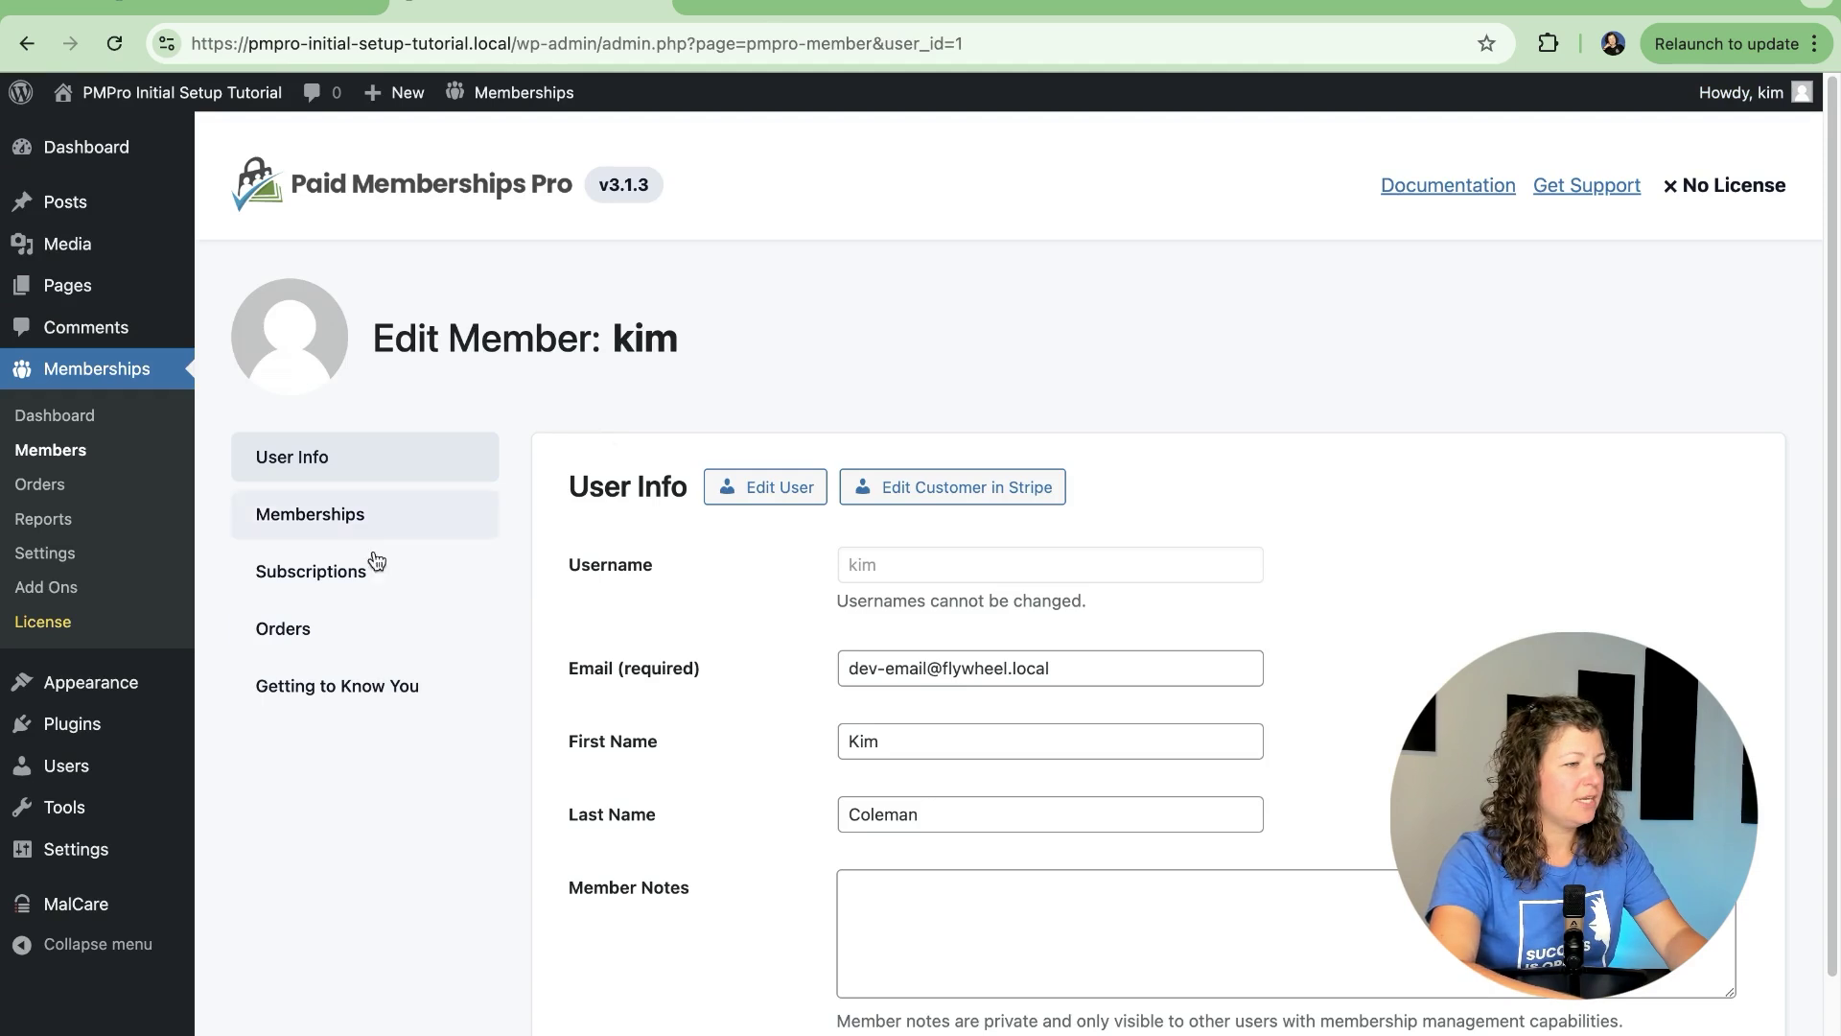
pyautogui.click(344, 692)
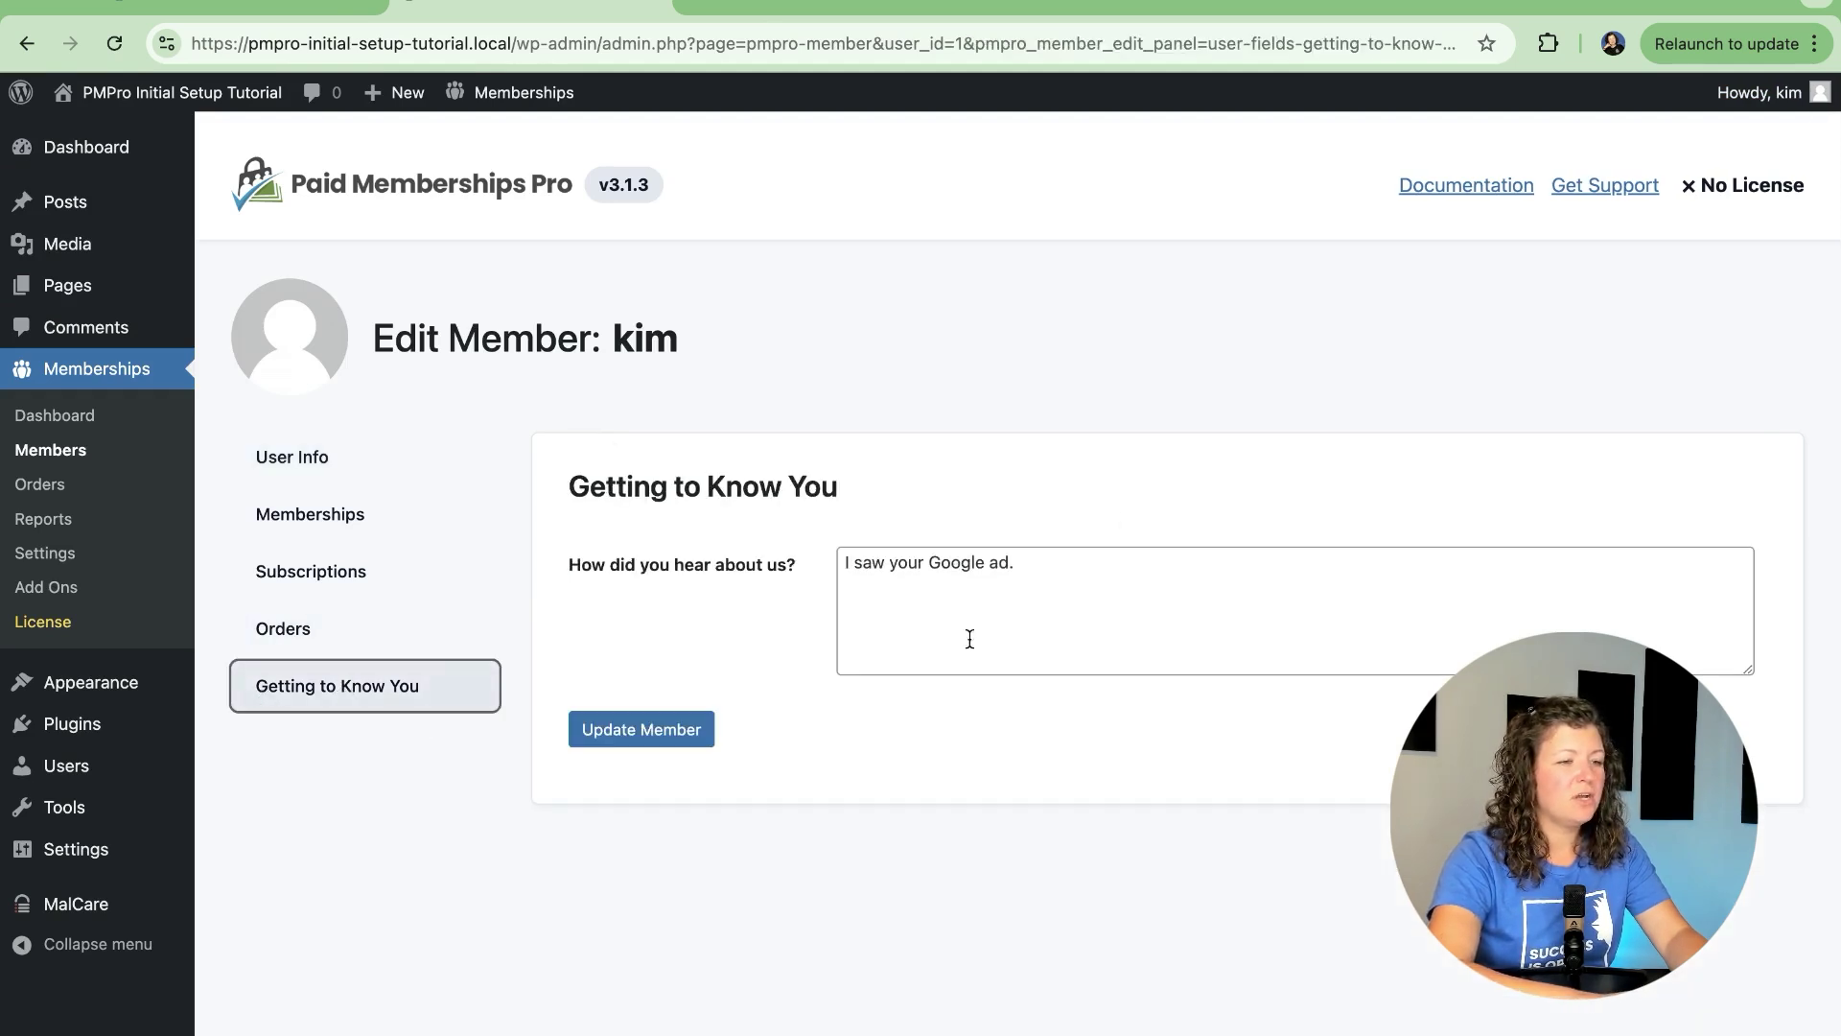
pyautogui.click(1087, 574)
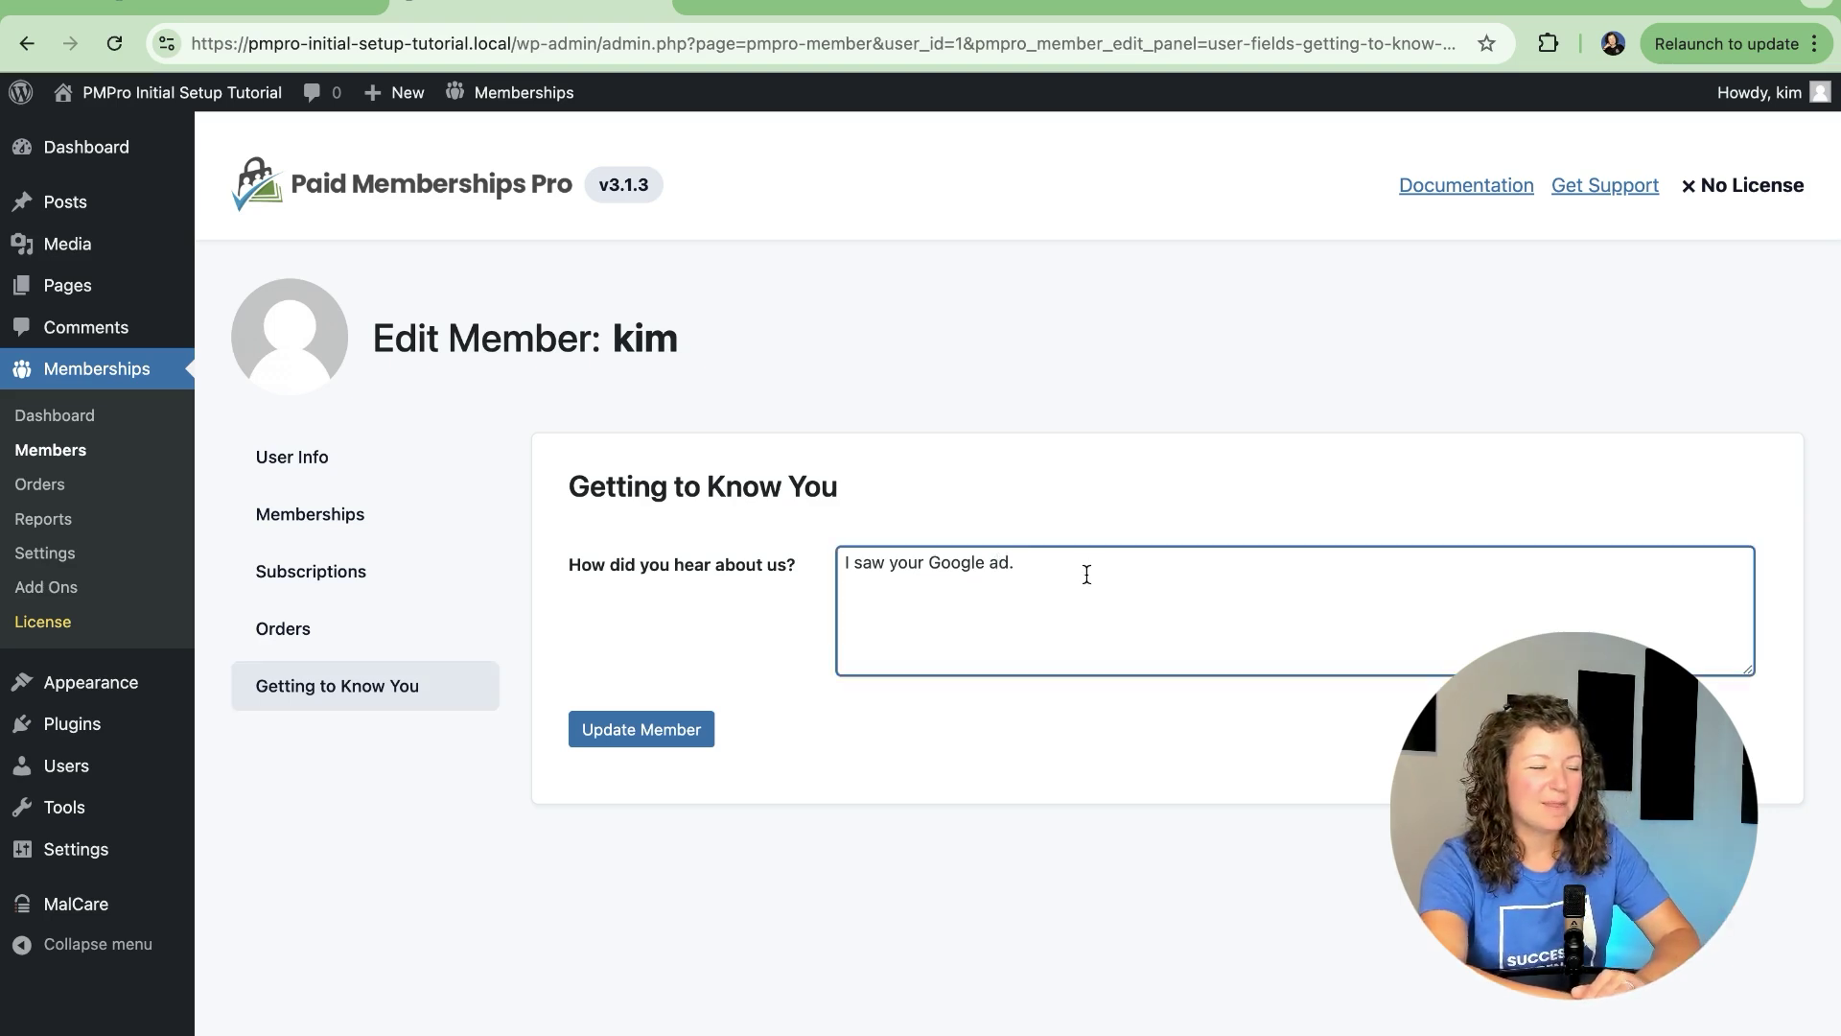
pyautogui.moveTo(514, 93)
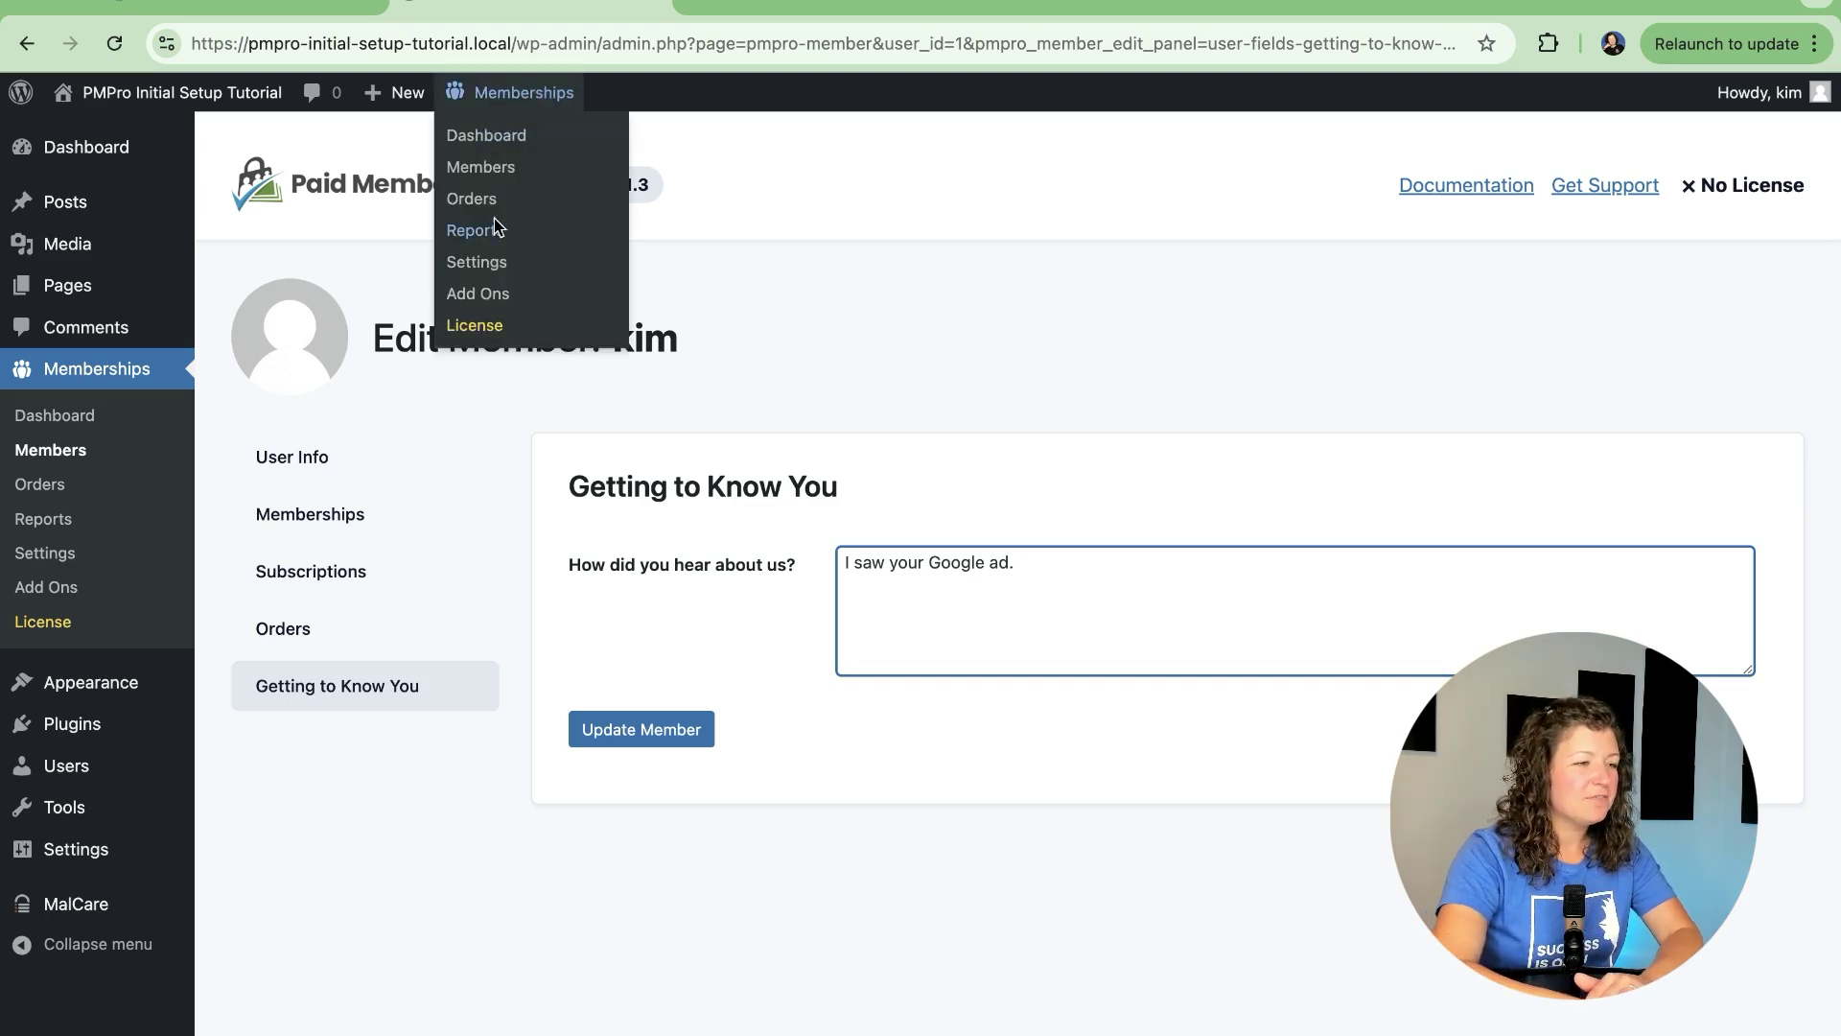
# Add a new field group named 'About Your Pets' in the User Fields settings.
pyautogui.click(488, 261)
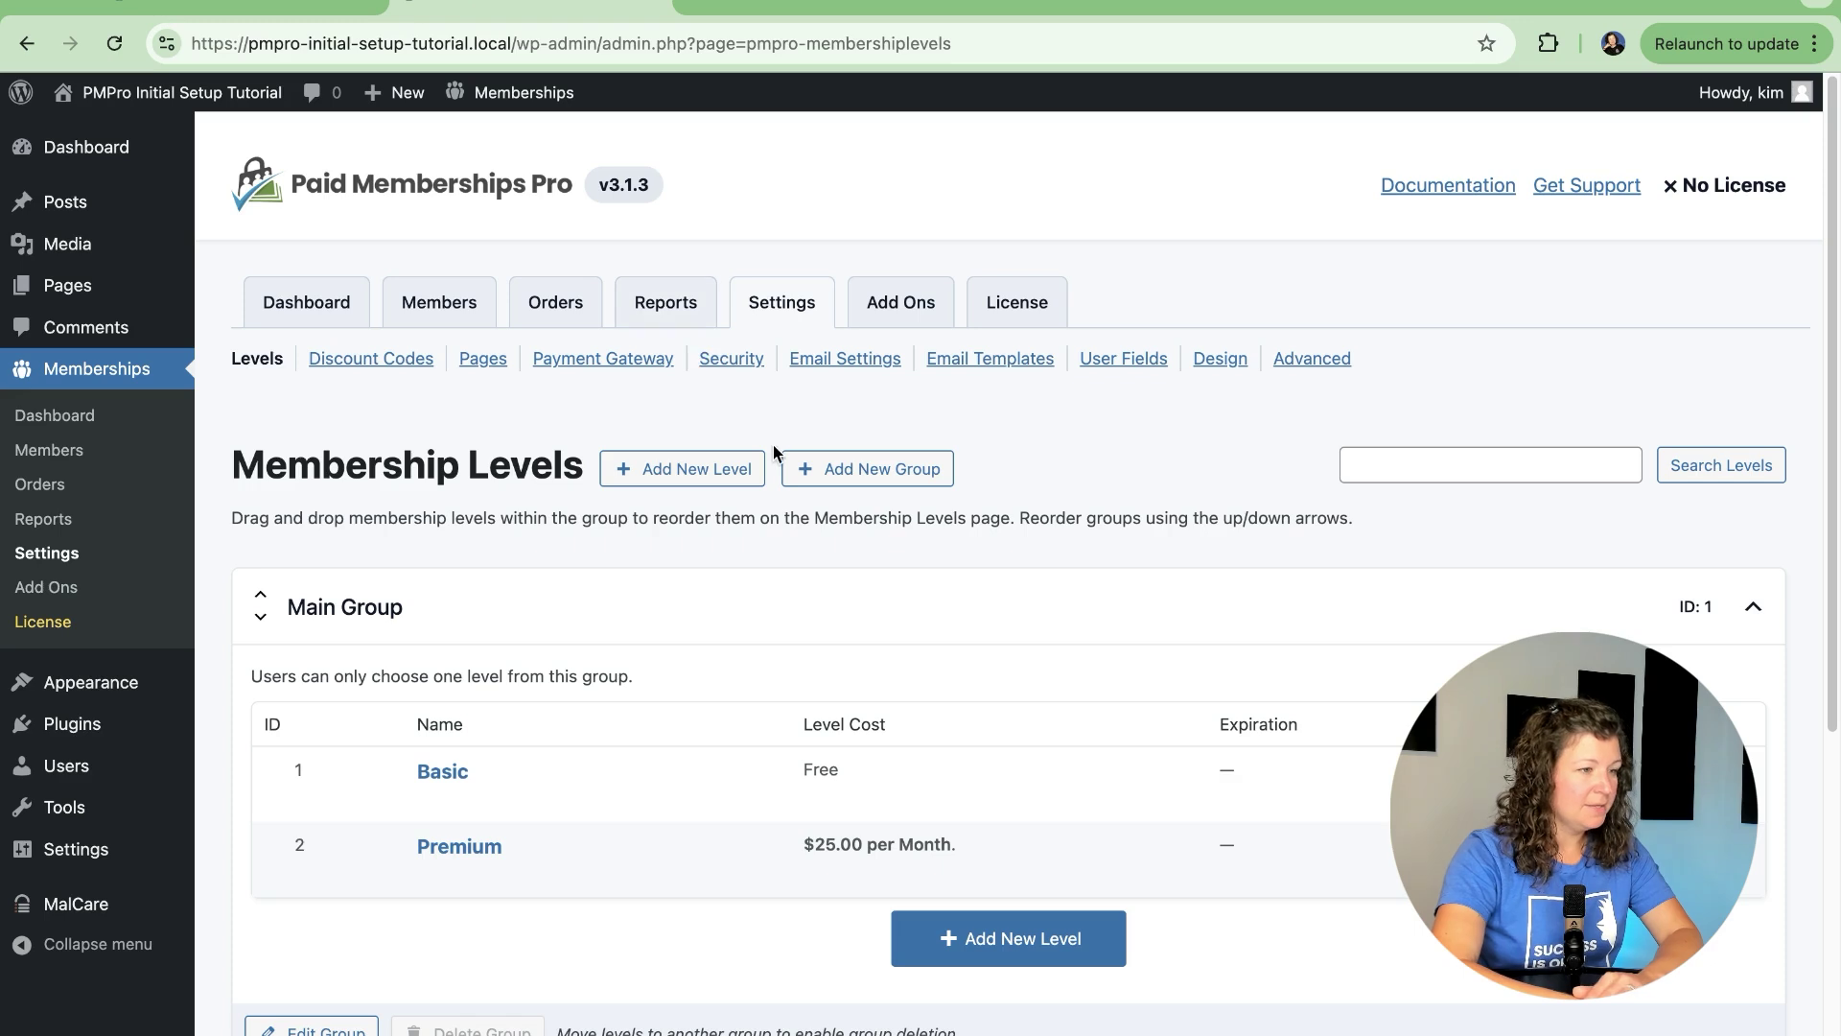
pyautogui.click(1125, 357)
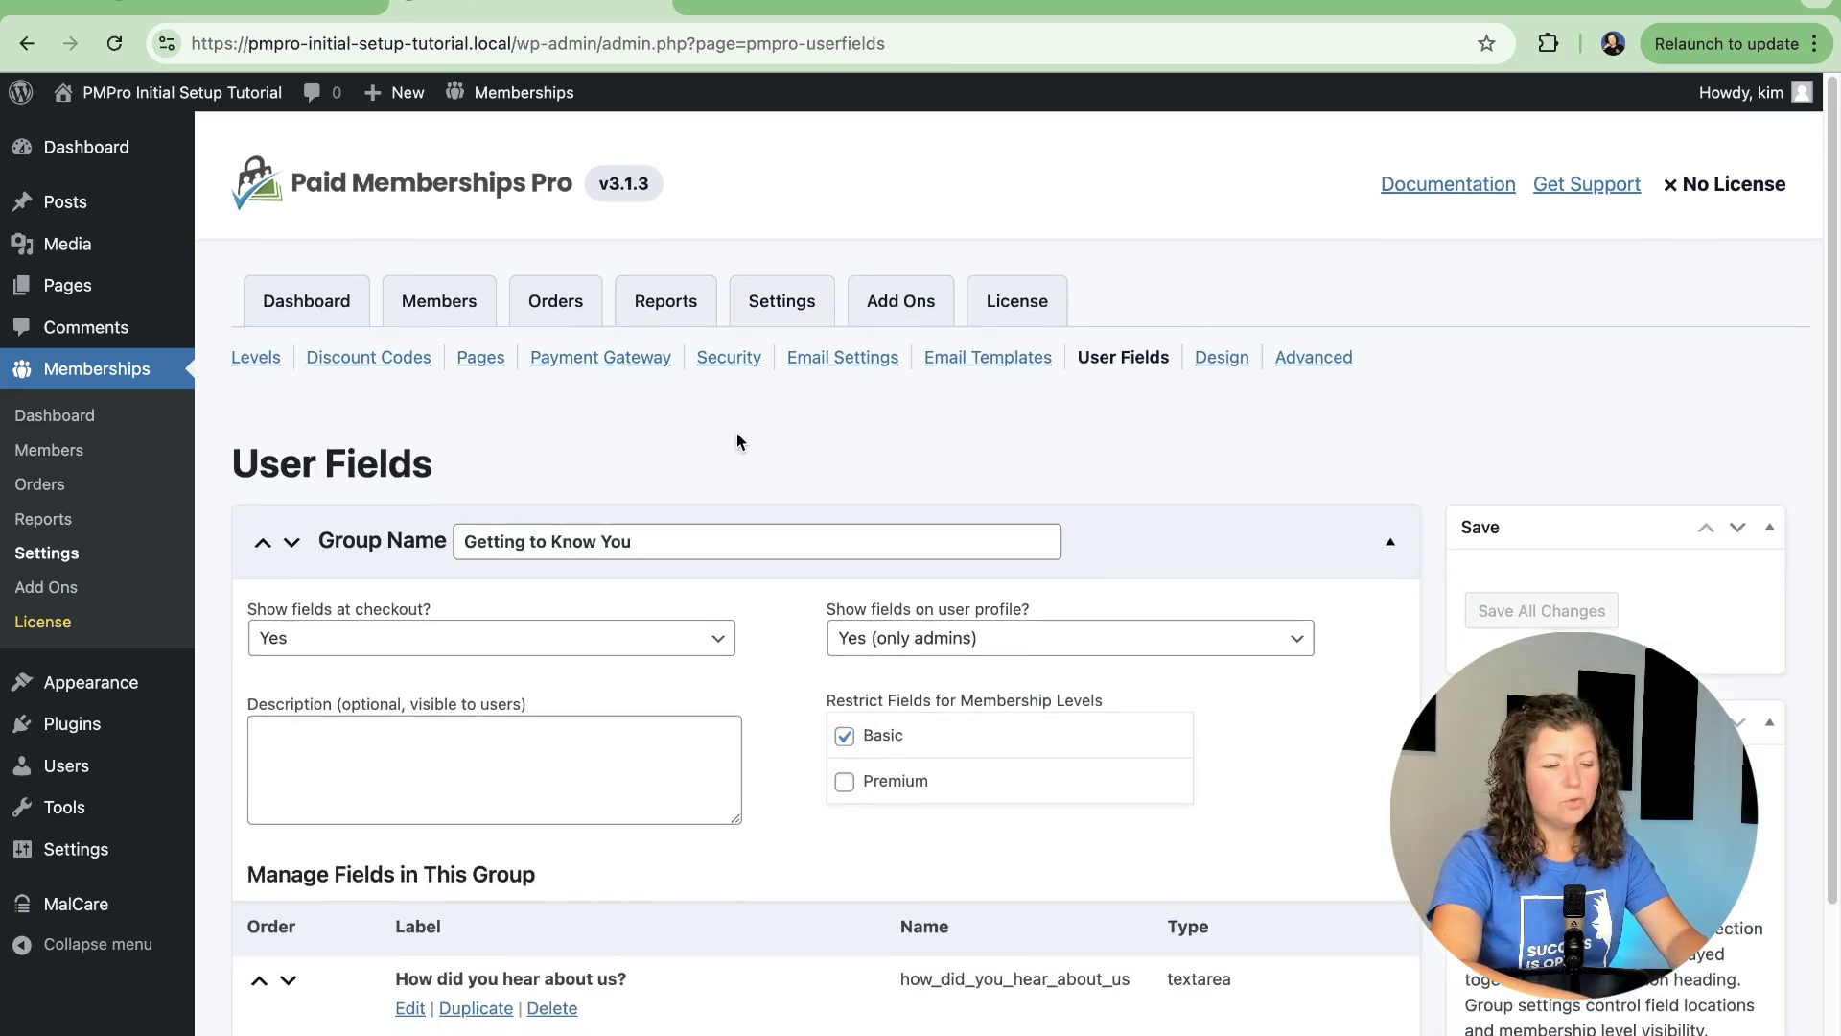
pyautogui.scroll(-3, 737, 433)
pyautogui.click(817, 931)
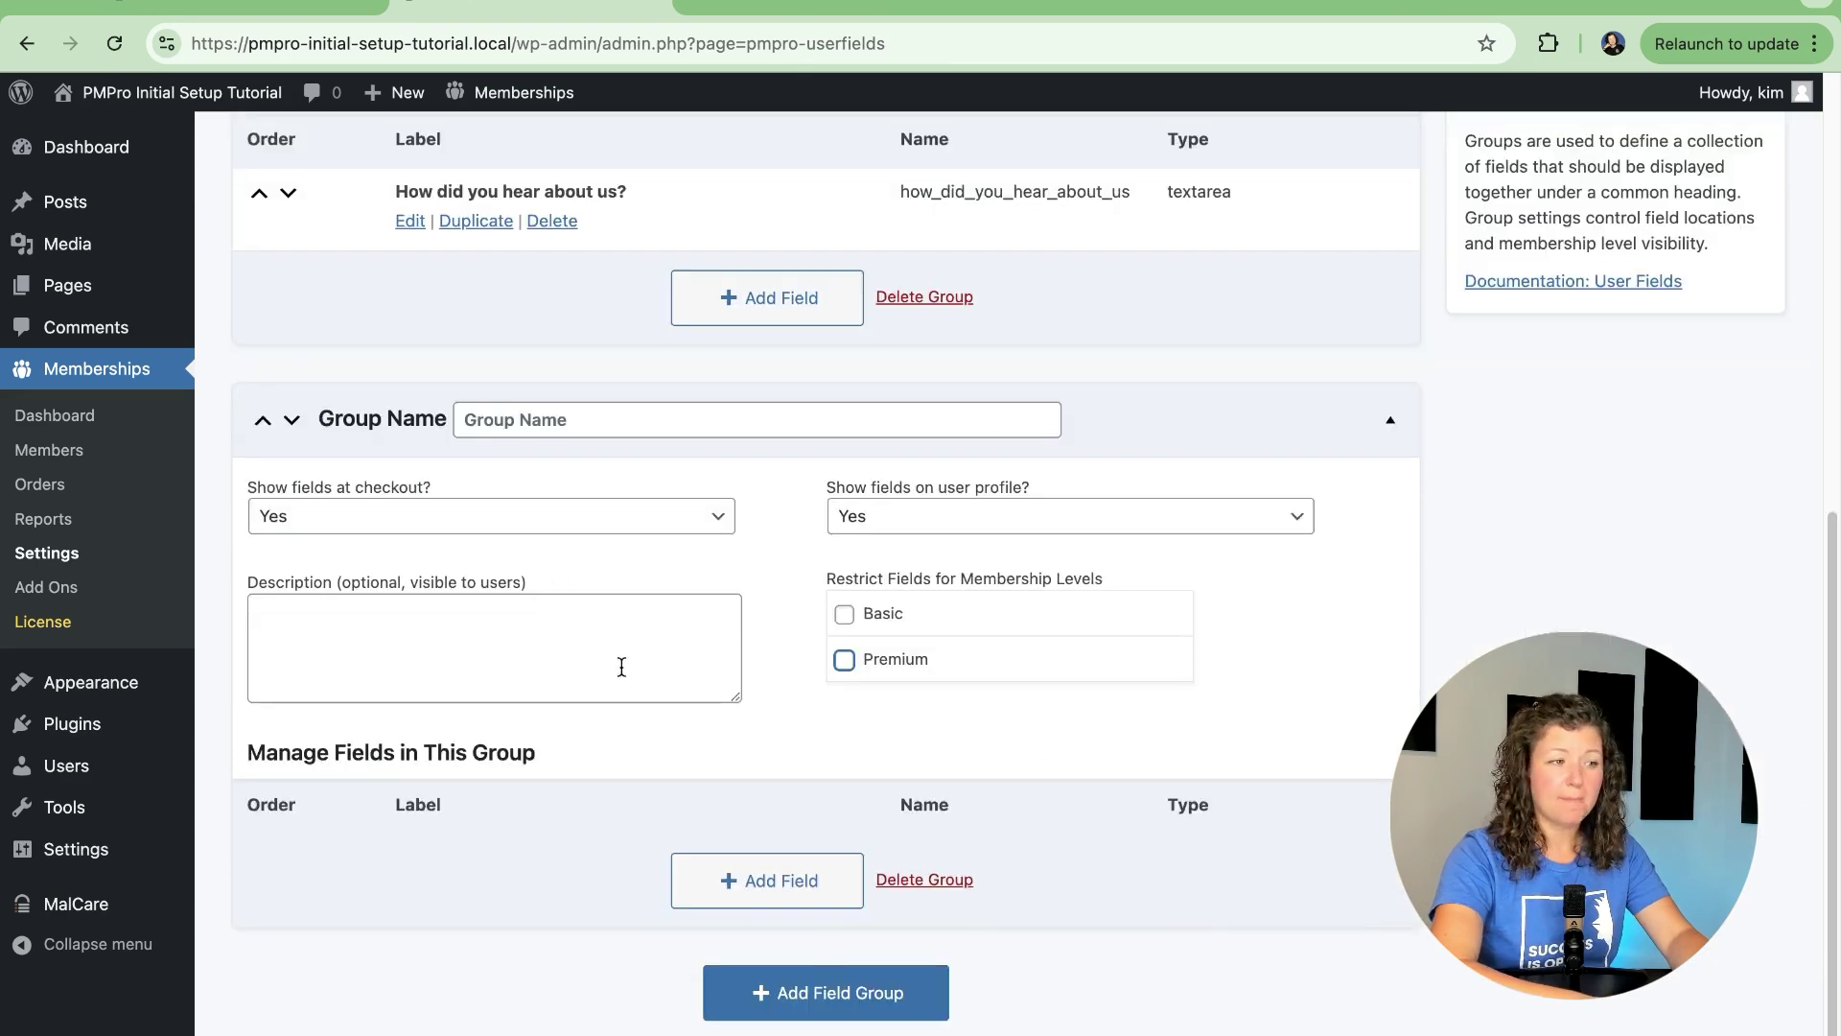
pyautogui.click(600, 420)
pyautogui.write('A')
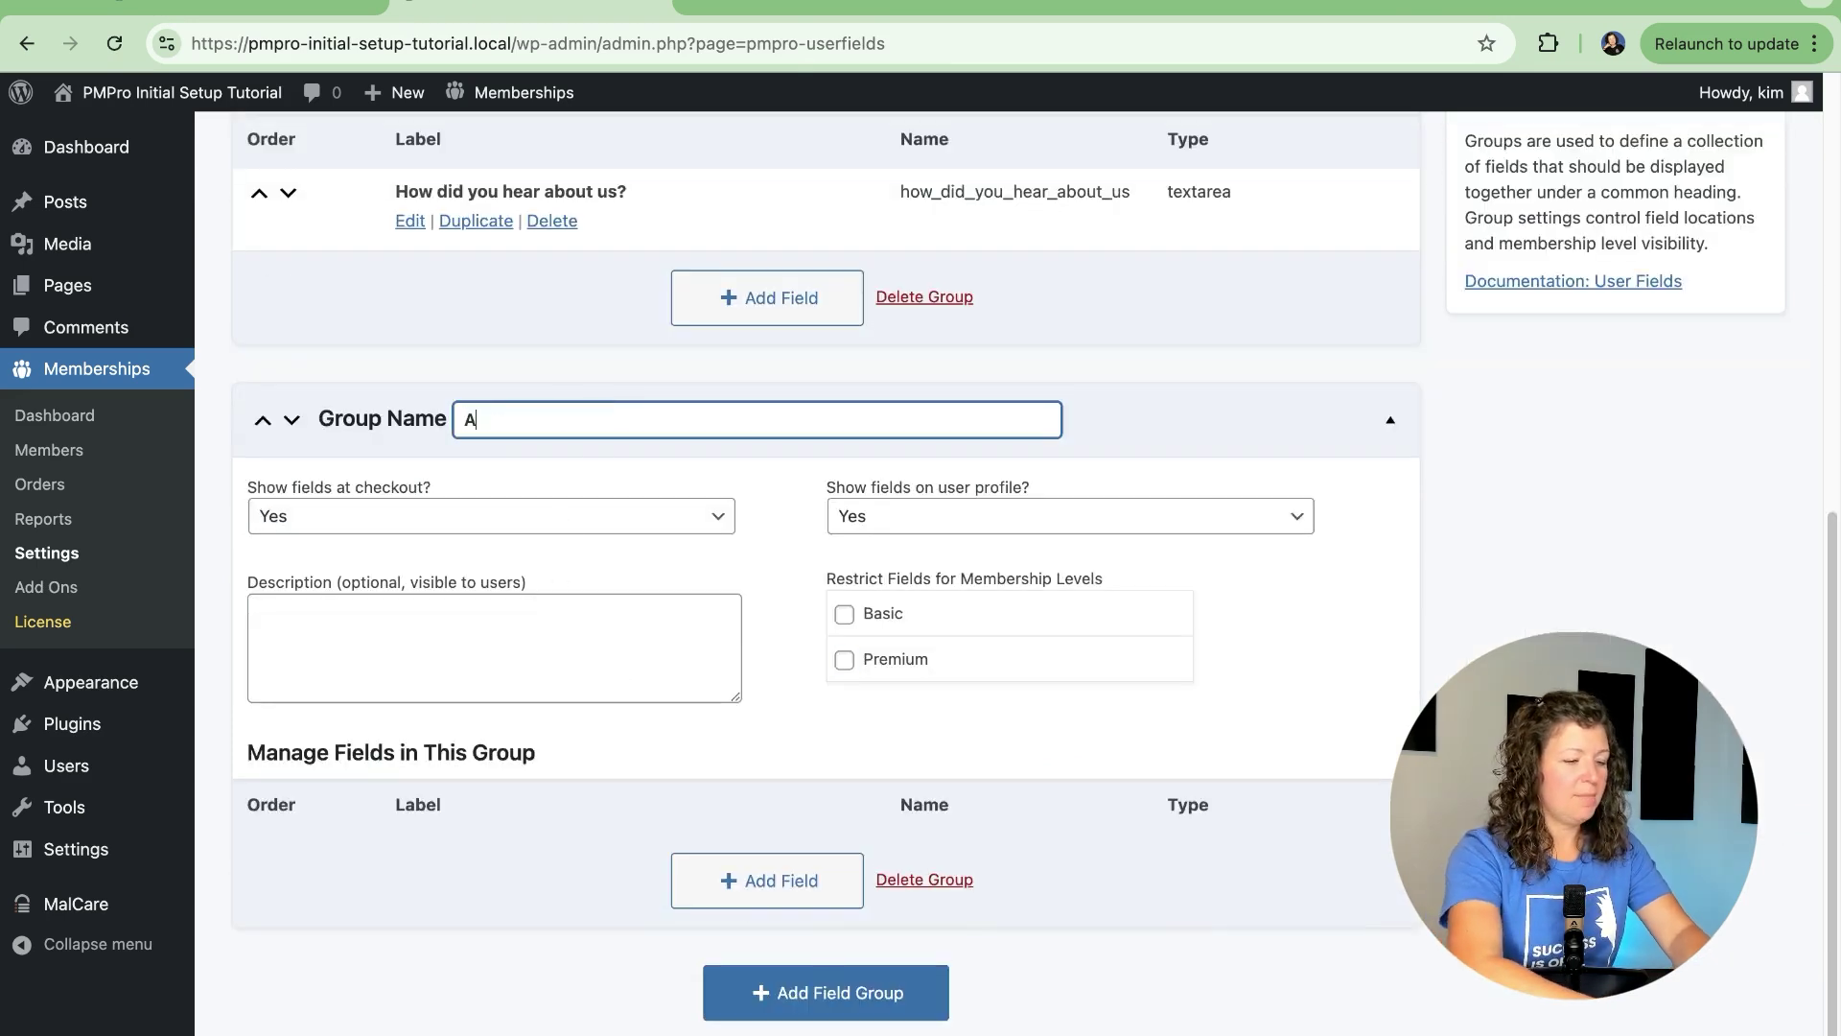
pyautogui.write('bout Your Pets')
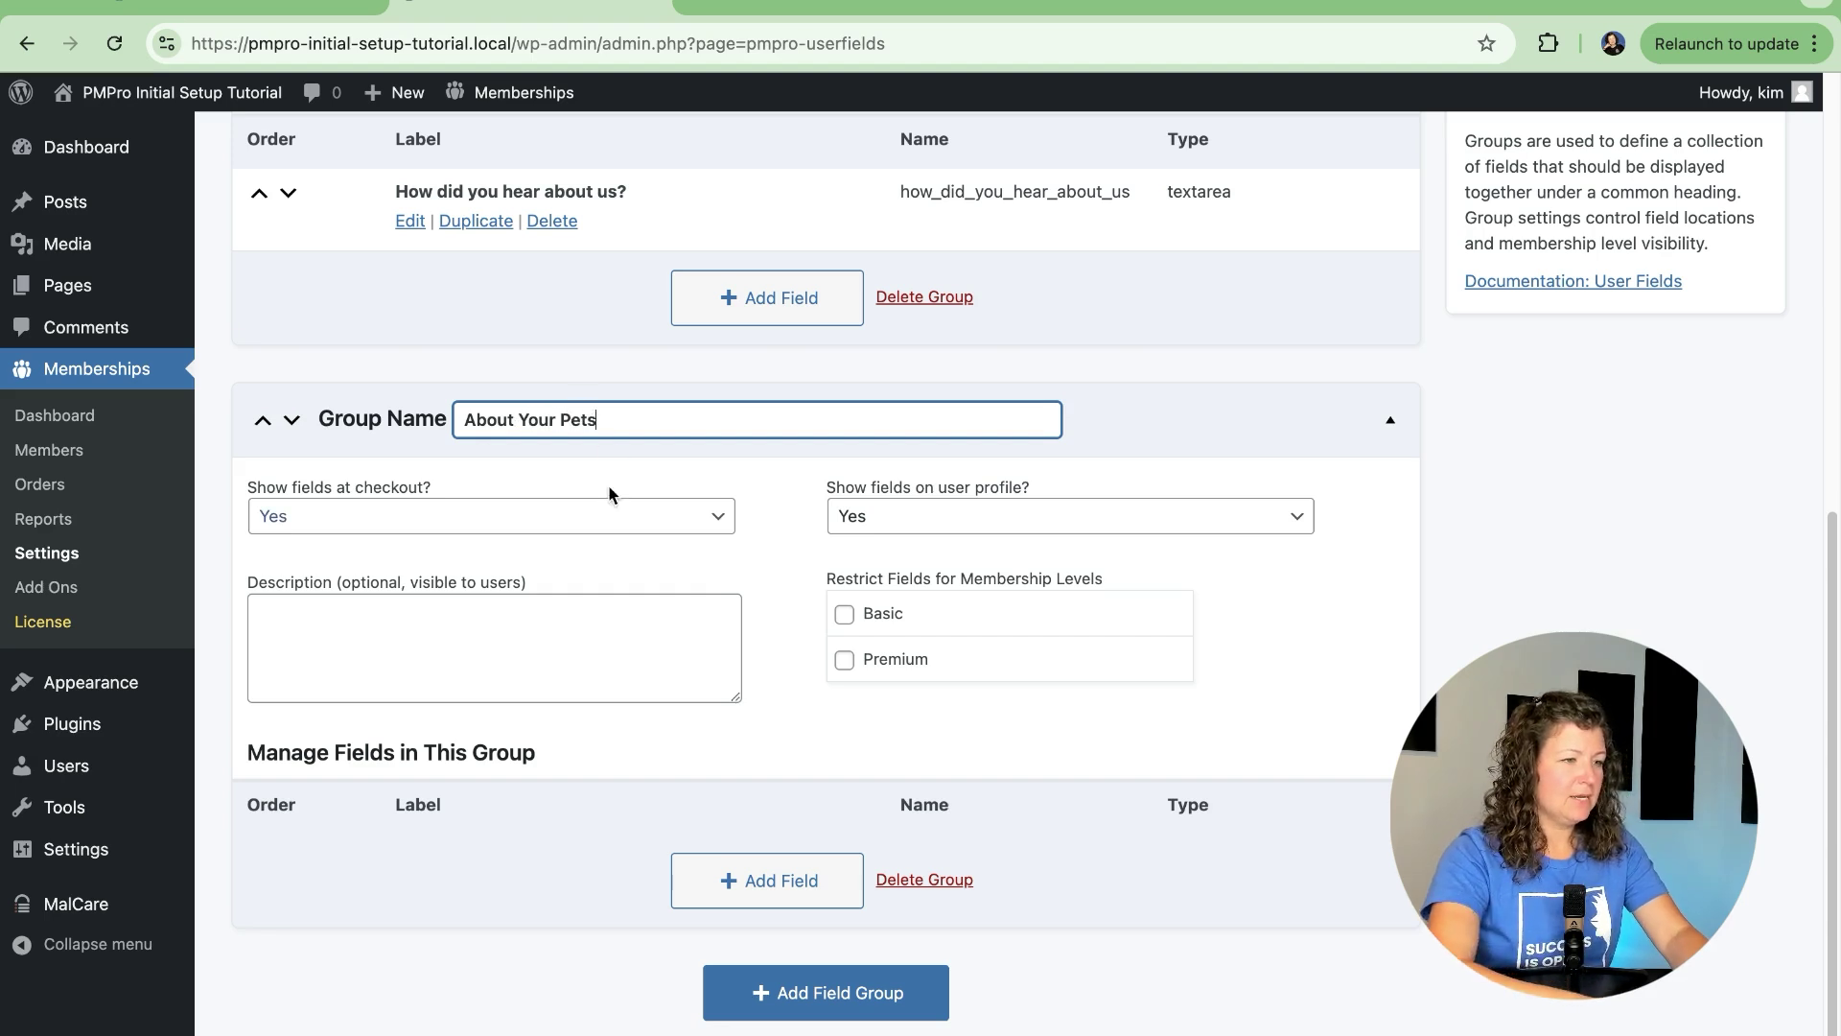
# Hide the pets group at checkout, show it on user profiles, and add a blank field.
pyautogui.click(604, 516)
pyautogui.click(609, 543)
pyautogui.click(937, 514)
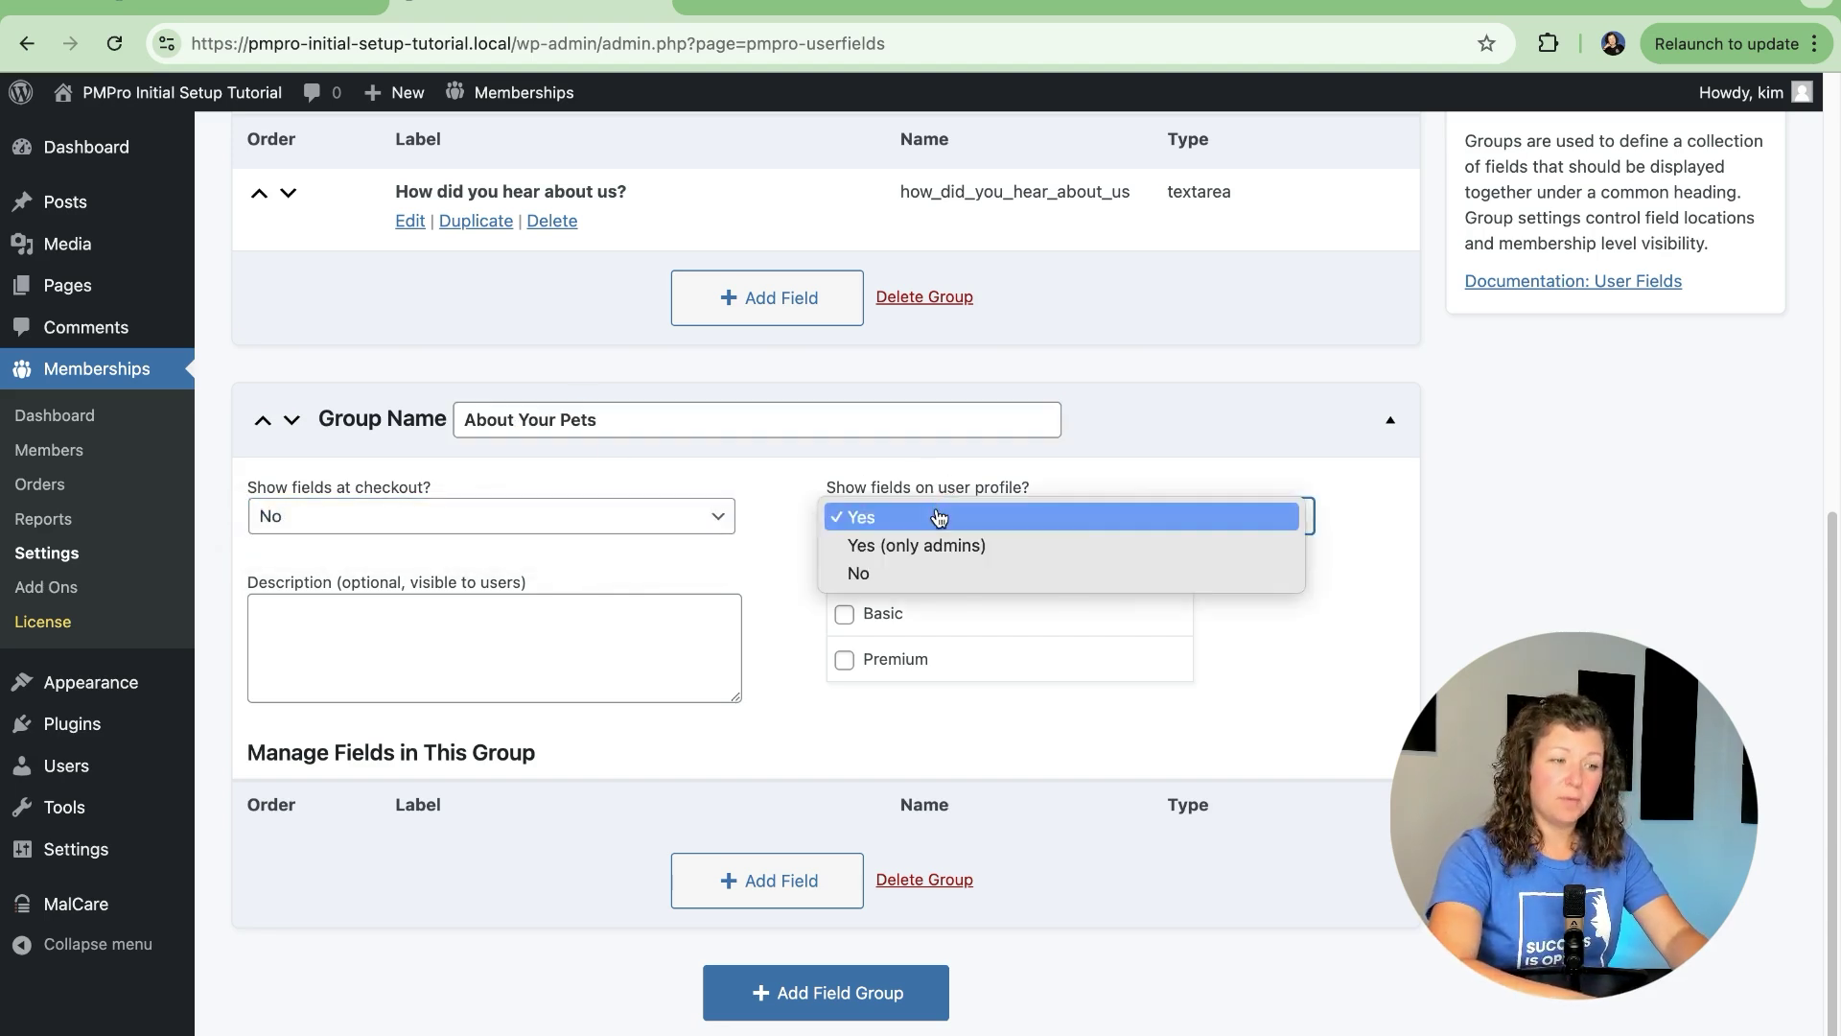
pyautogui.click(936, 517)
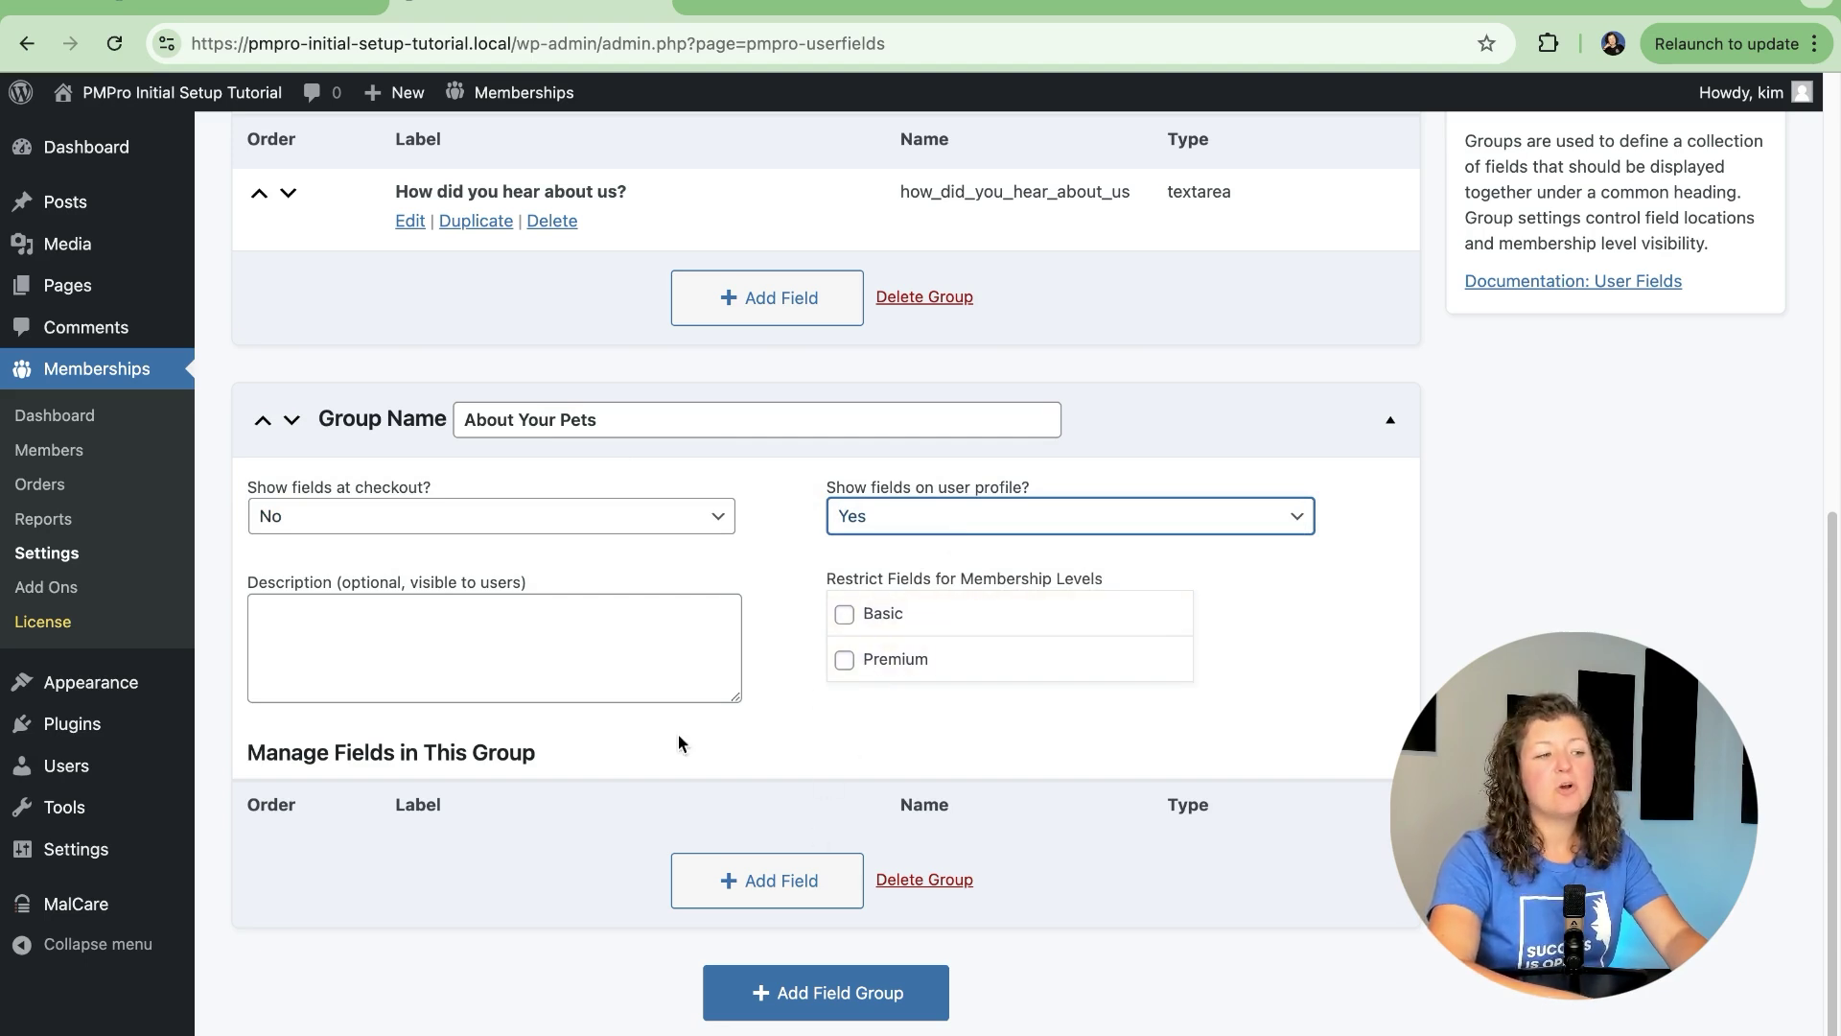
pyautogui.scroll(-1, 690, 737)
pyautogui.scroll(-1, 757, 793)
pyautogui.click(758, 812)
pyautogui.scroll(-5, 757, 818)
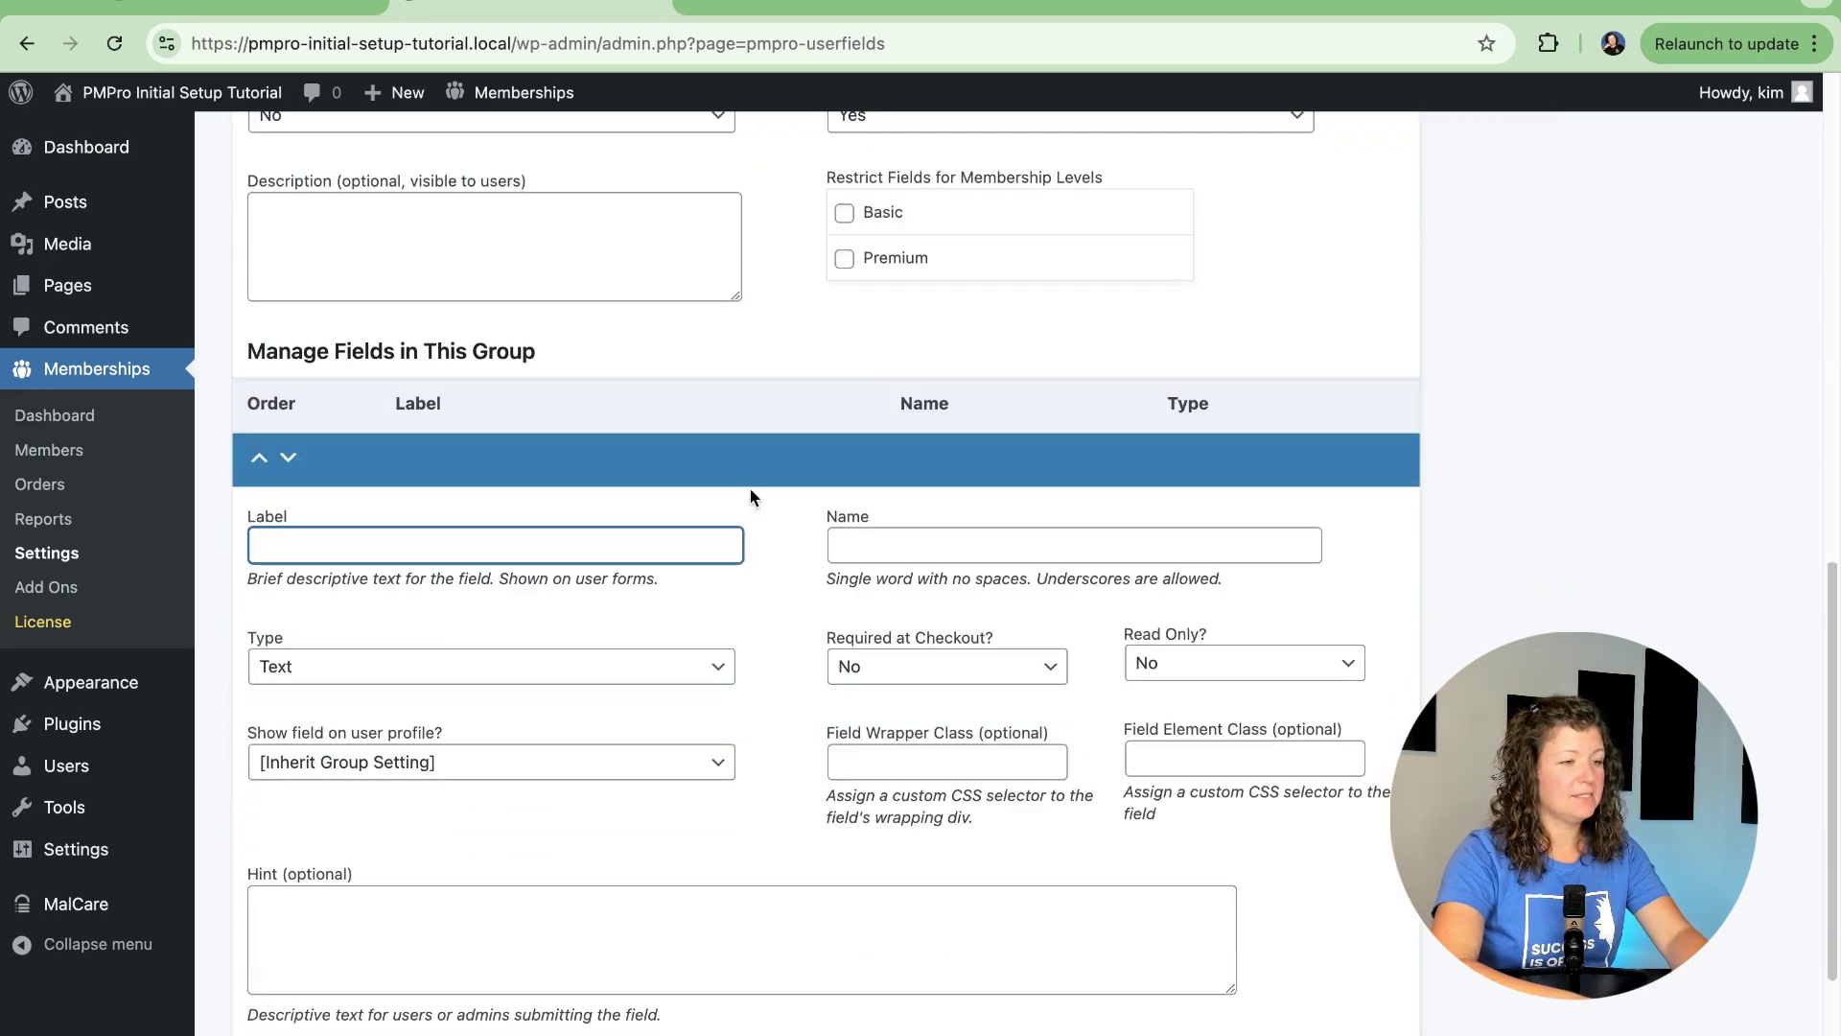
pyautogui.write("Dog's Name")
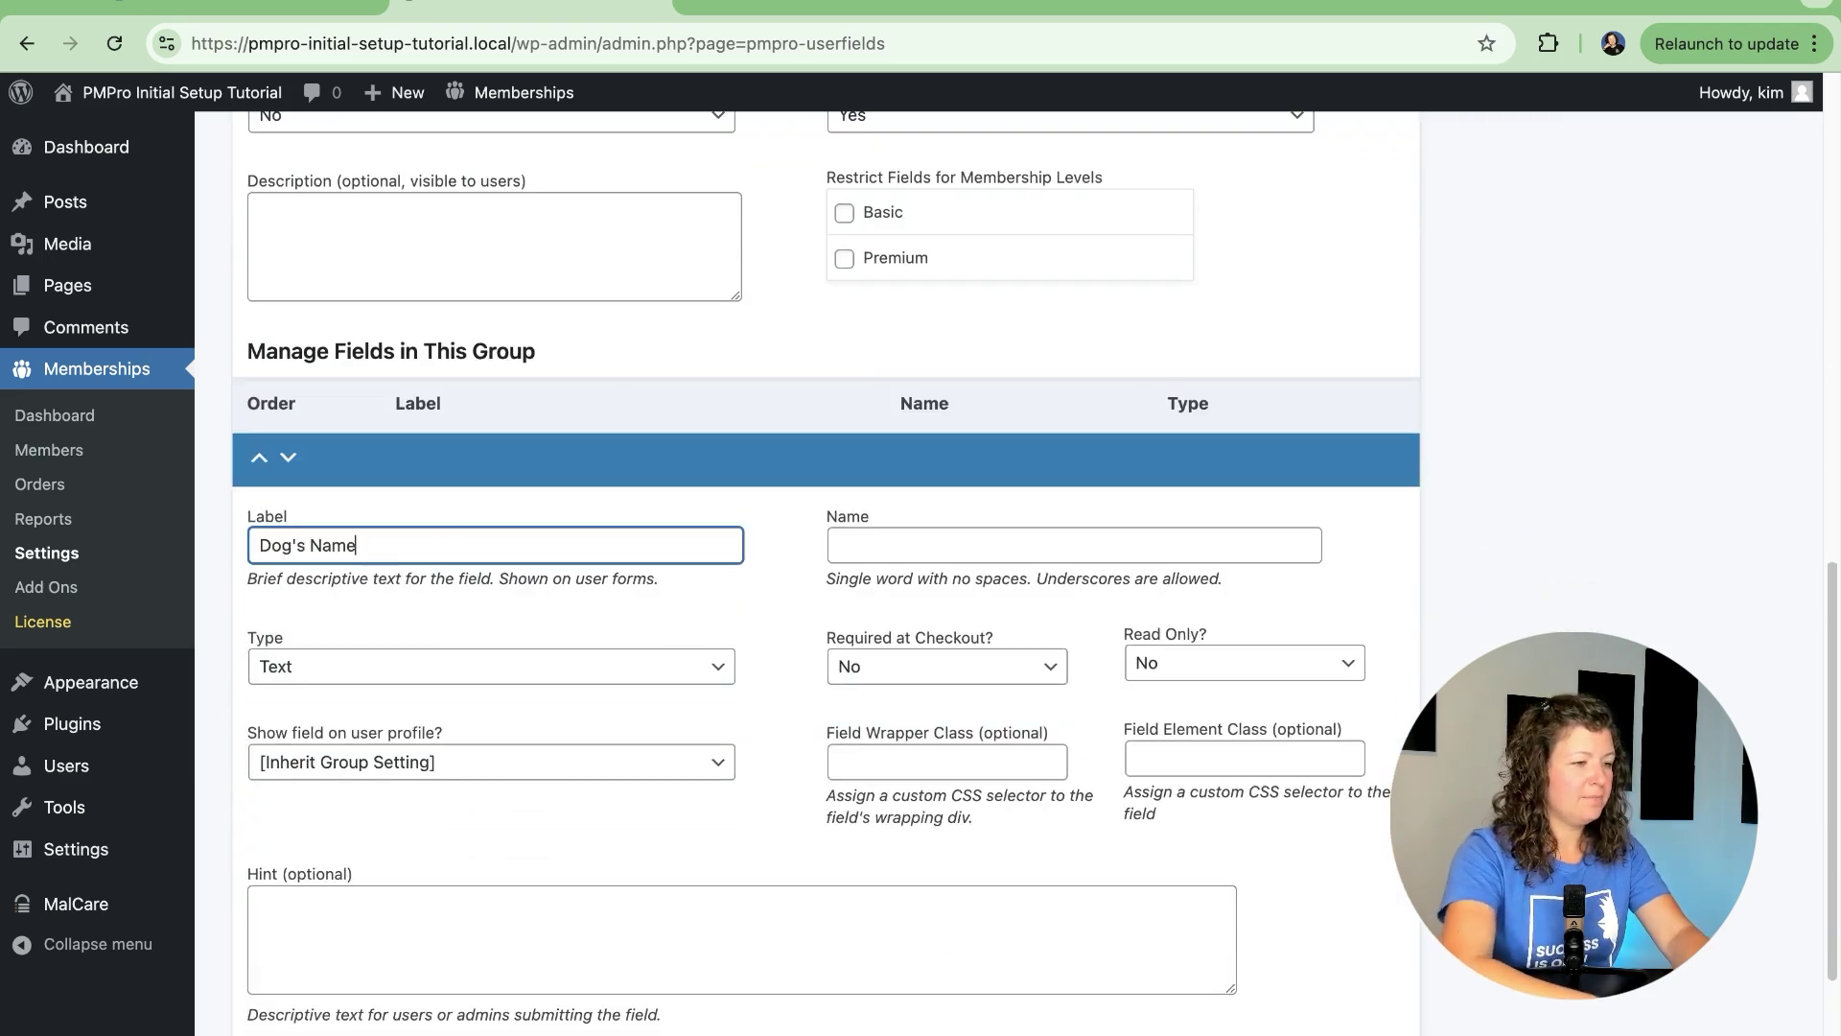
# Add 'Dog's Name' and 'Dog's Age' text fields to the pets group and save.
pyautogui.press('Tab')
pyautogui.press('Tab')
pyautogui.scroll(-3, 705, 610)
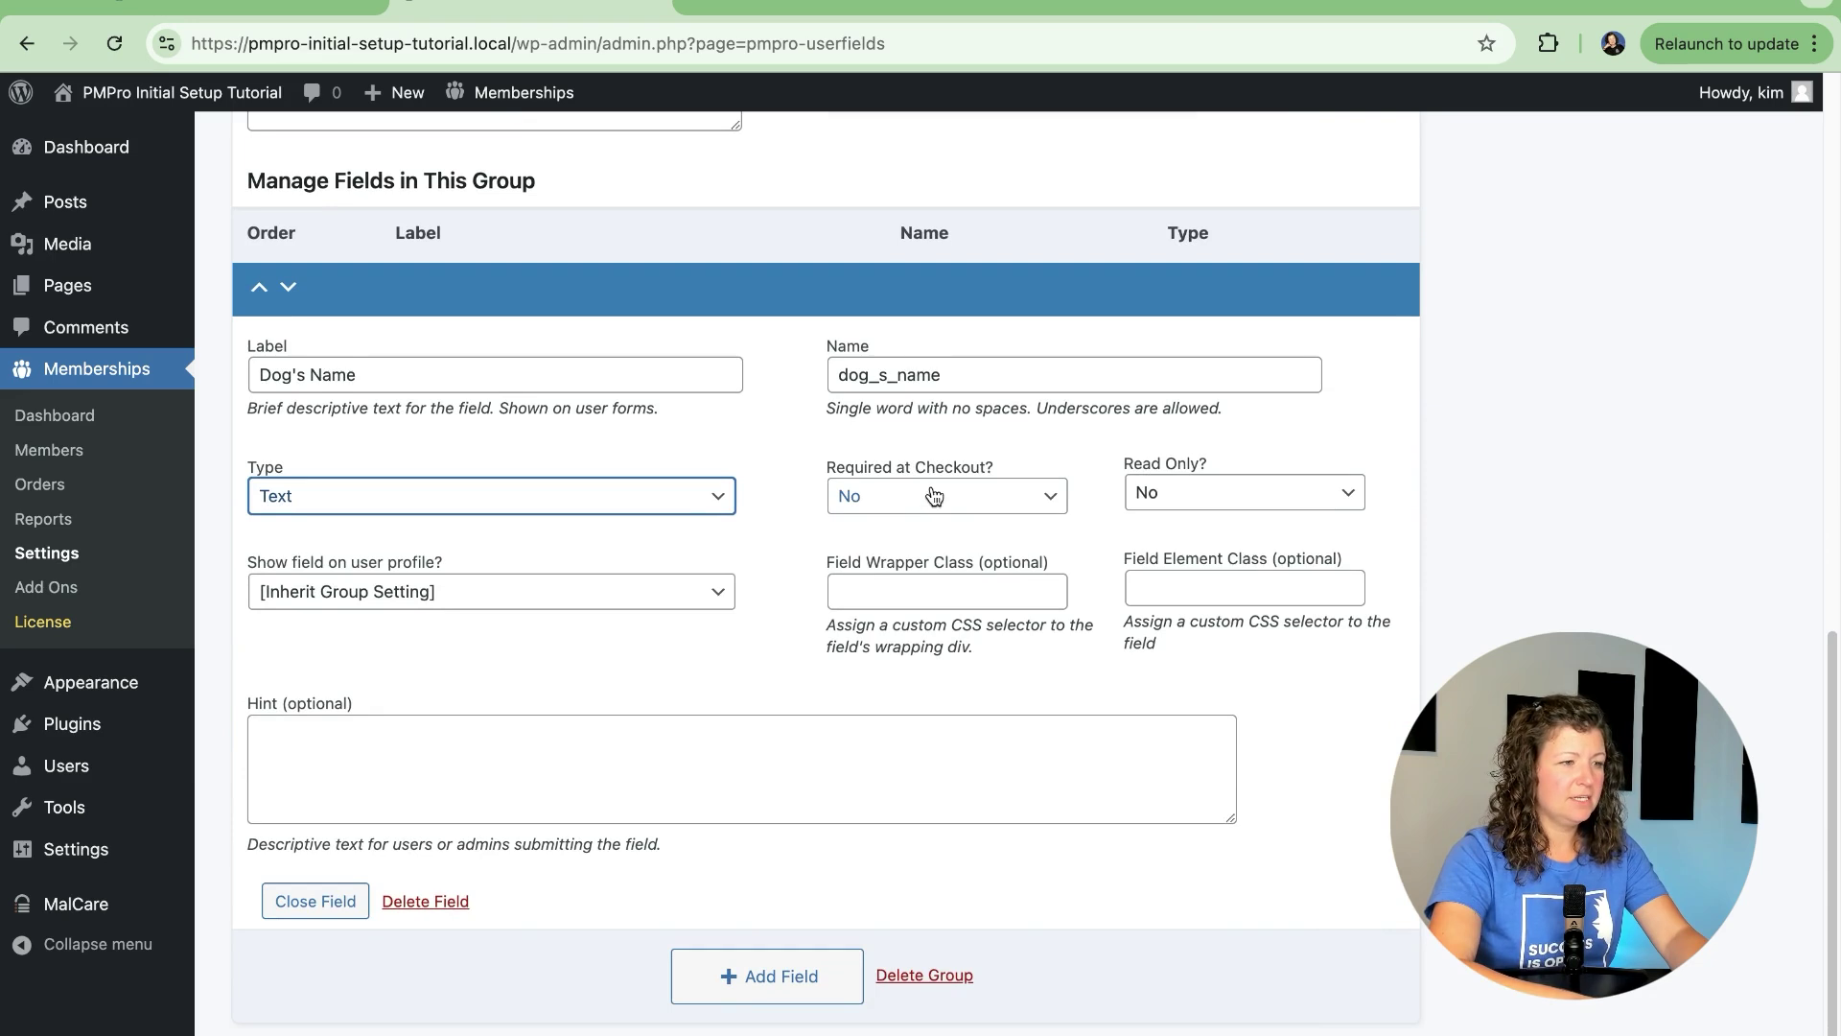
pyautogui.scroll(1, 933, 496)
pyautogui.scroll(2, 931, 604)
pyautogui.scroll(2, 973, 673)
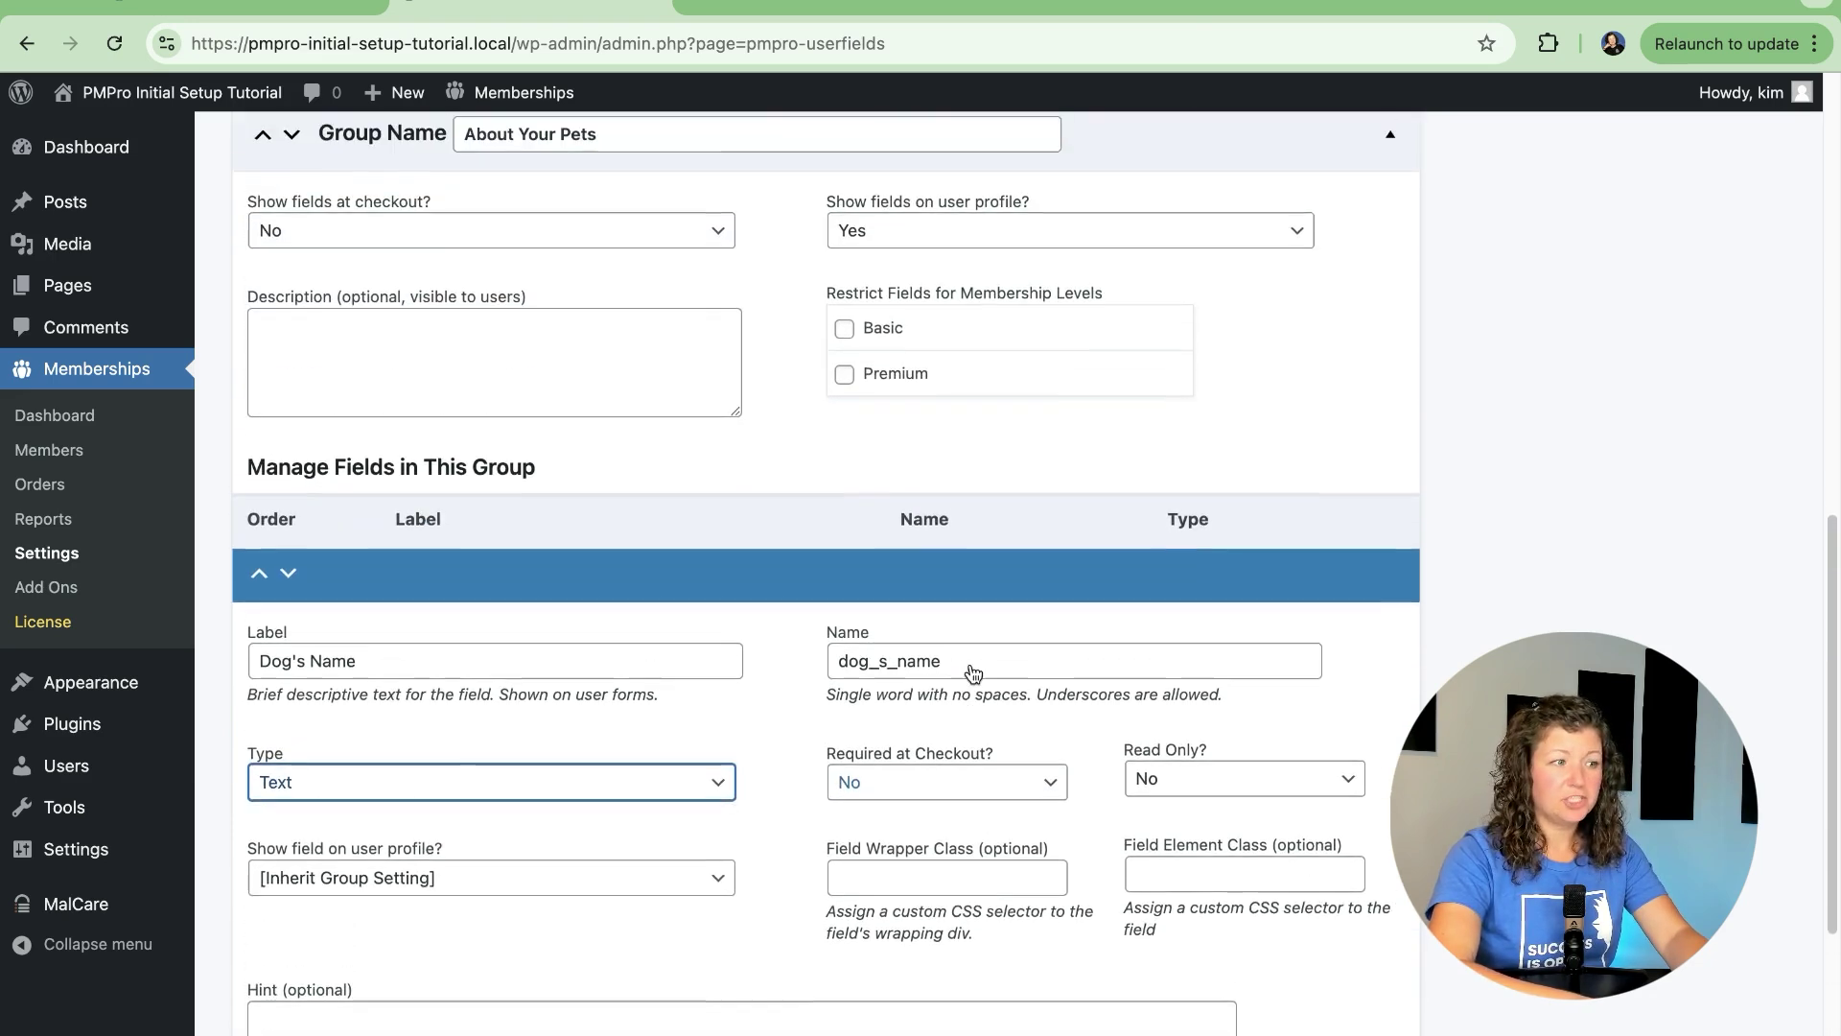
pyautogui.scroll(-1, 972, 620)
pyautogui.scroll(-3, 971, 551)
pyautogui.scroll(-2, 965, 647)
pyautogui.scroll(-1, 921, 691)
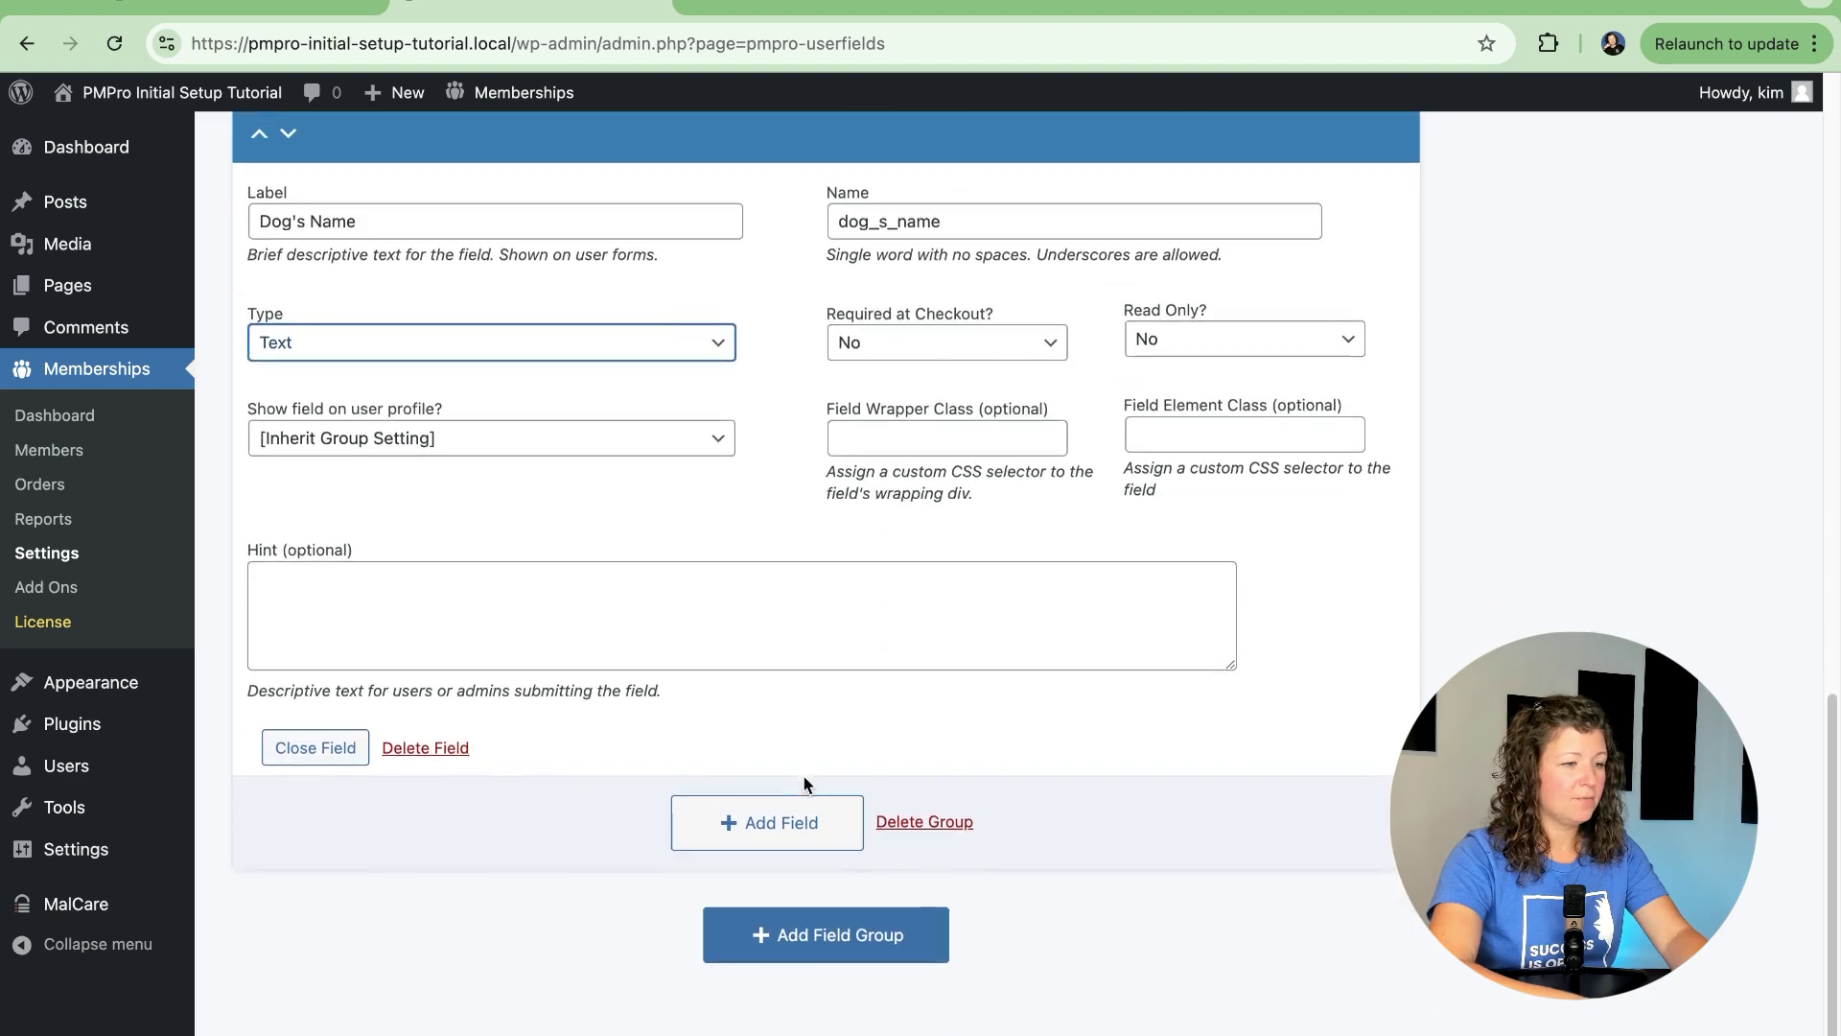
pyautogui.click(791, 817)
pyautogui.scroll(-2, 525, 579)
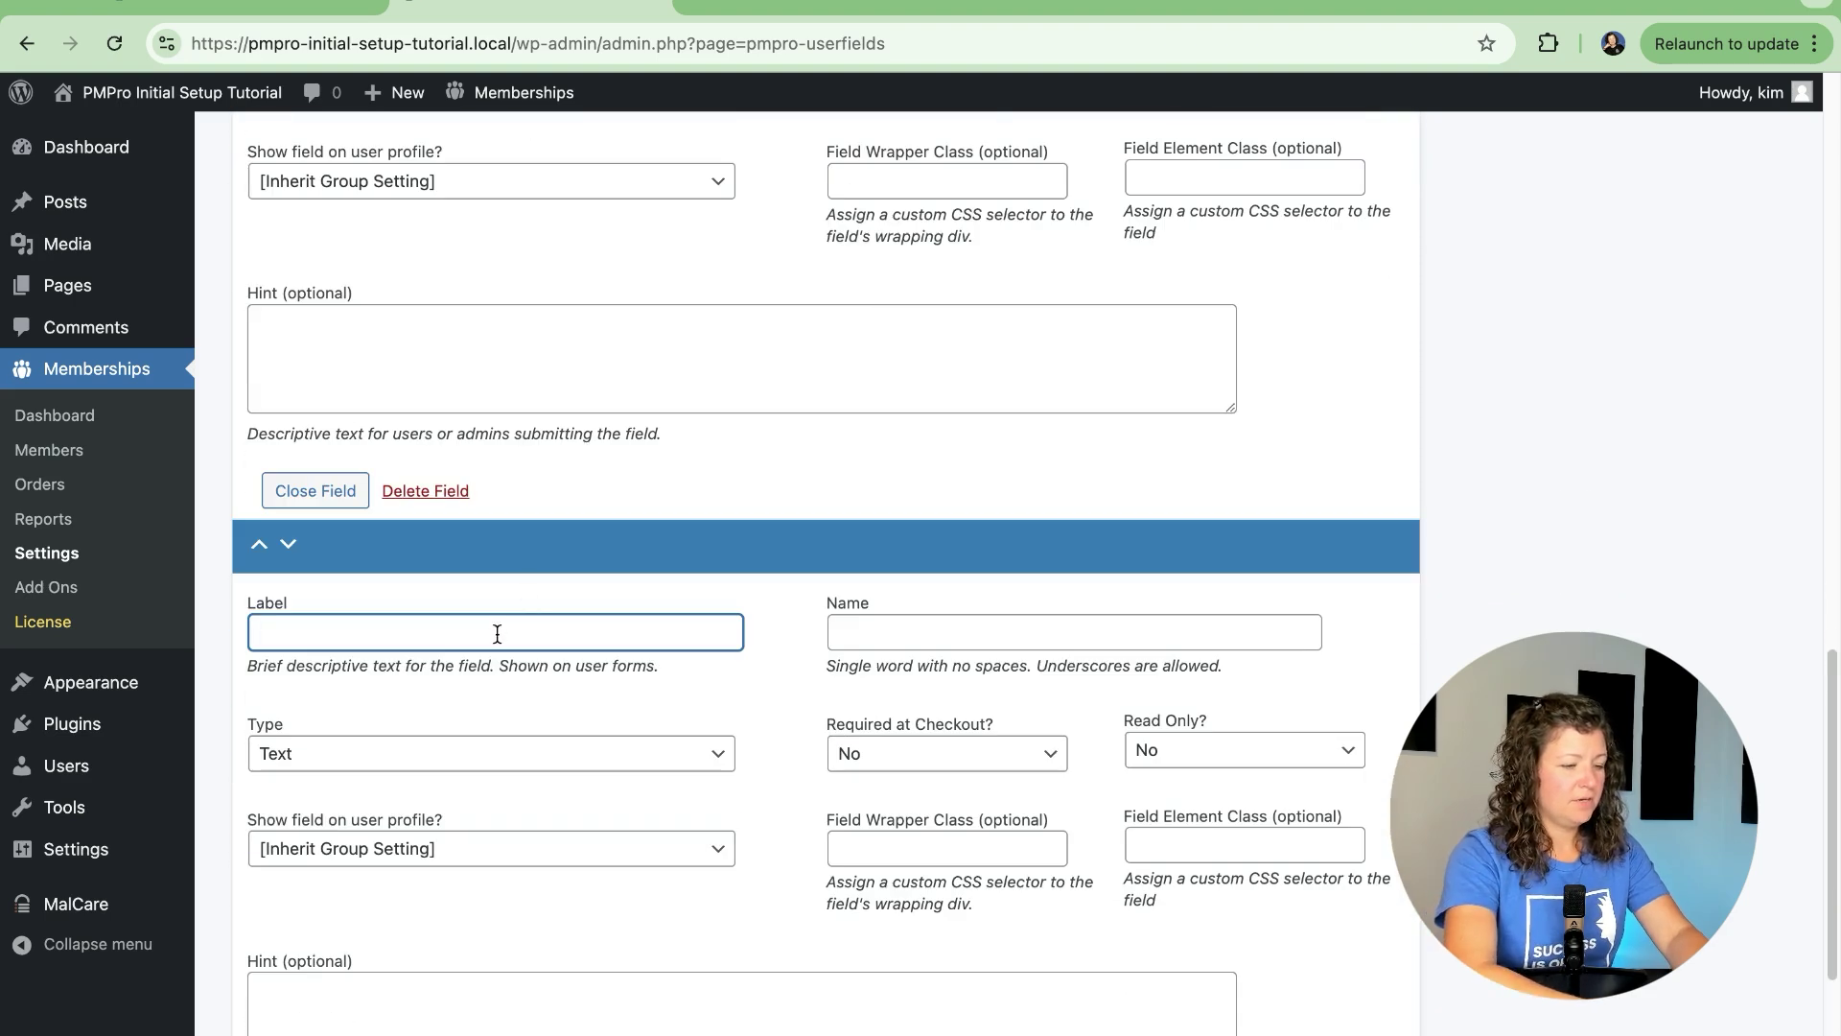
pyautogui.write("Dog's Age")
pyautogui.press('Tab')
pyautogui.press('Tab')
pyautogui.scroll(-3, 635, 729)
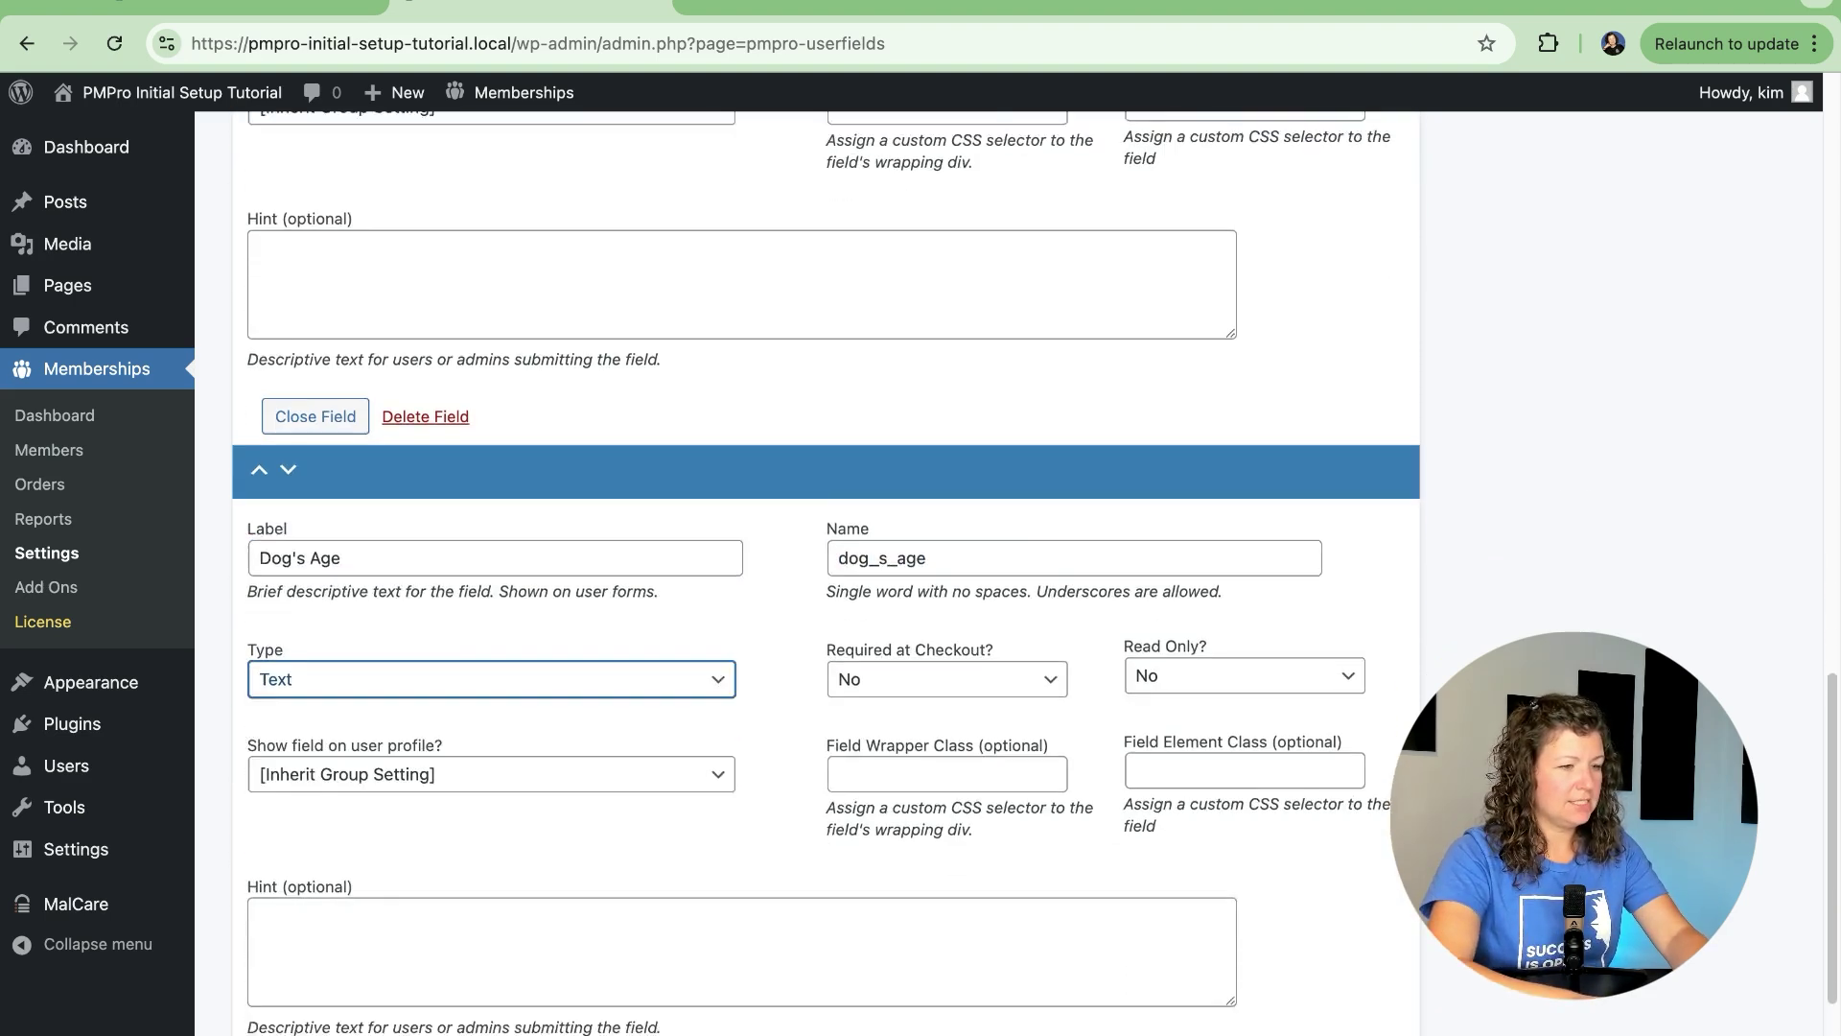
pyautogui.scroll(-2, 661, 740)
pyautogui.scroll(10, 895, 945)
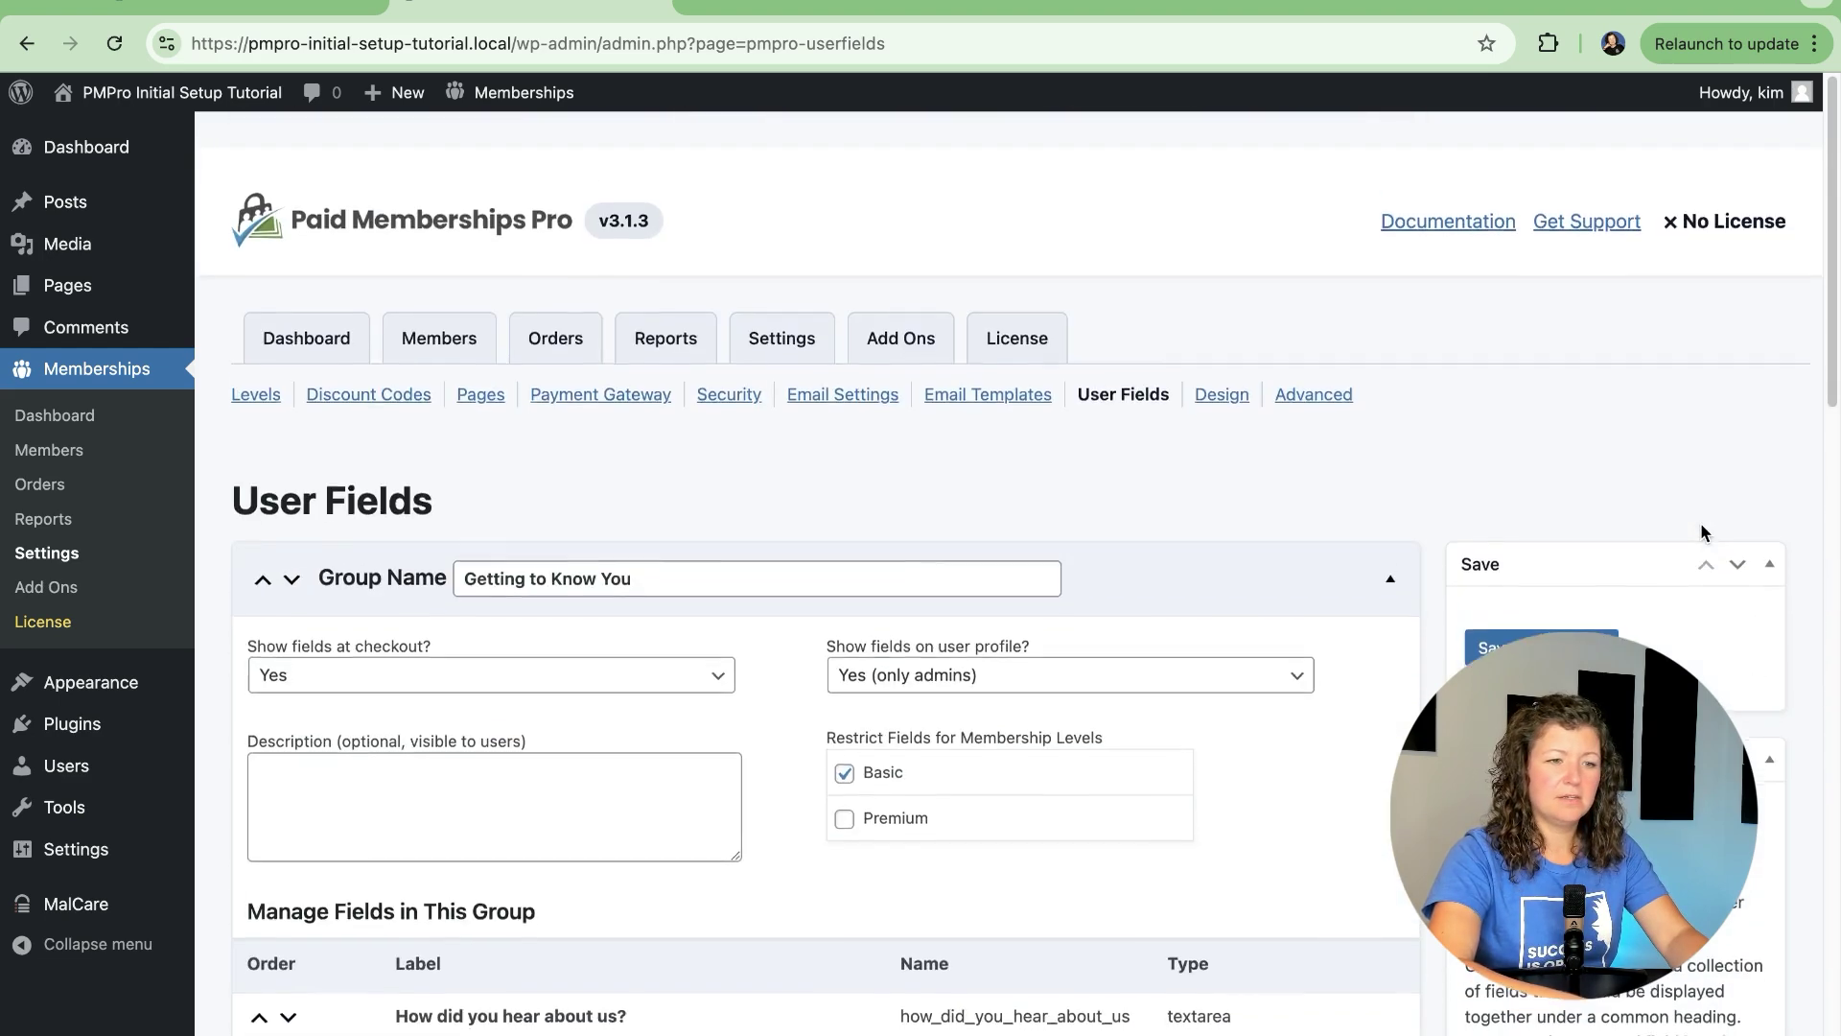
pyautogui.click(1548, 612)
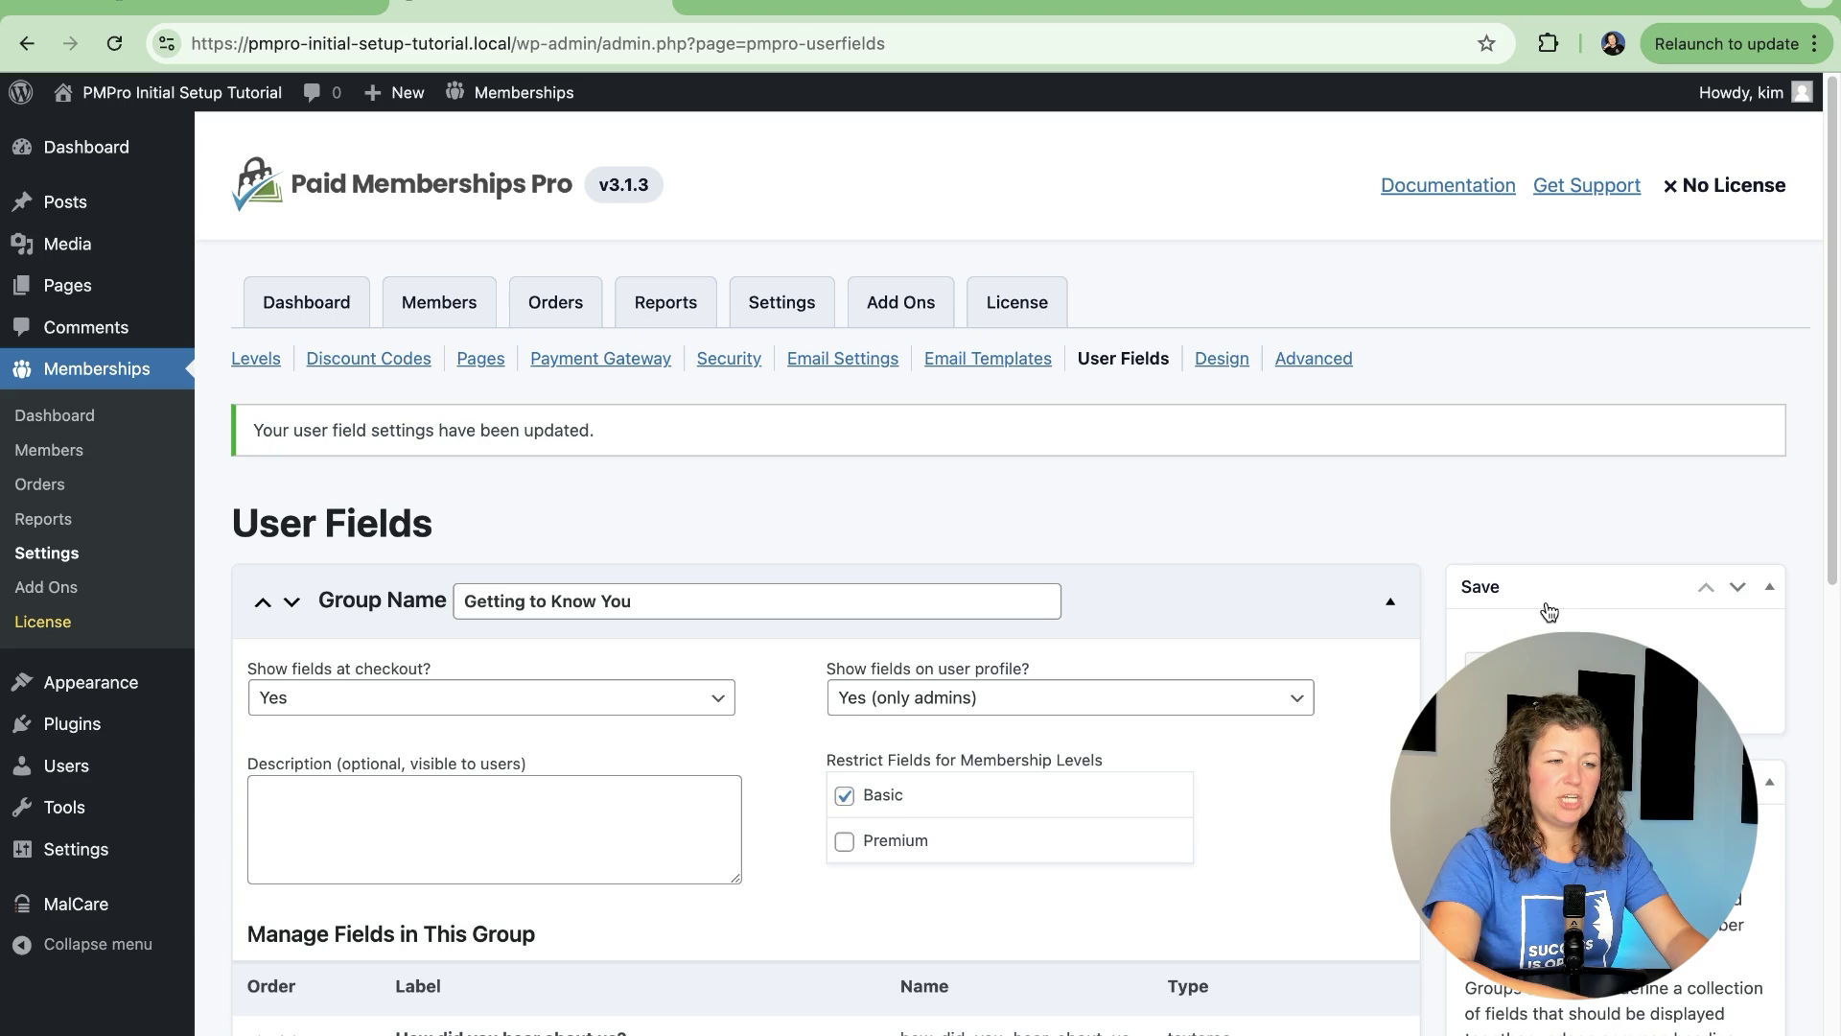
# On the frontend profile, enter dog's name 'Eden' and age '9' and update.
pyautogui.moveTo(171, 93)
pyautogui.click(205, 124)
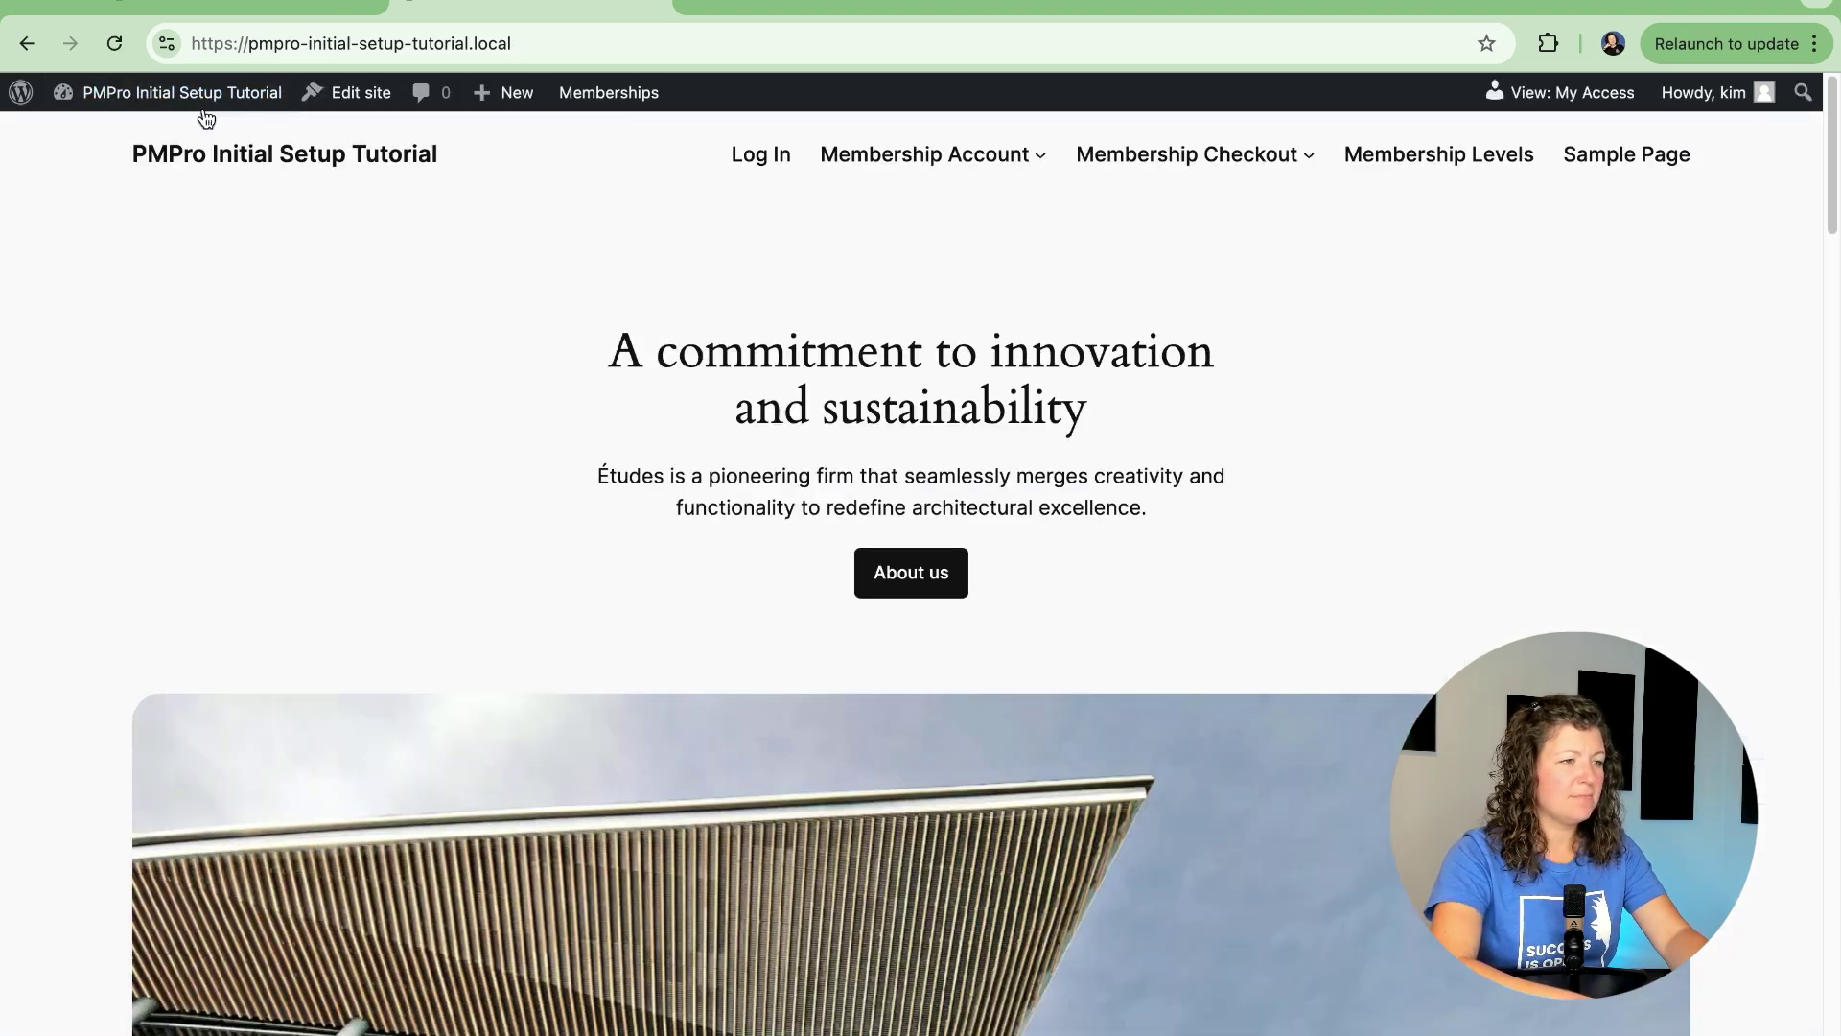
pyautogui.click(974, 166)
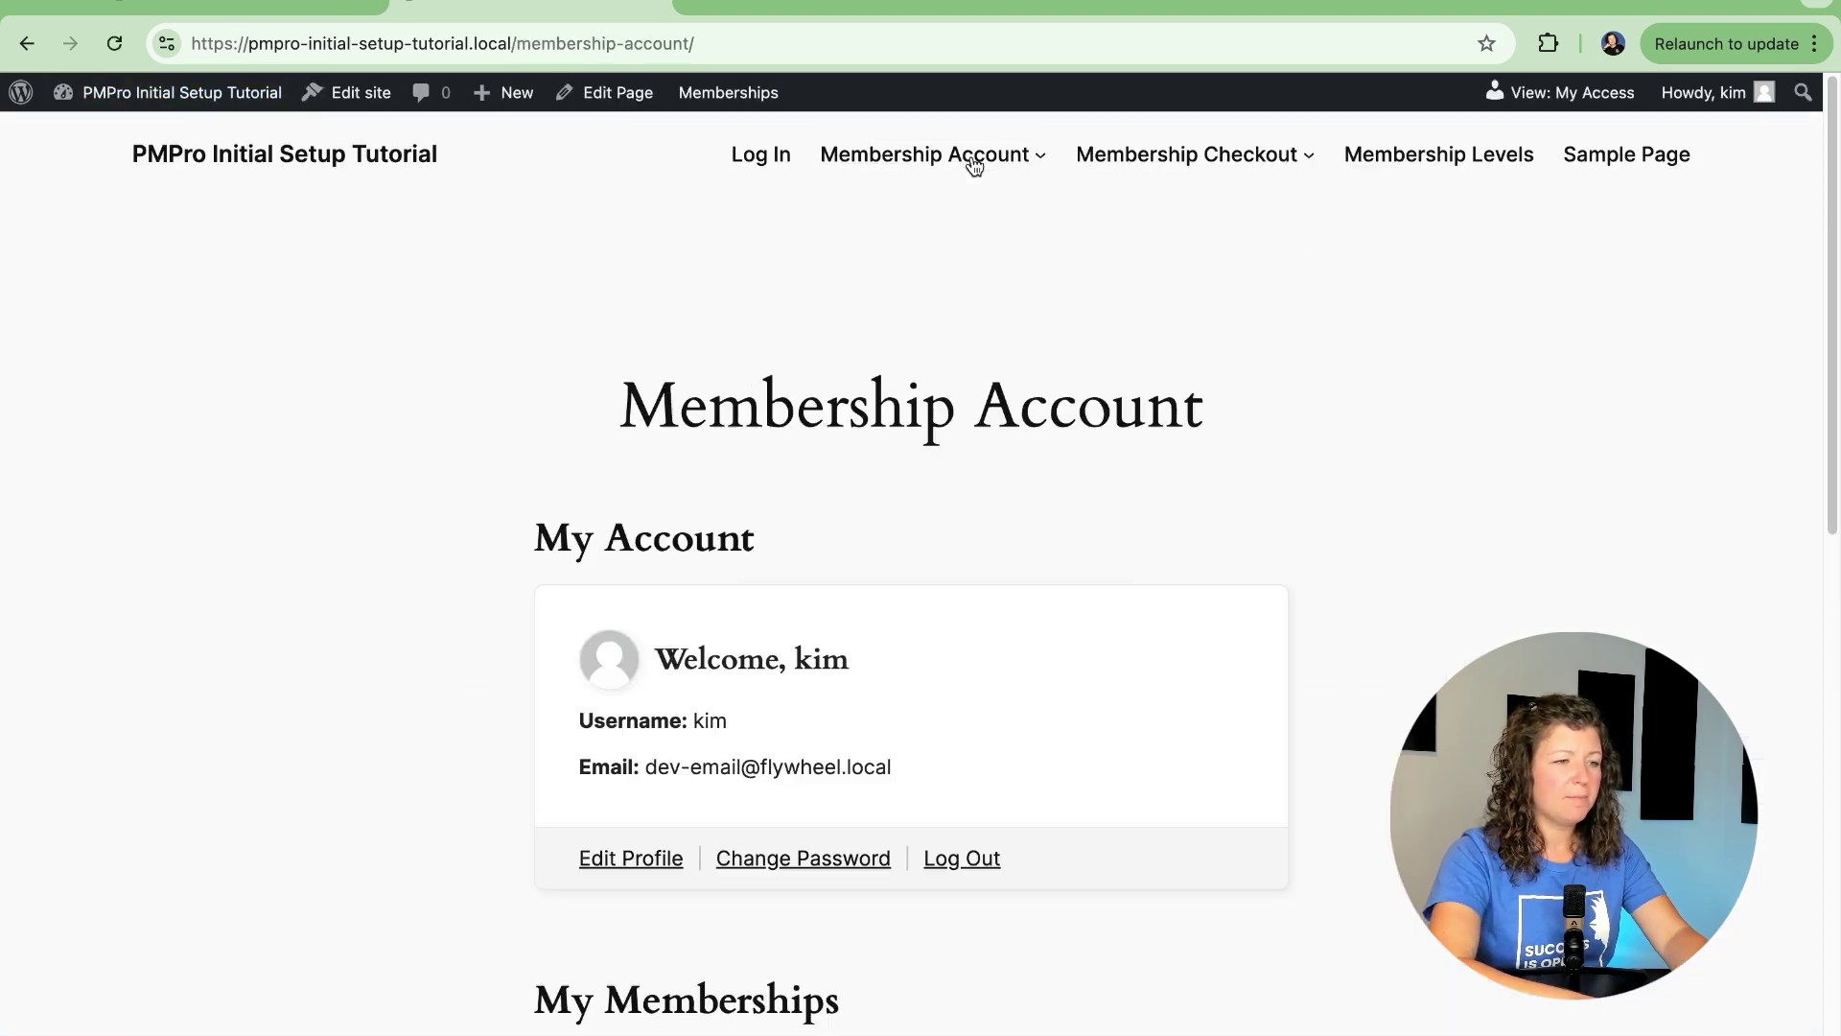
pyautogui.click(663, 851)
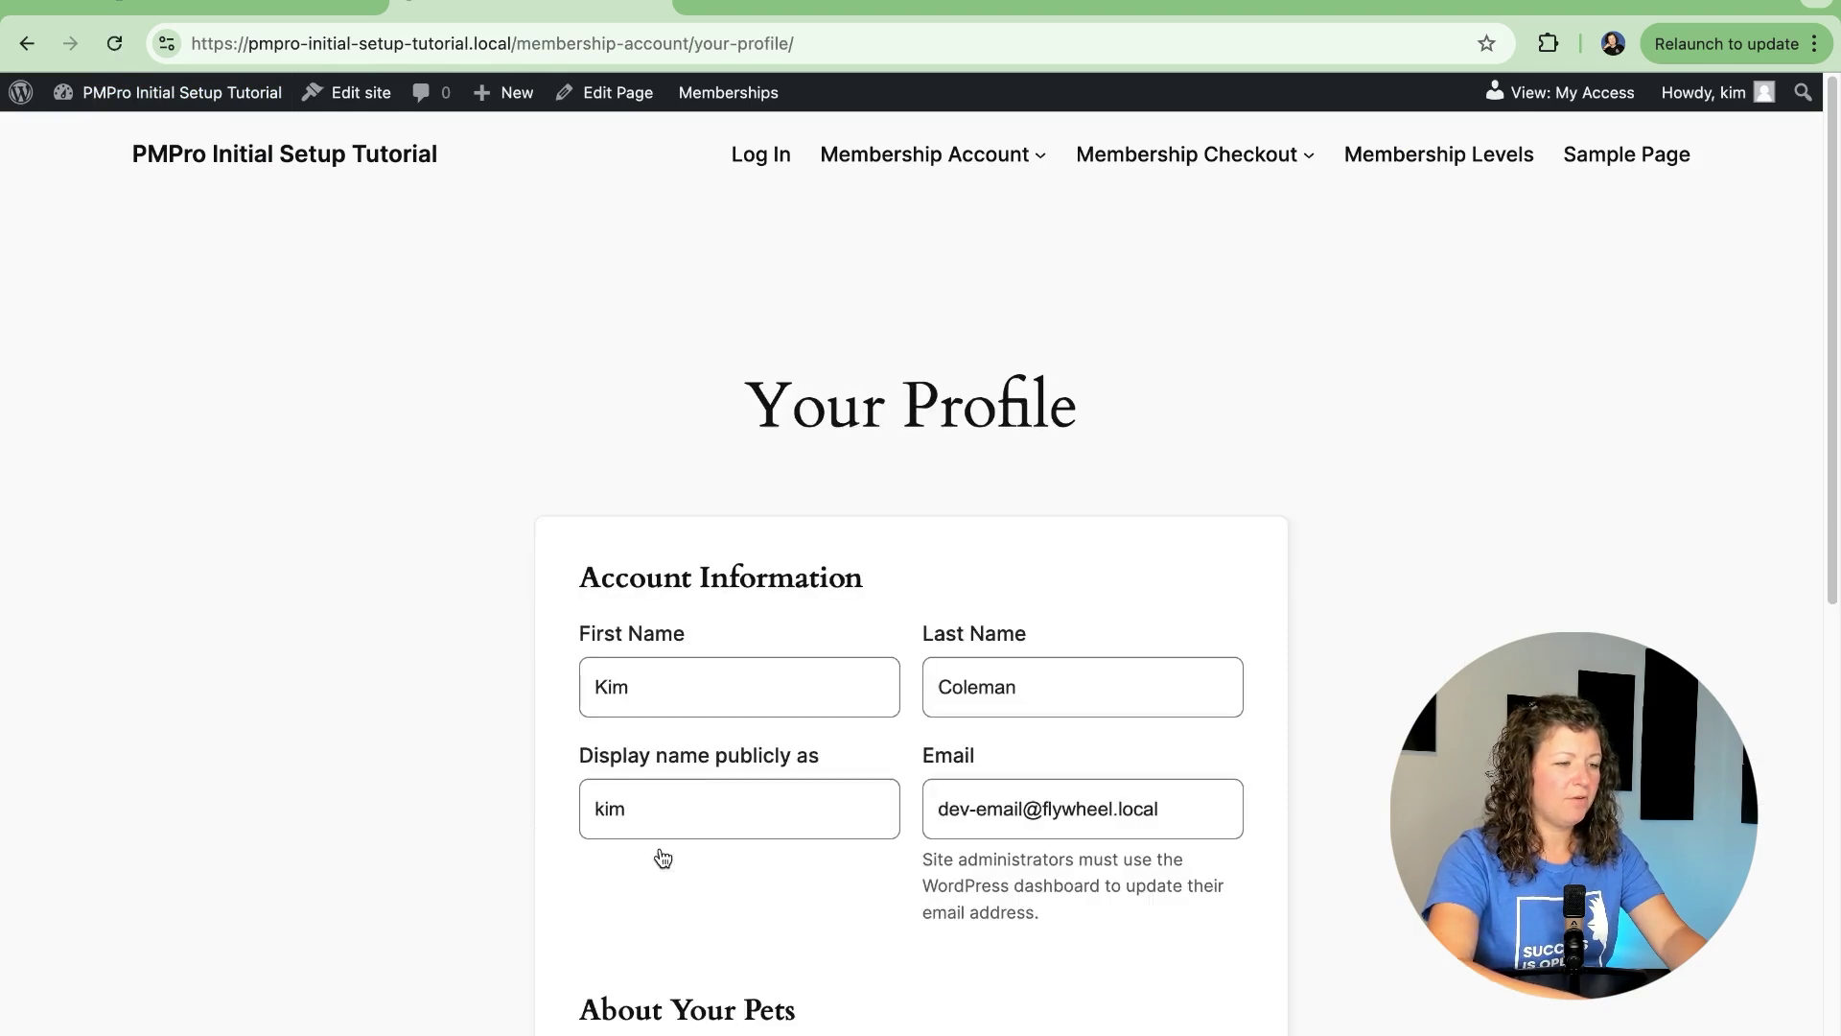
pyautogui.scroll(-1, 908, 399)
pyautogui.scroll(-4, 735, 317)
pyautogui.write('E')
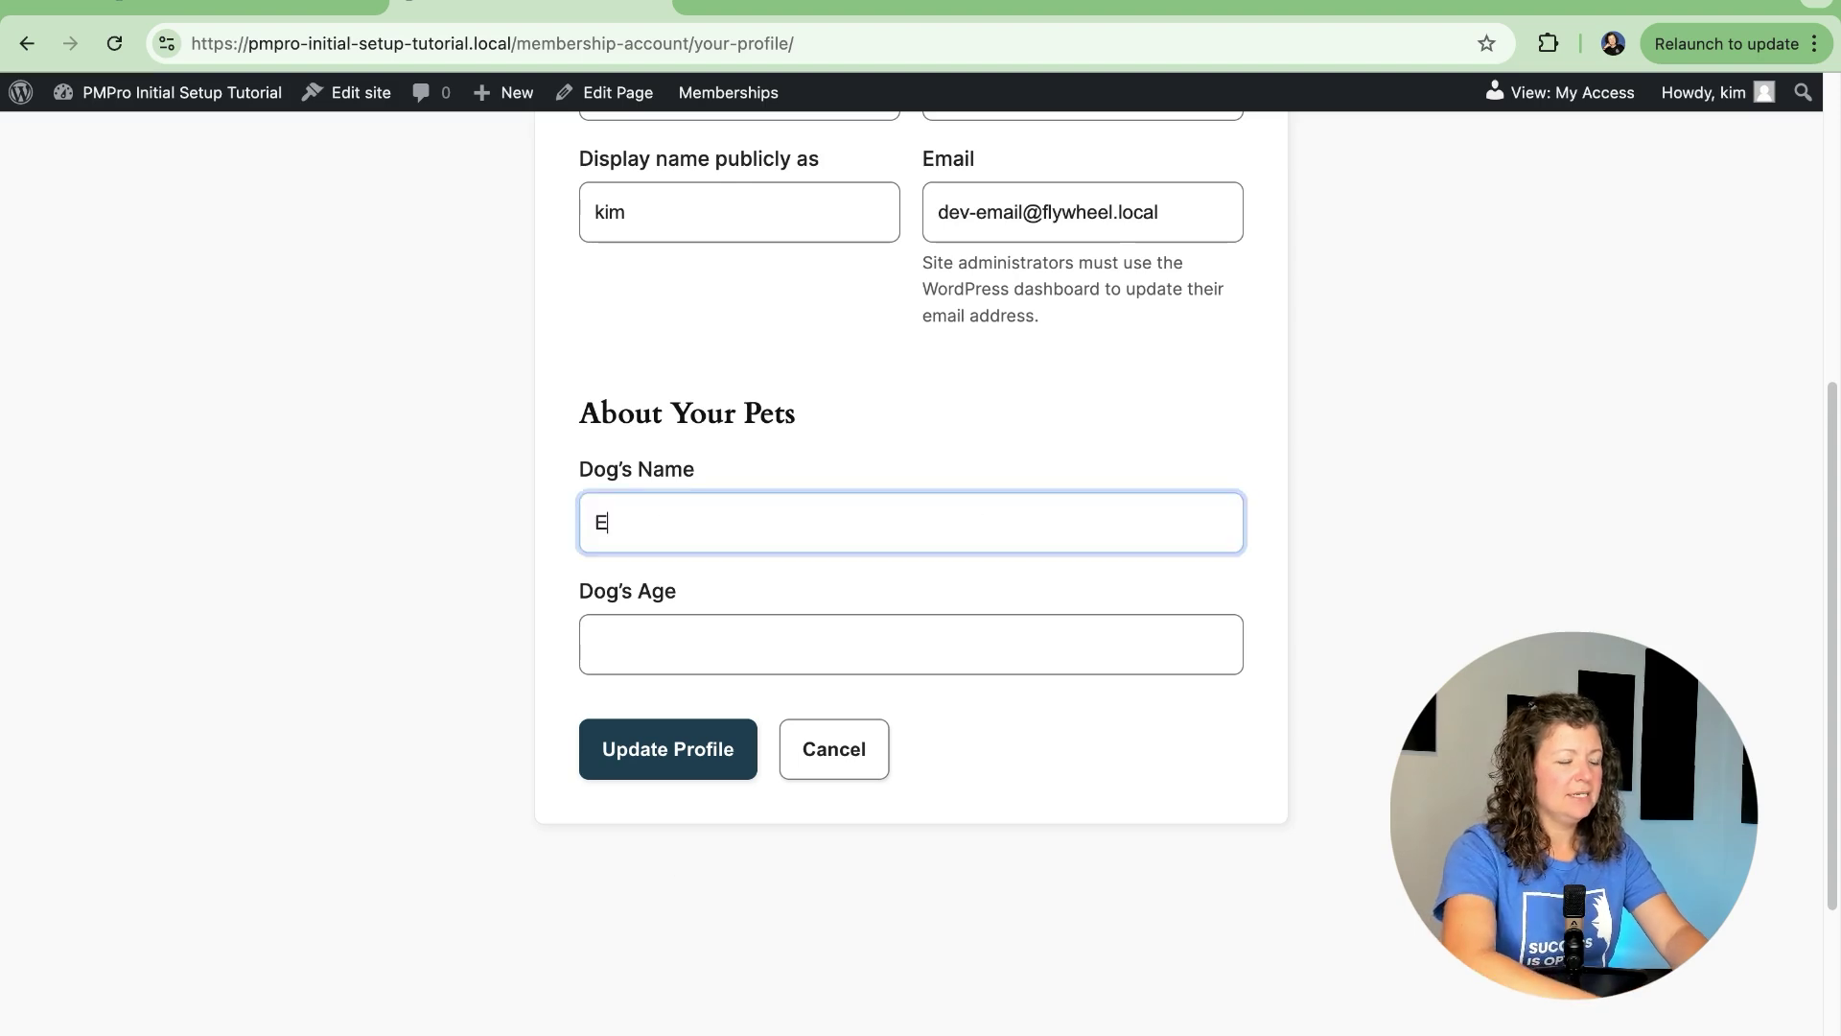
pyautogui.write('den')
pyautogui.press('Tab')
pyautogui.write('9')
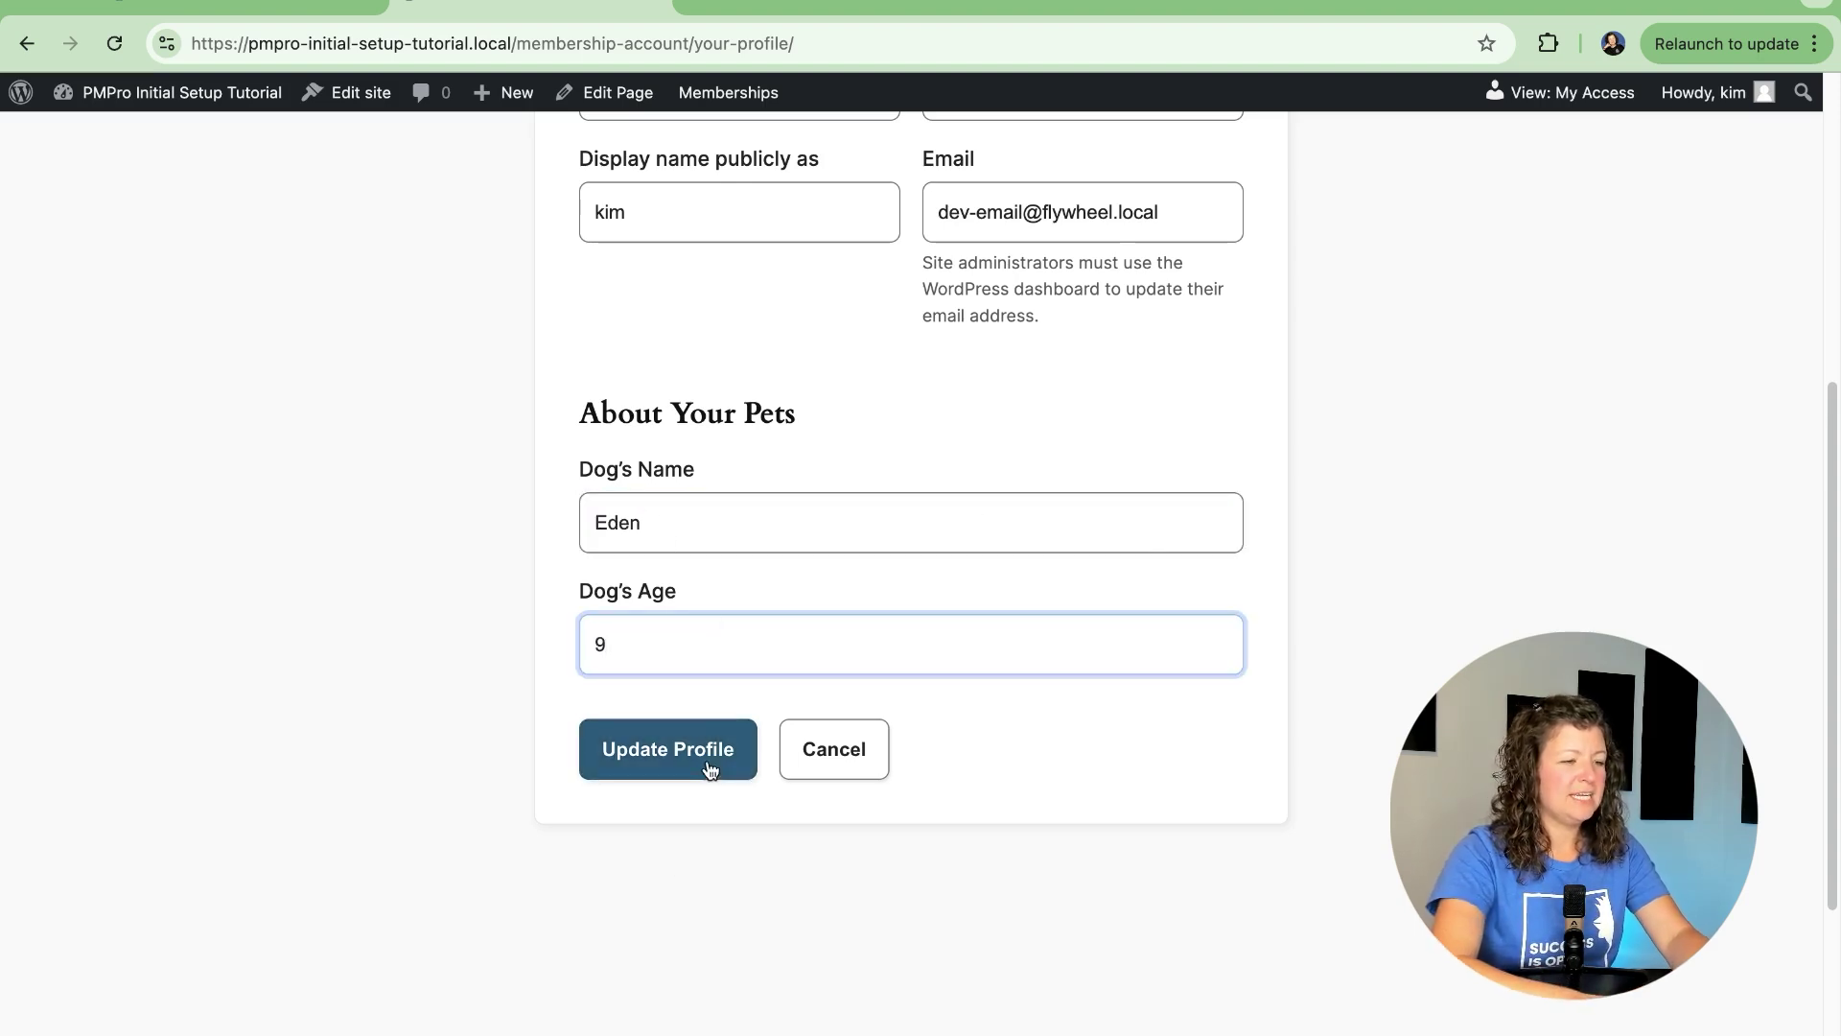
pyautogui.click(709, 771)
pyautogui.scroll(-2, 1029, 744)
pyautogui.scroll(-3, 1029, 744)
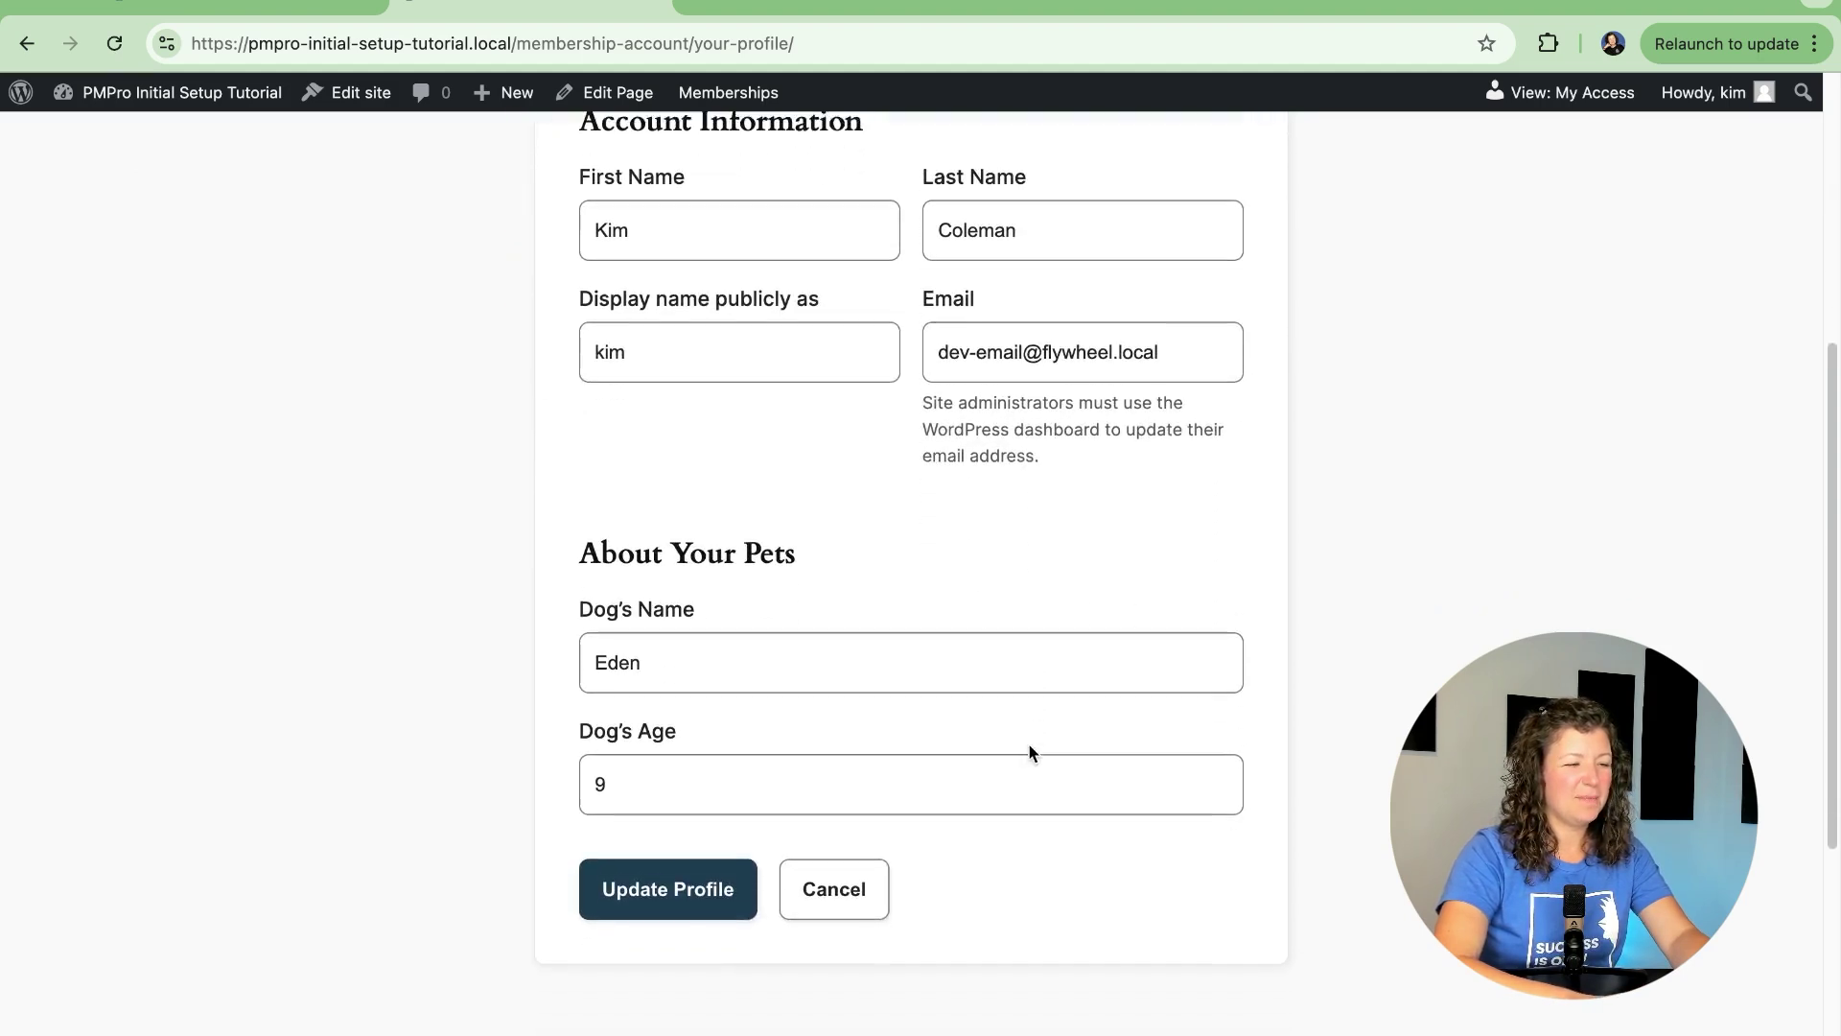